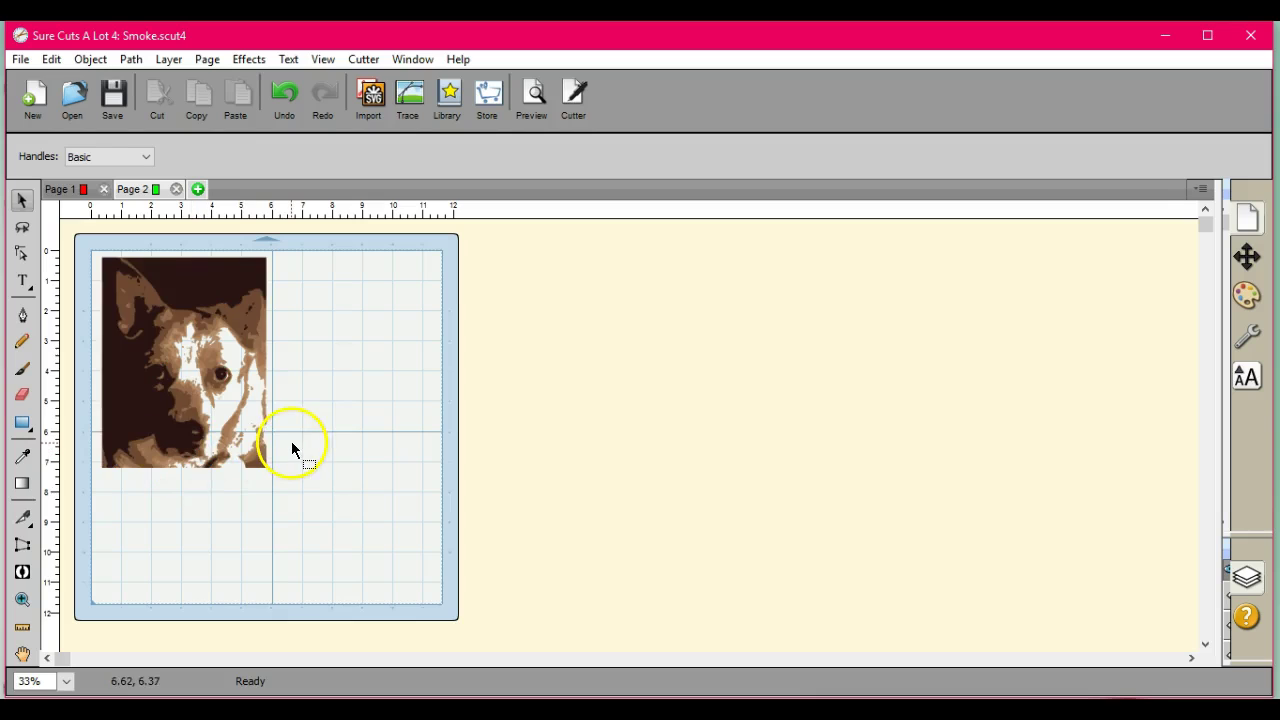
Pull the stacked colour layers of the existing dog trace on Page 2 apart, spreading them across and beyond the mat
click(220, 277)
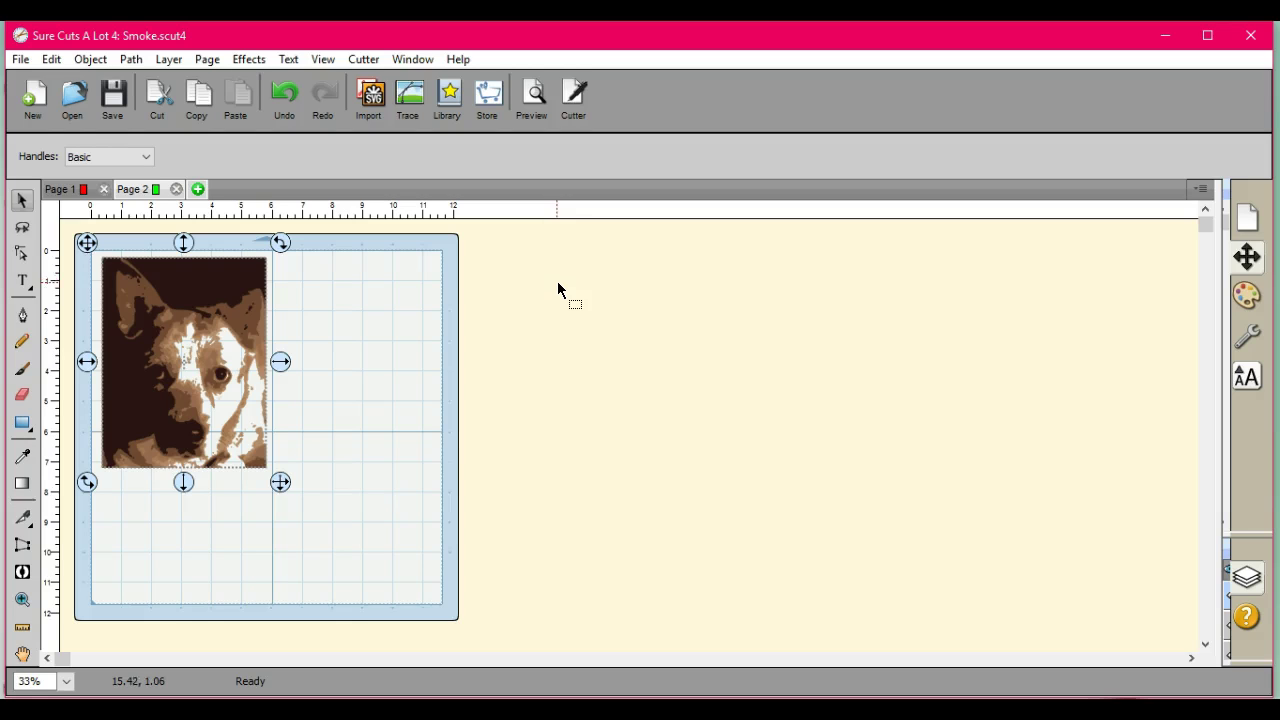
drag(200, 280, 485, 273)
mouse_move(214, 277)
mouse_down()
mouse_move(366, 343)
mouse_move(366, 437)
mouse_move(220, 289)
mouse_move(194, 449)
mouse_up()
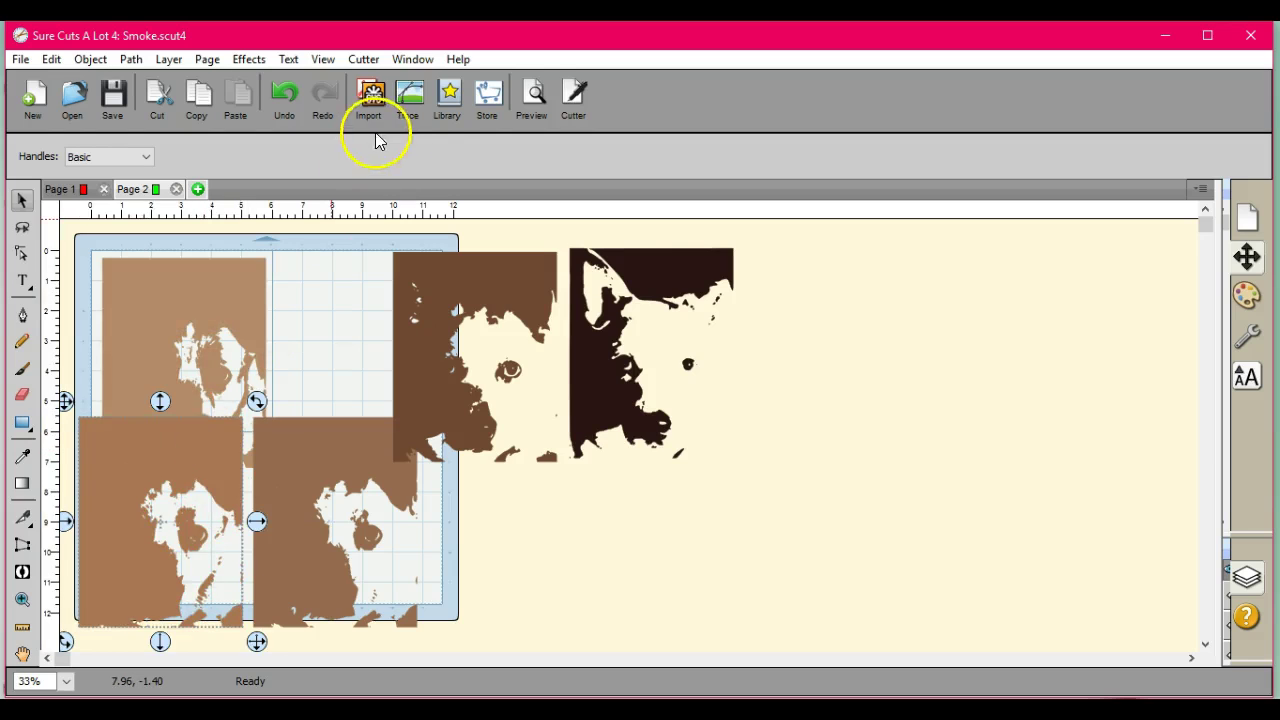
Start a new image trace and load smoke.jpg from the PRIVATE folder as its source
click(411, 100)
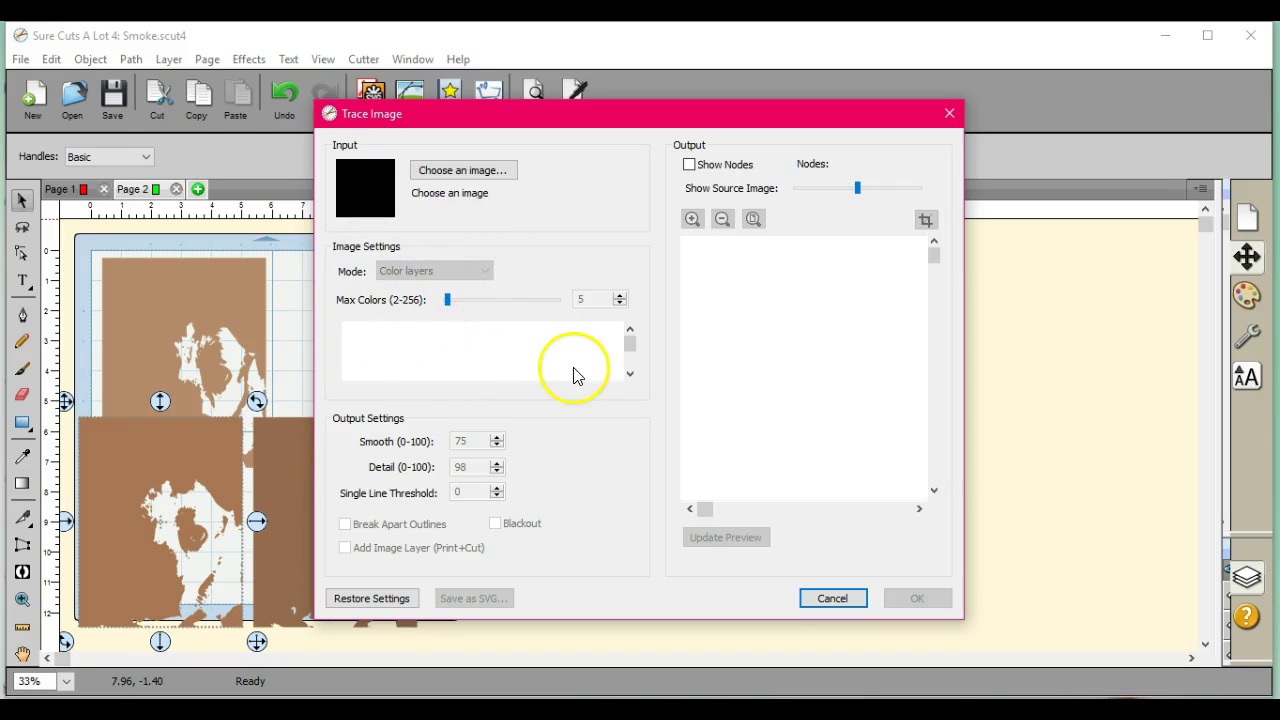
click(472, 176)
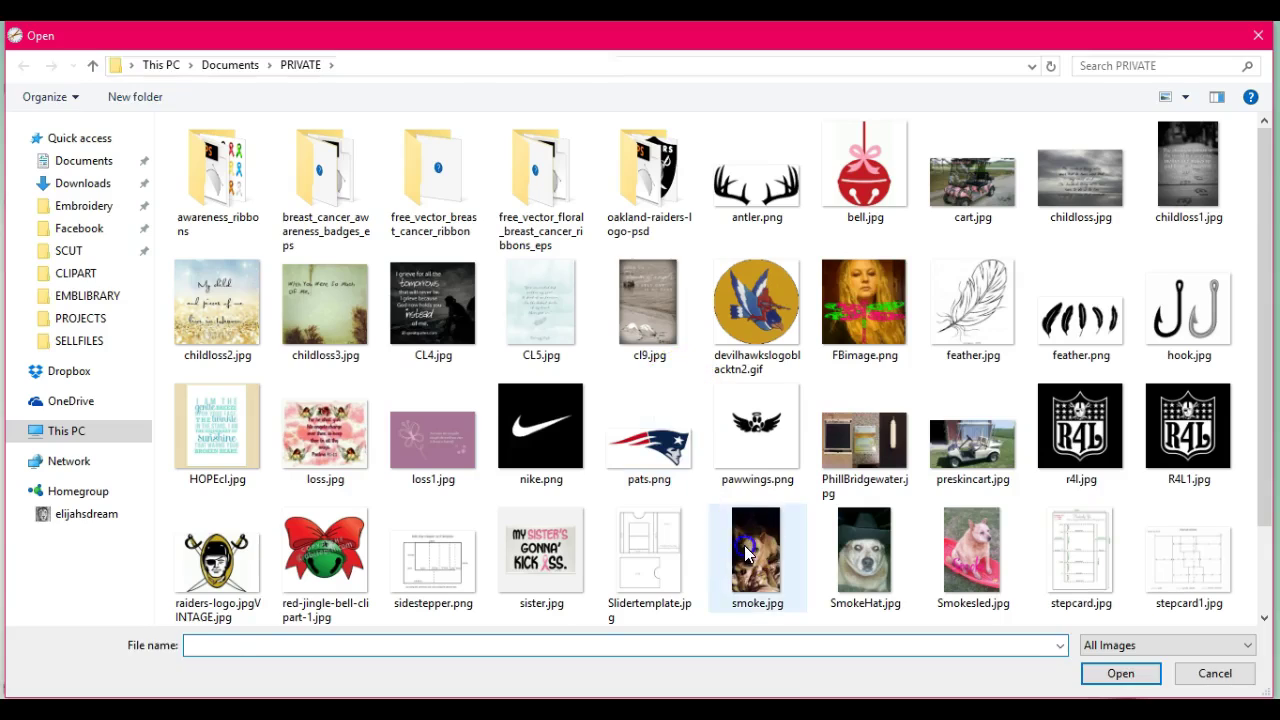
double_click(745, 550)
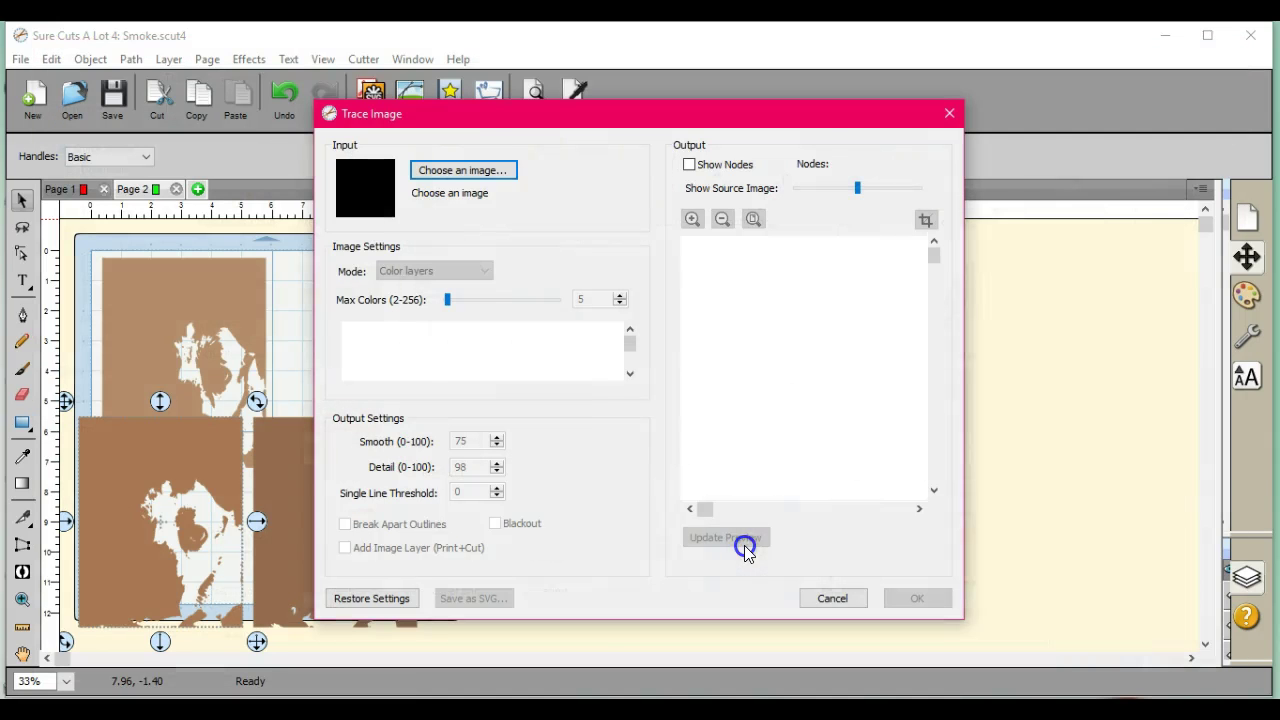
Crop the trace area tightly around the dog's head on all four sides and update the preview
click(927, 221)
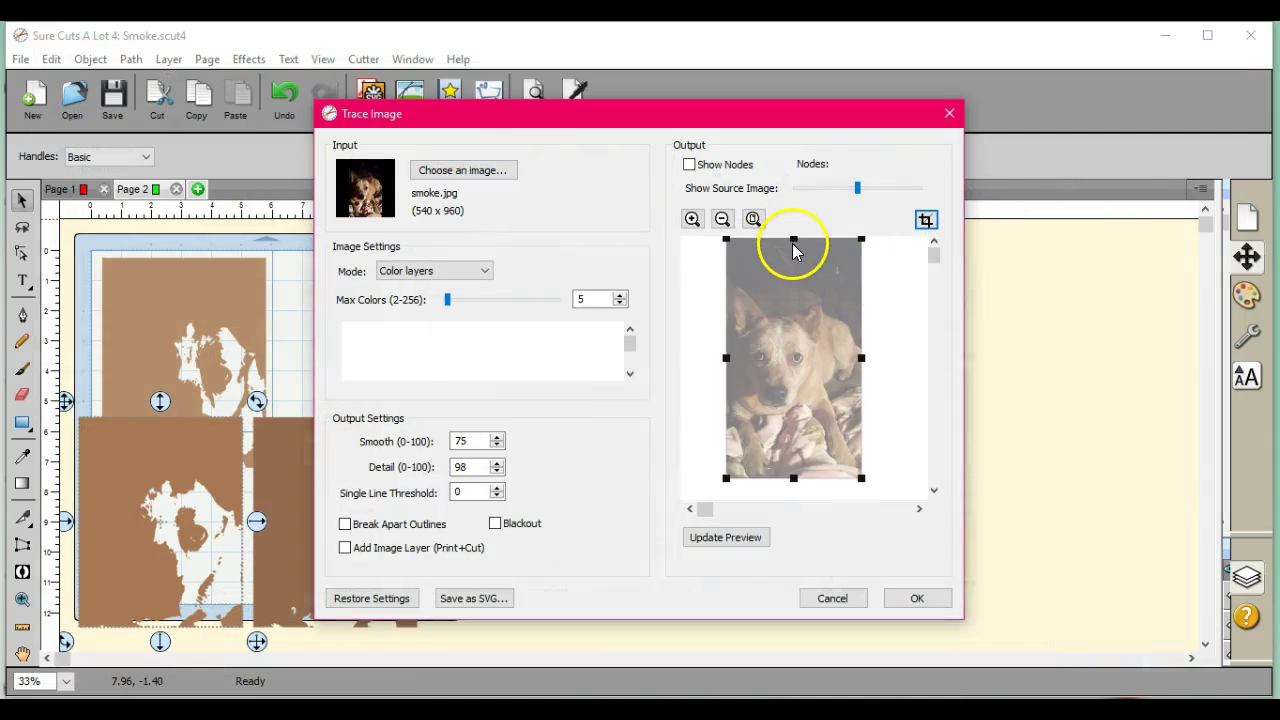
drag(795, 242, 795, 287)
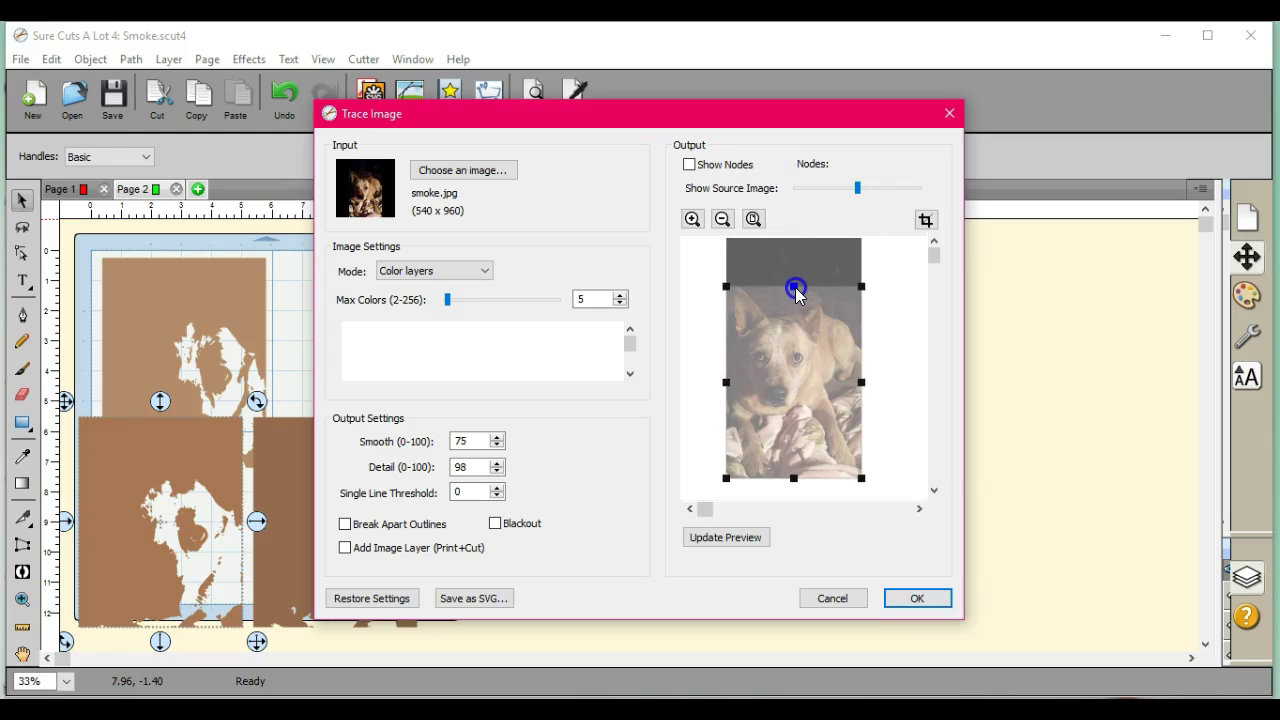
drag(861, 382, 830, 390)
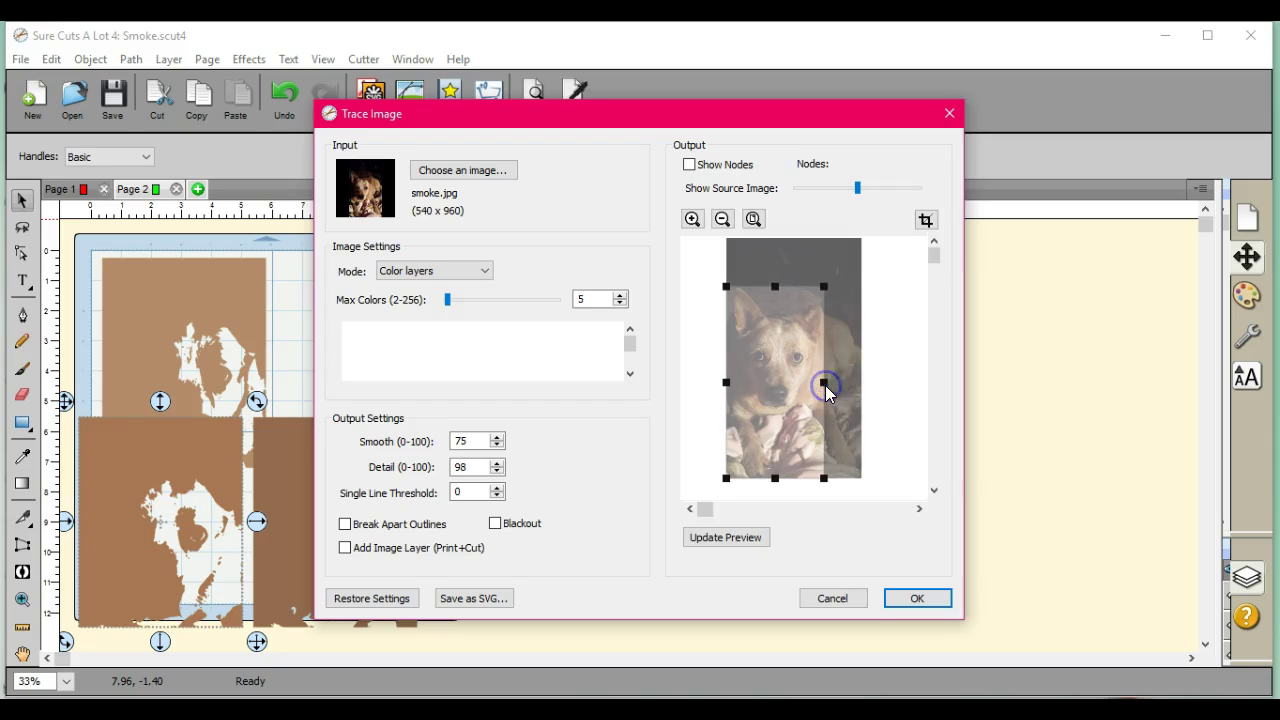
drag(776, 484, 769, 414)
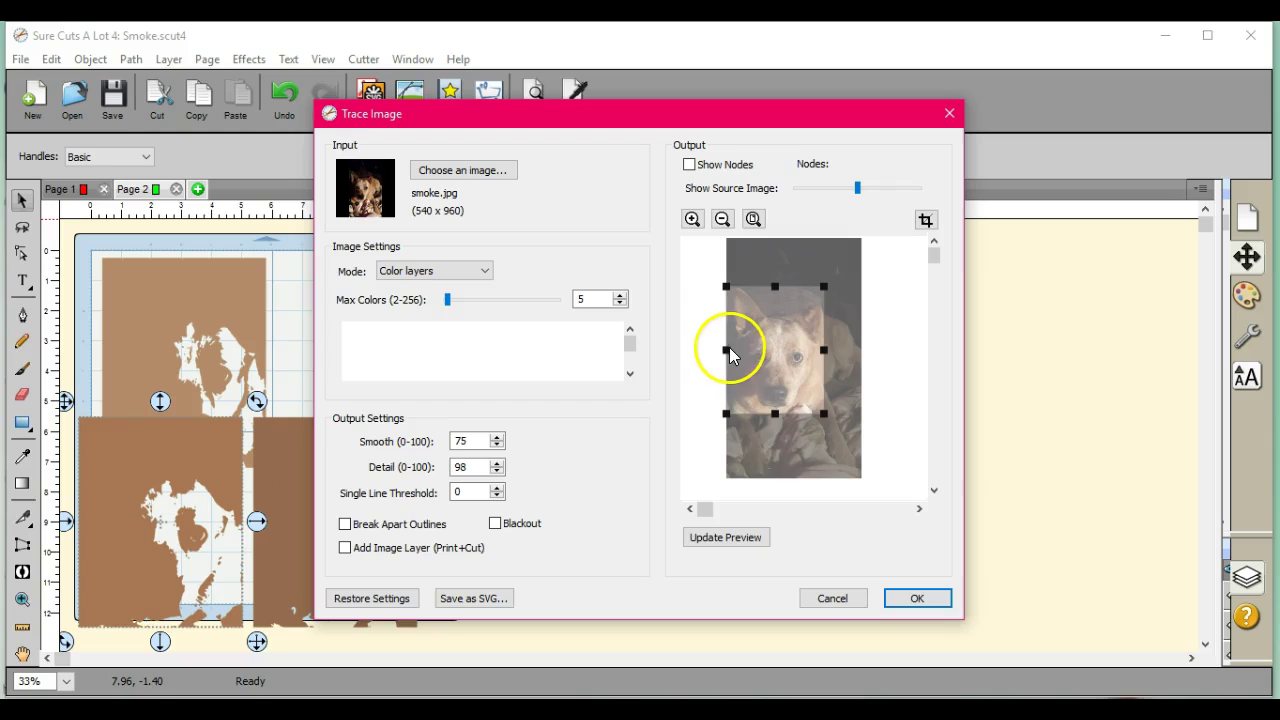
drag(727, 350, 735, 350)
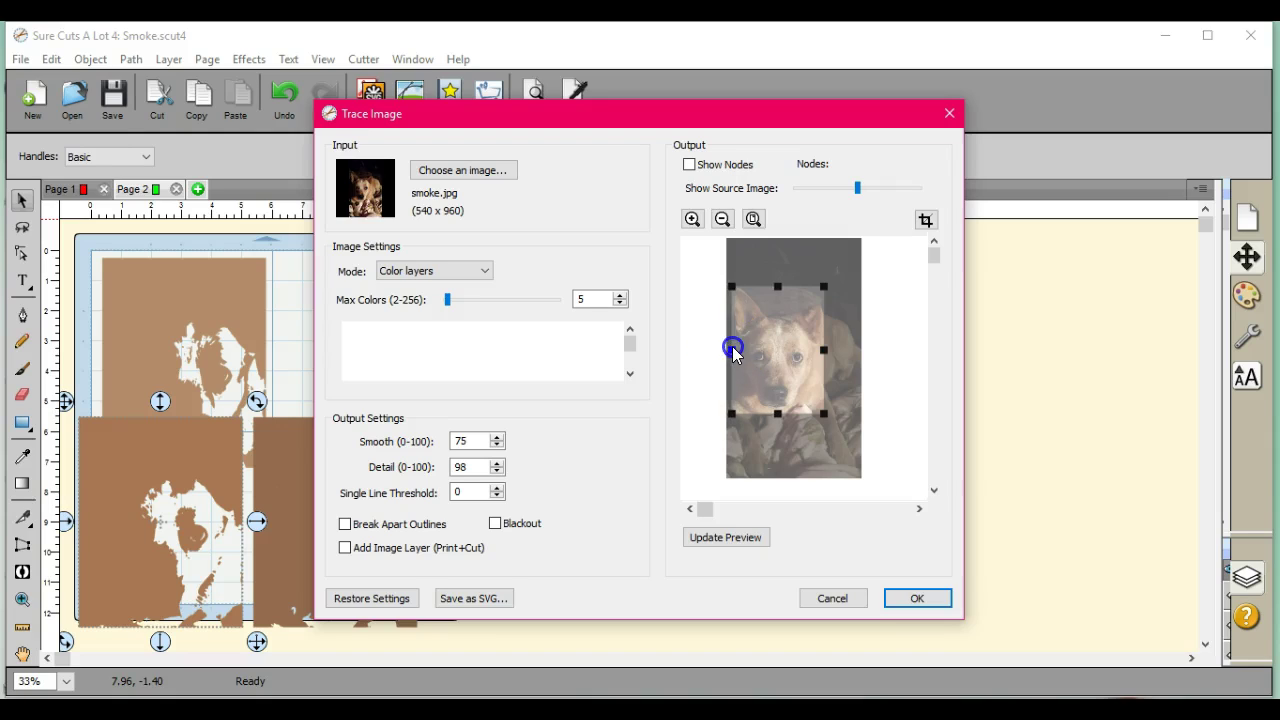
click(726, 539)
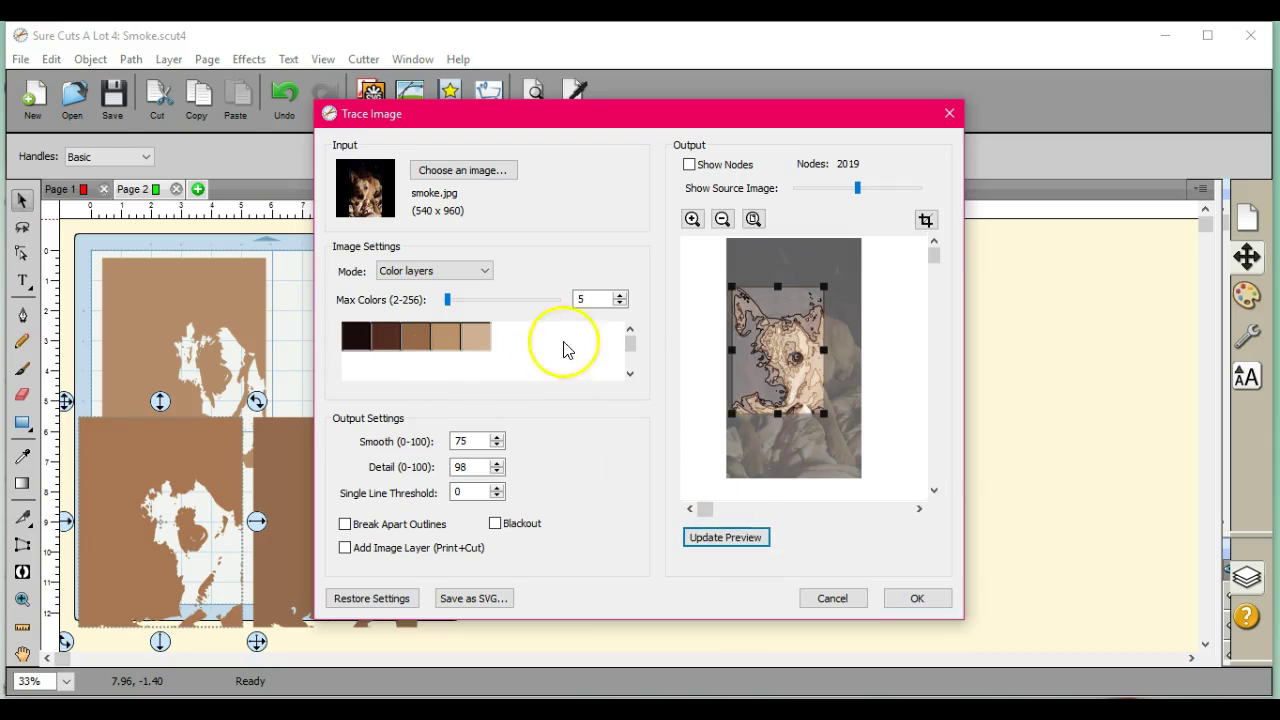
Set the color layers trace to a maximum of 7 colors, update the preview and accept the trace
click(621, 296)
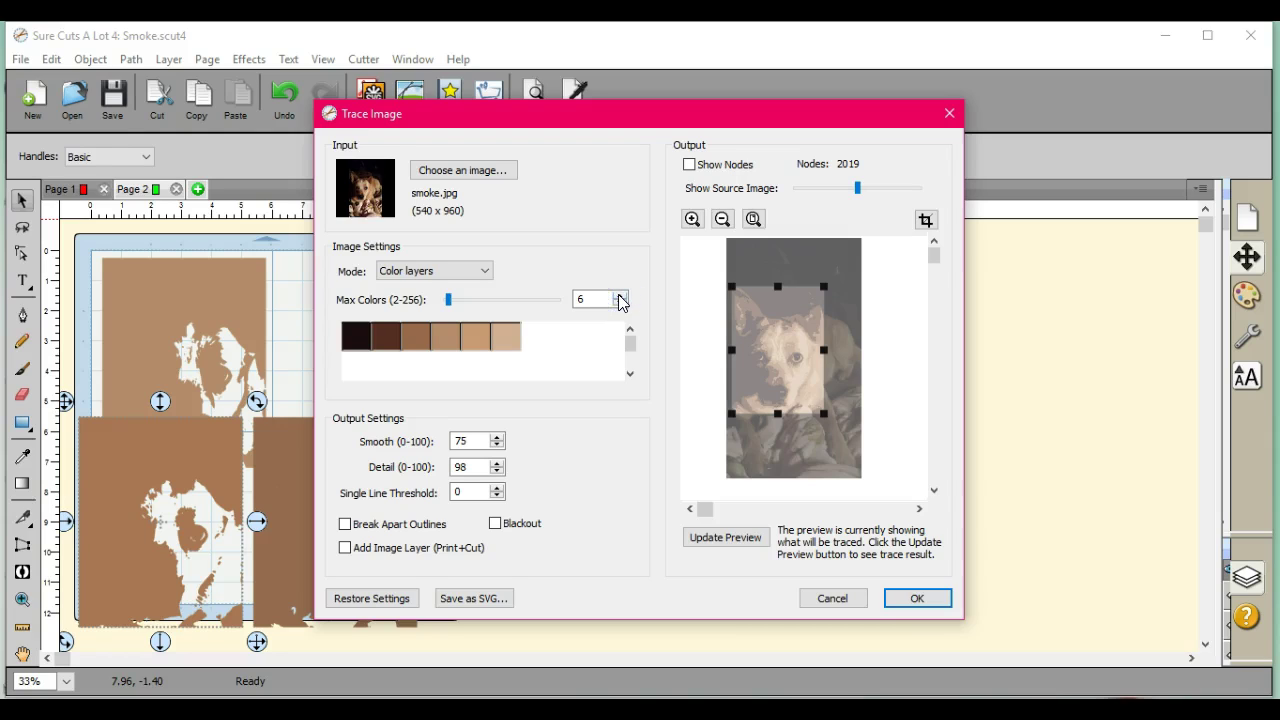
click(621, 296)
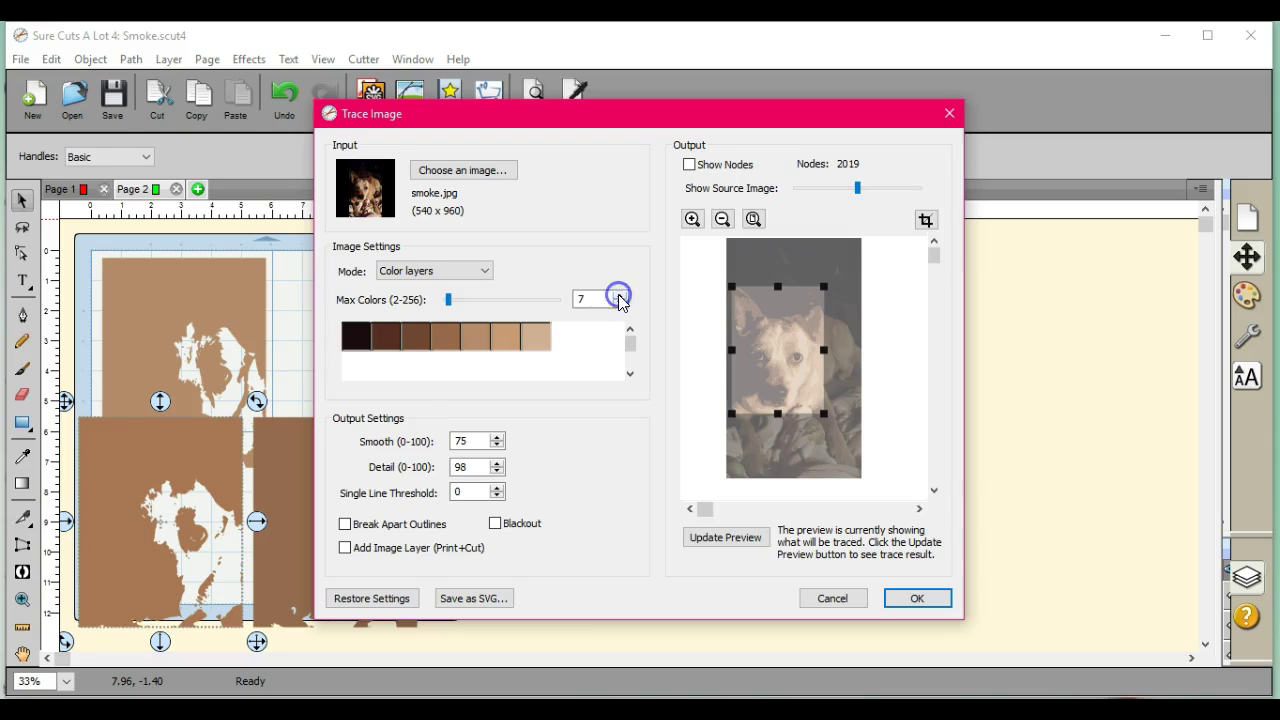
click(726, 539)
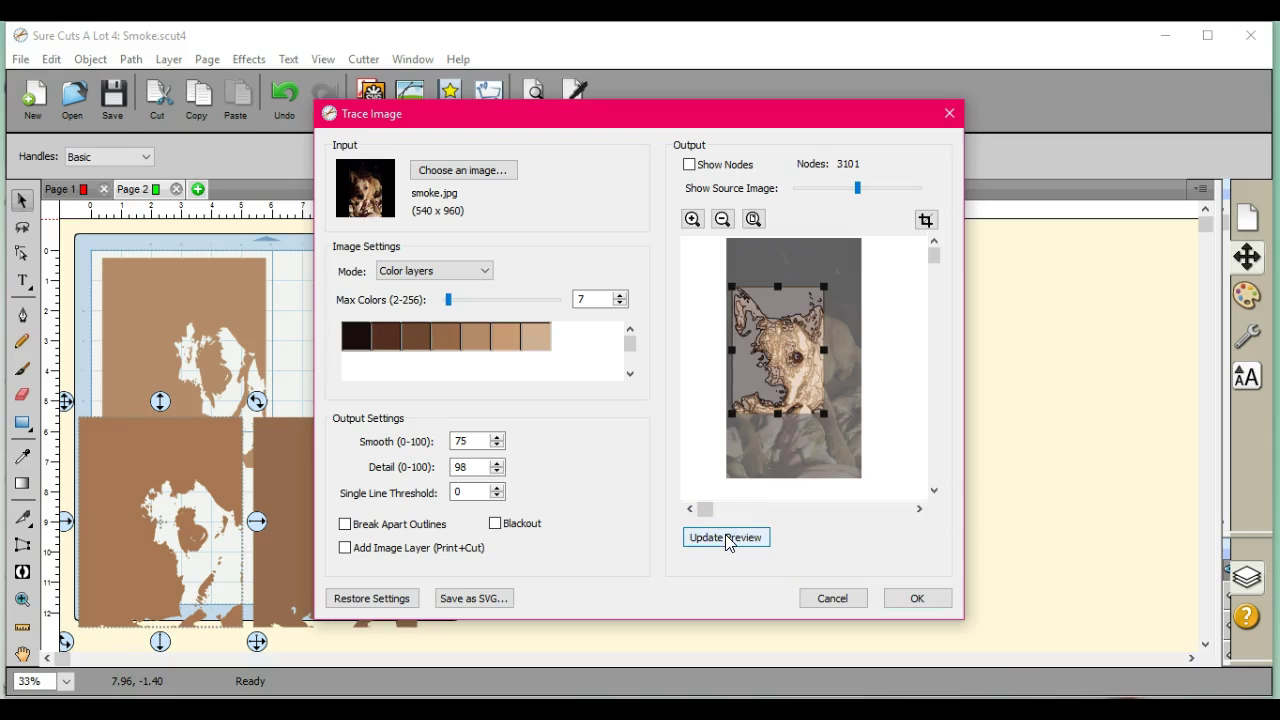
click(918, 599)
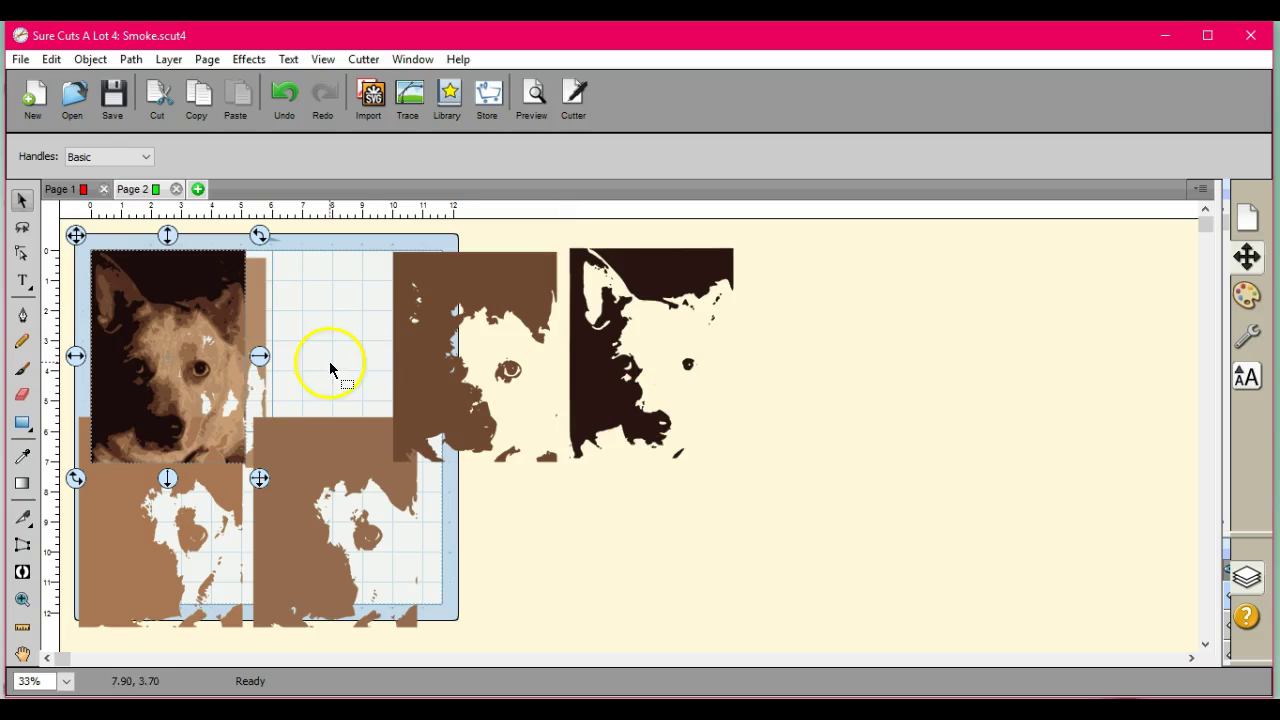
Move the new dog trace clear of the mat and the two darkest layers of the old trace back onto it
mouse_move(78, 237)
mouse_down()
mouse_move(663, 346)
mouse_move(857, 346)
mouse_move(800, 265)
mouse_up()
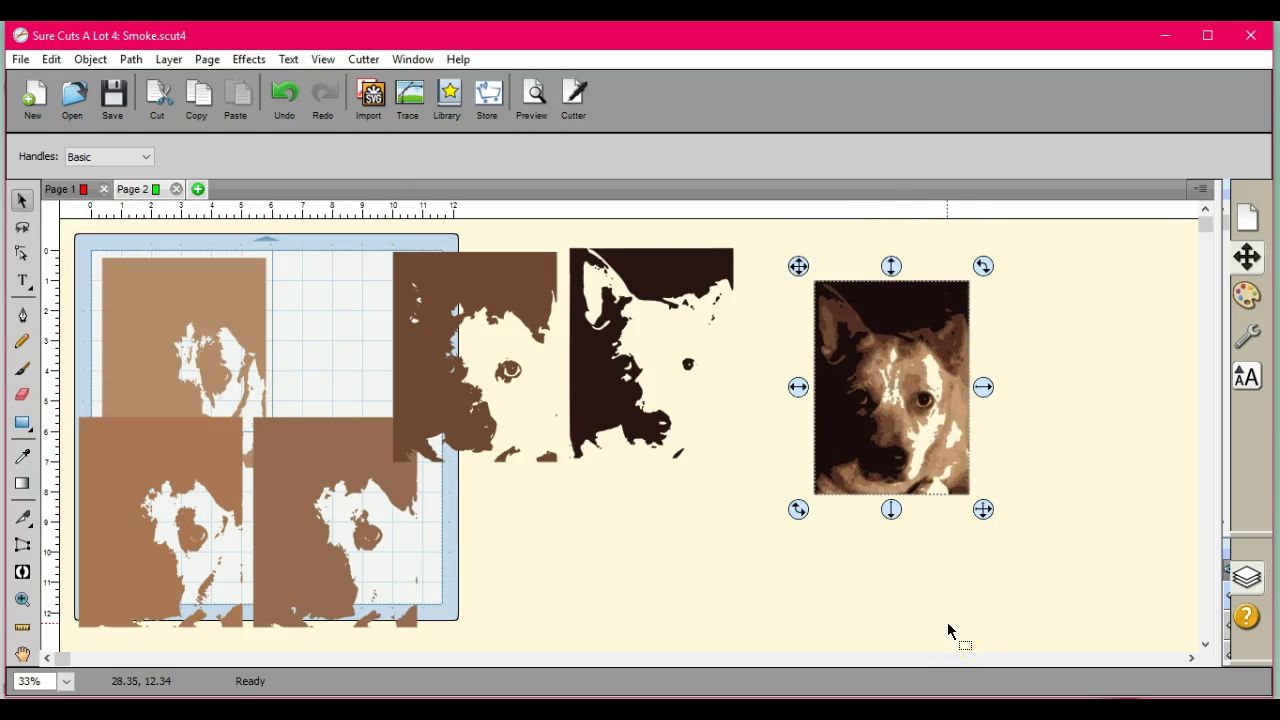
click(660, 277)
mouse_move(660, 274)
mouse_down()
mouse_move(461, 333)
mouse_move(244, 430)
mouse_up()
mouse_move(451, 306)
mouse_down()
mouse_move(474, 289)
mouse_move(255, 391)
mouse_move(251, 371)
mouse_up()
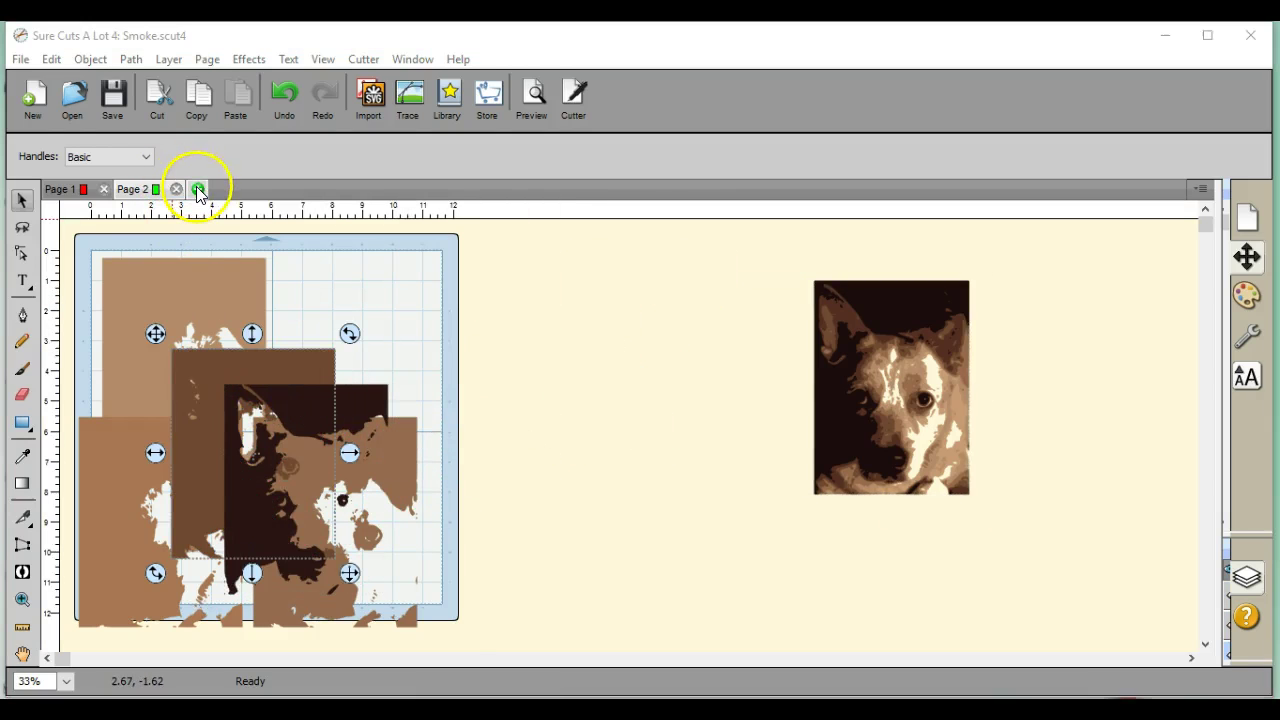
Add a third page to the project and return to Page 2
click(198, 189)
key(Return)
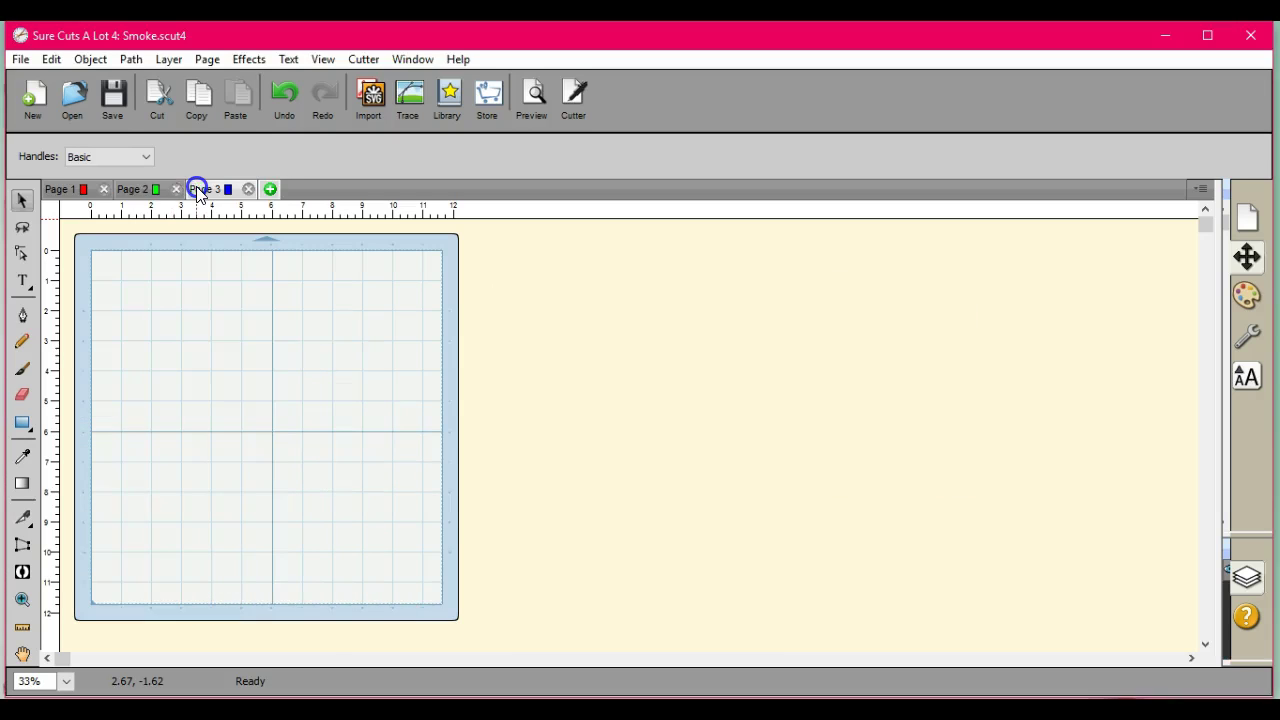
click(159, 193)
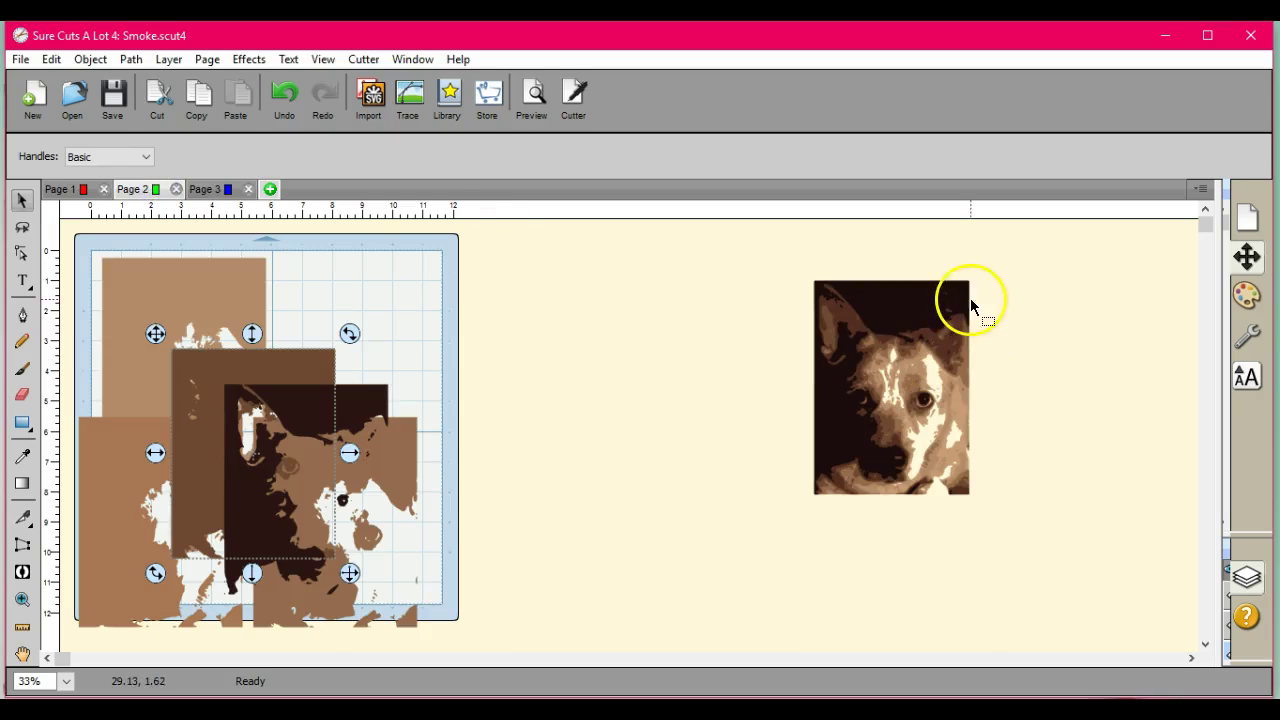
Move the new dog trace close to the mat and send its smoke.jpg layer to Page 3
drag(916, 301, 568, 382)
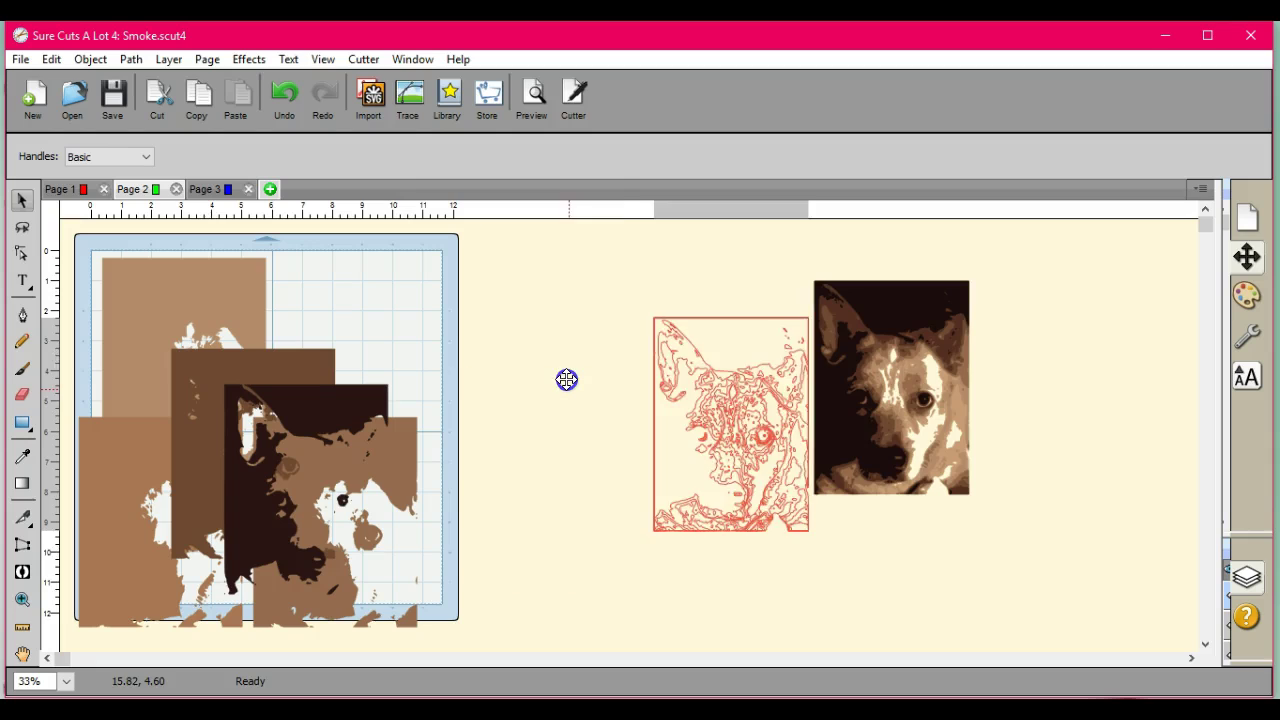
drag(1218, 466, 1023, 484)
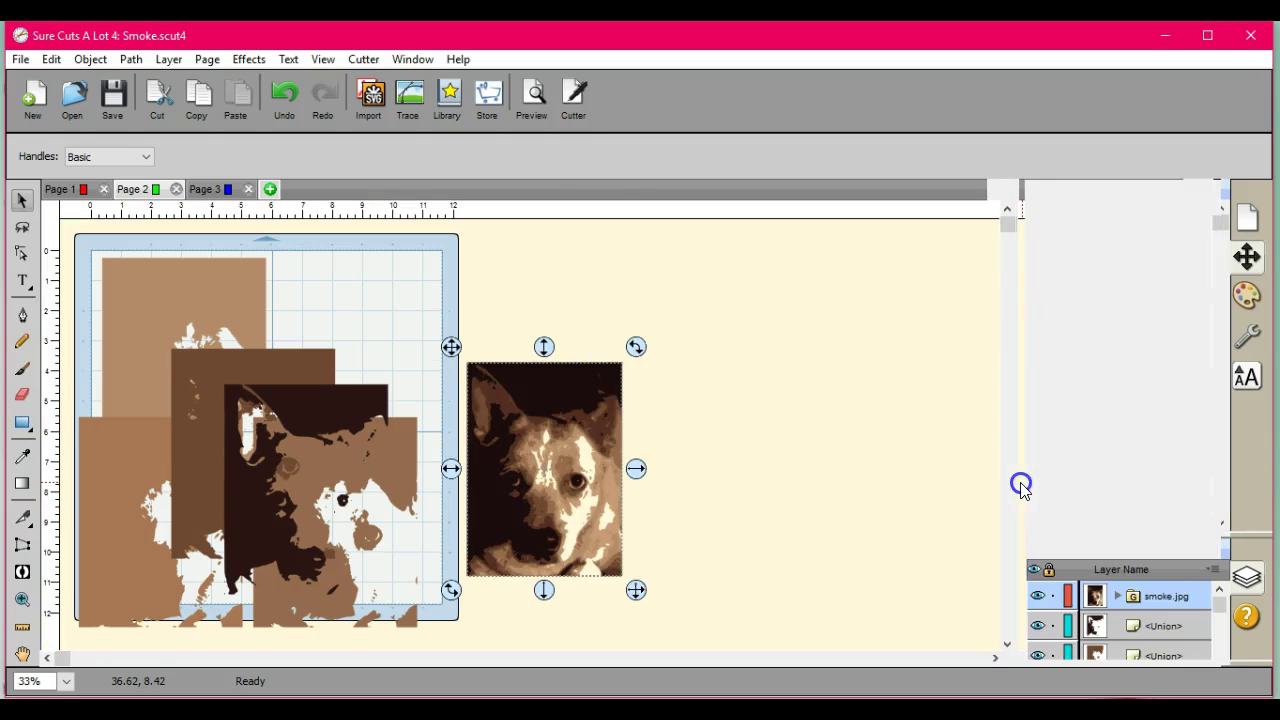
right_click(1222, 568)
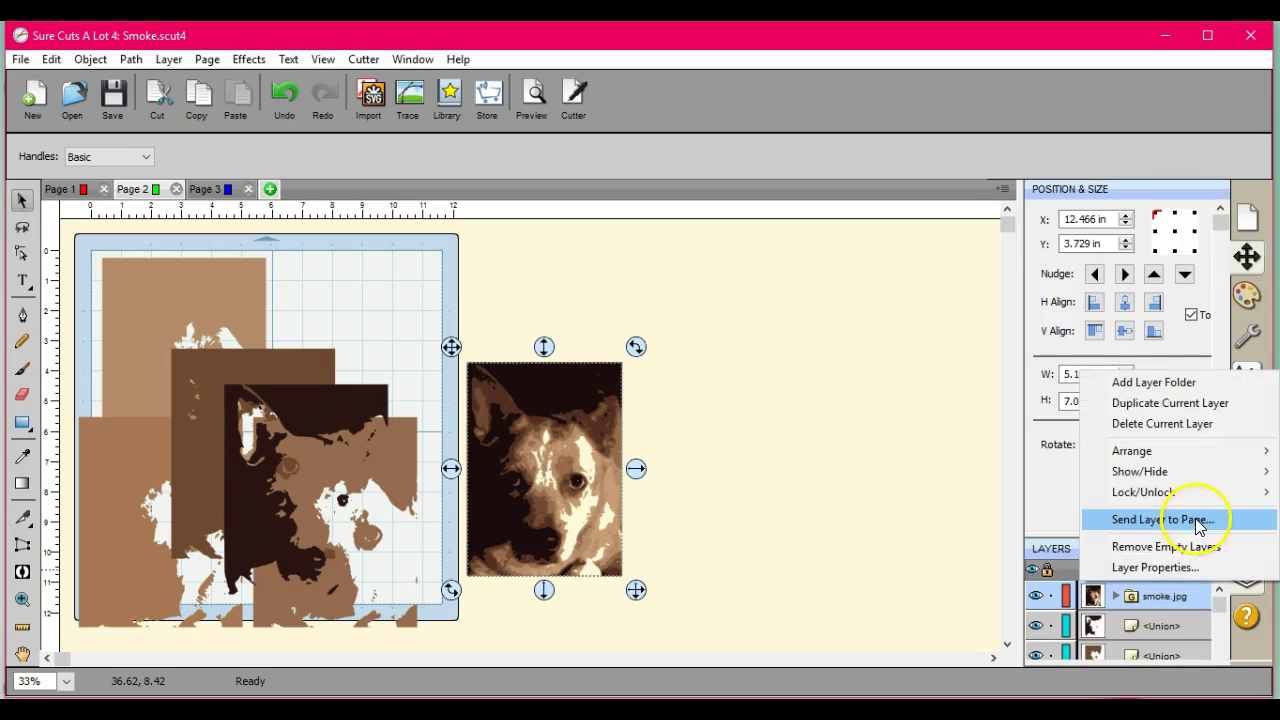
click(1199, 527)
click(749, 354)
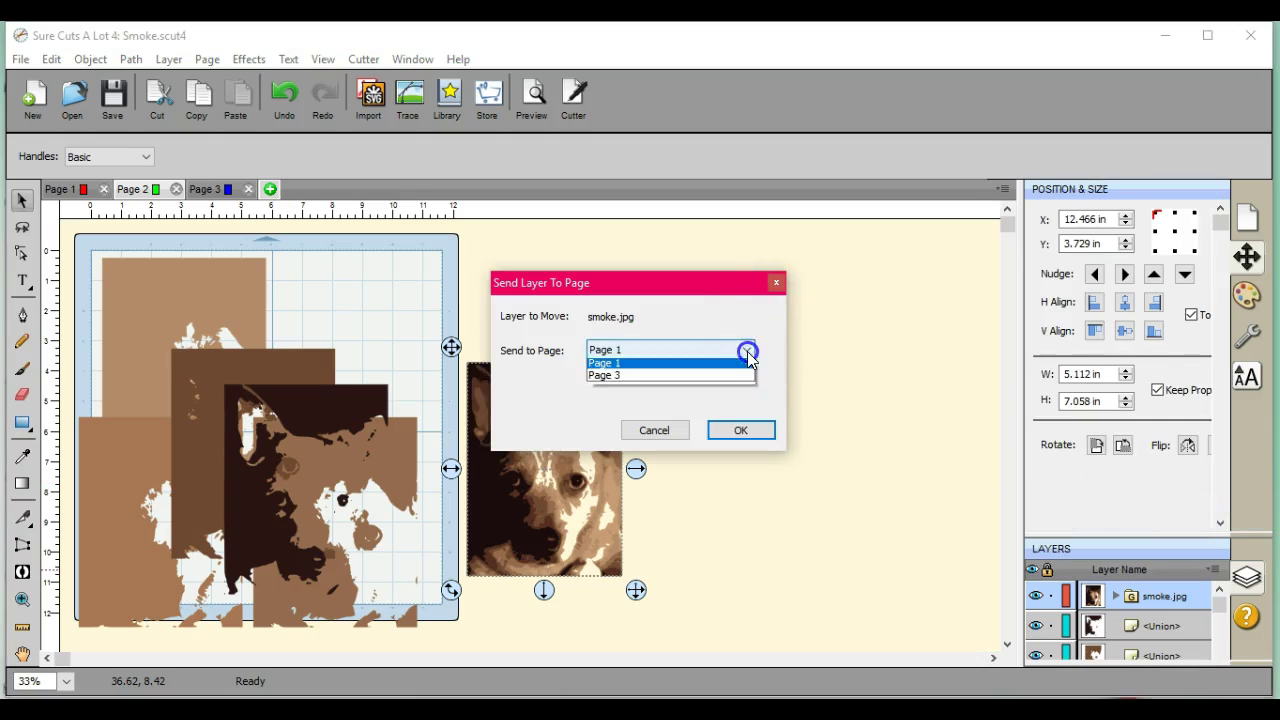
click(747, 376)
click(743, 432)
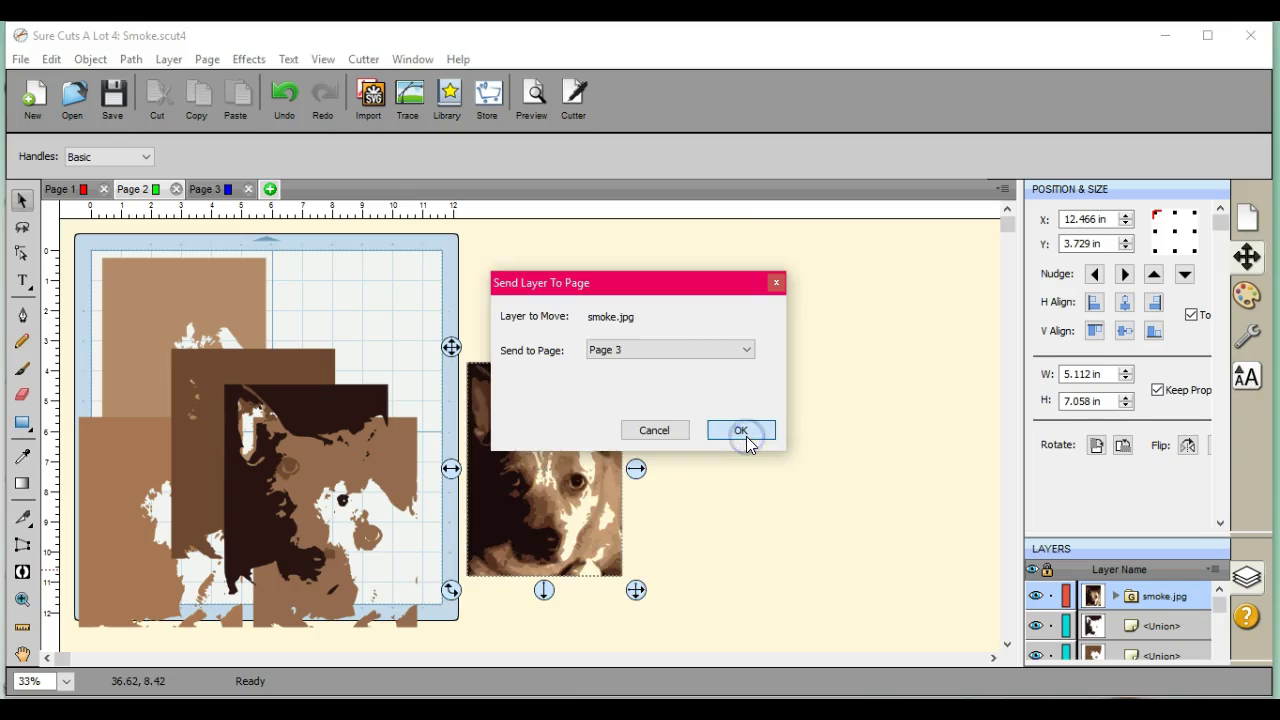
On Page 3, place the dog trace at the mat's upper-left corner and resize it proportionally to 8.315 by 11.480 in
click(207, 188)
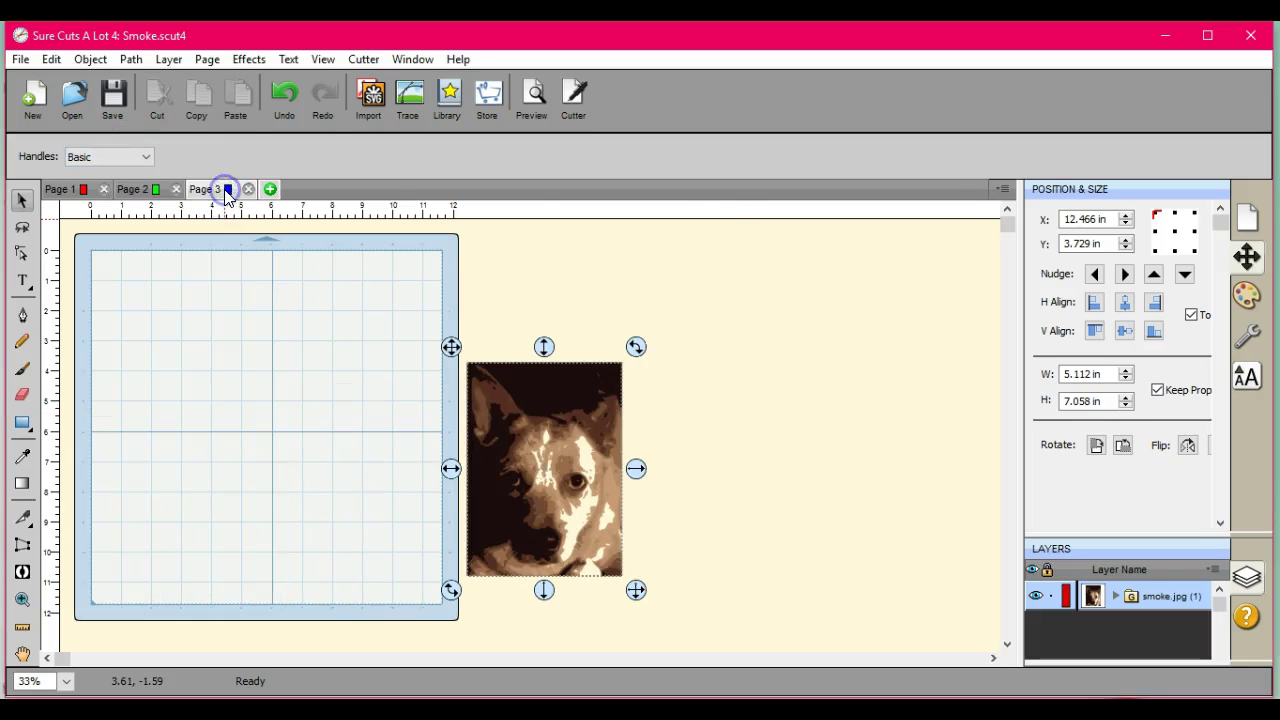
drag(456, 362, 78, 234)
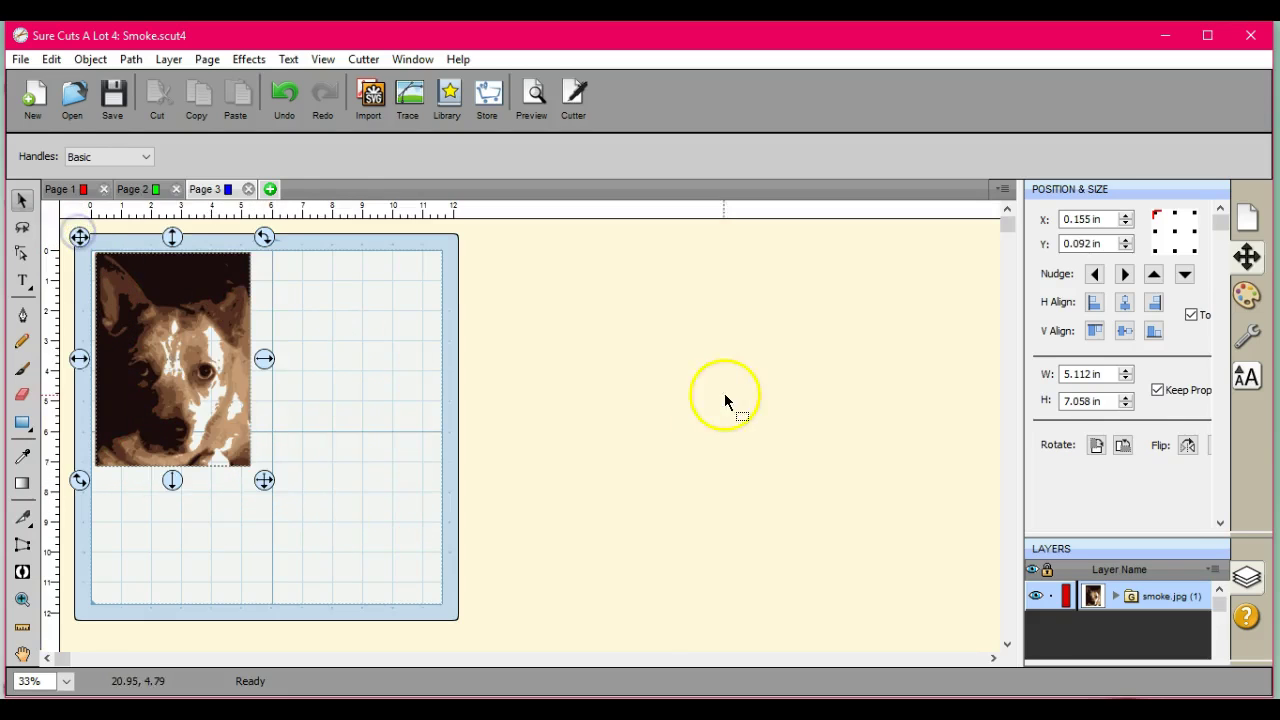
click(1126, 374)
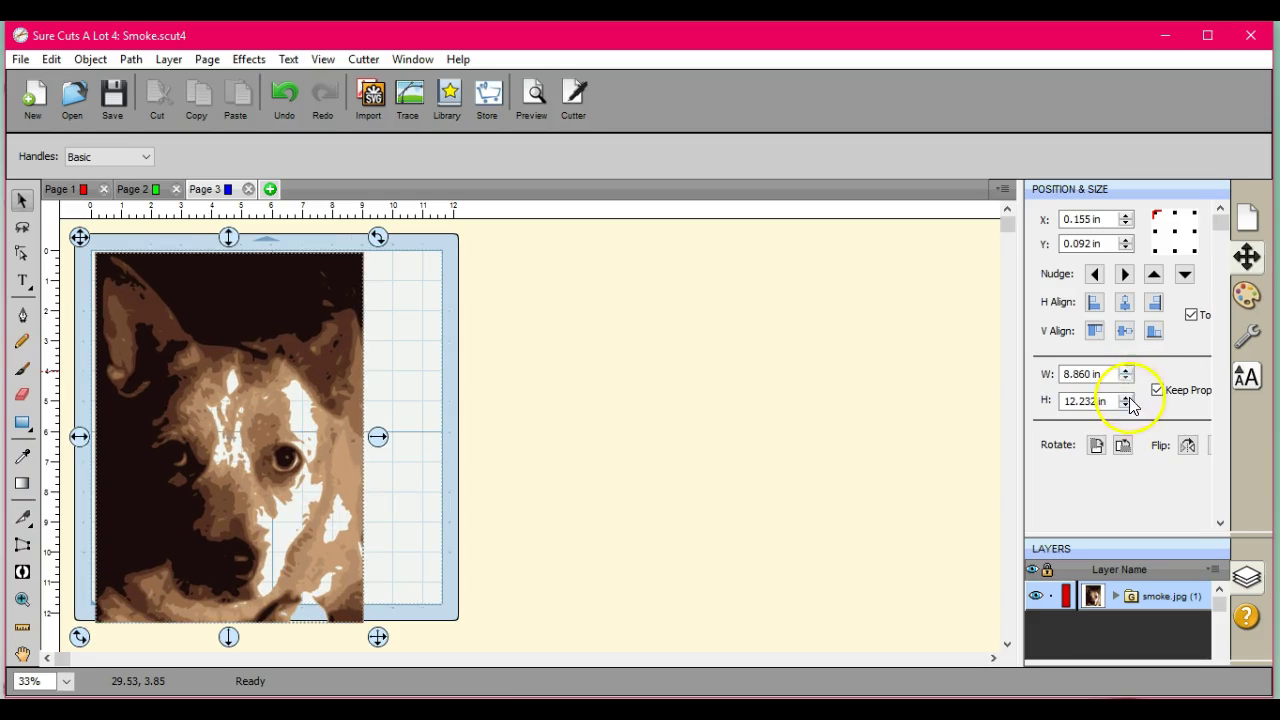
click(1126, 407)
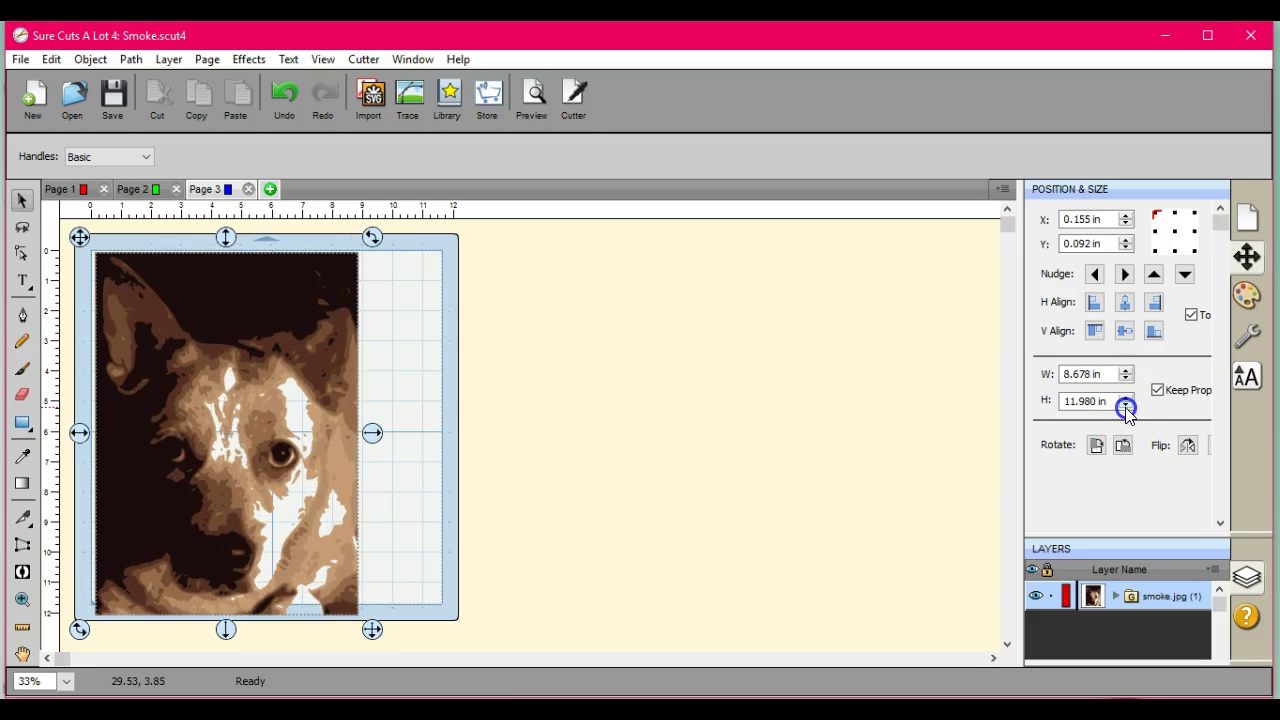
click(1126, 407)
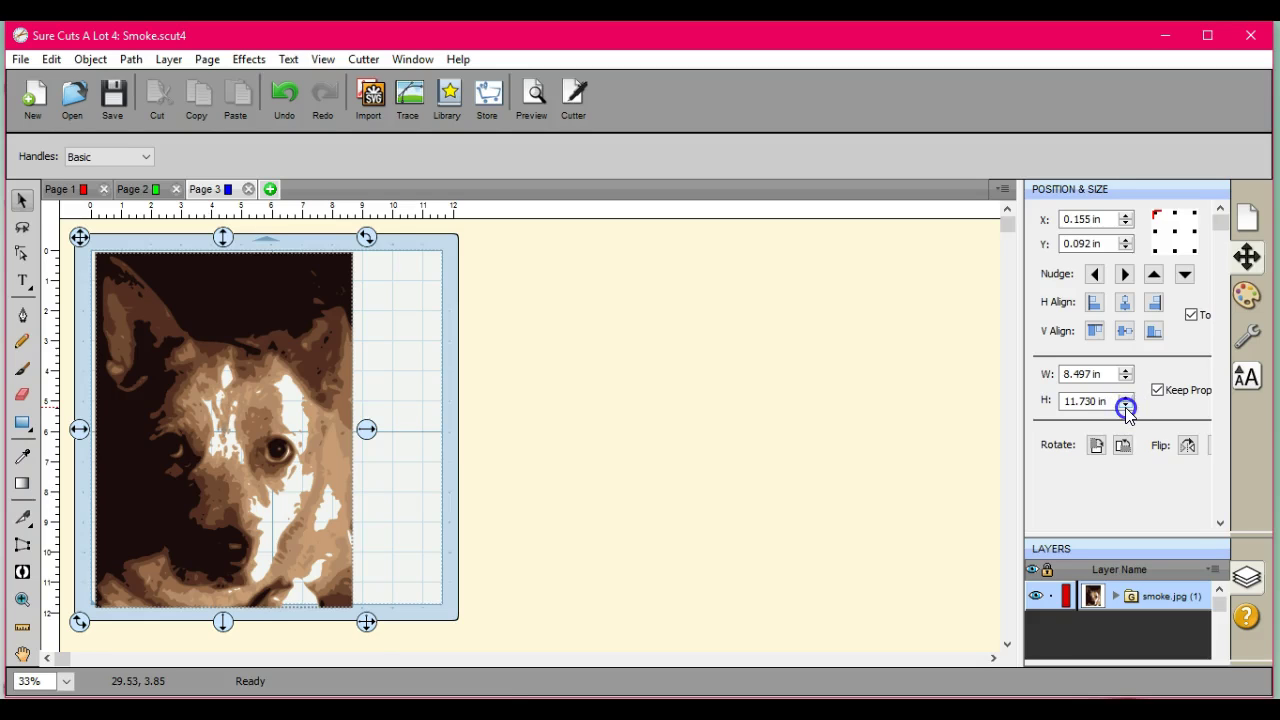
click(1126, 407)
click(517, 471)
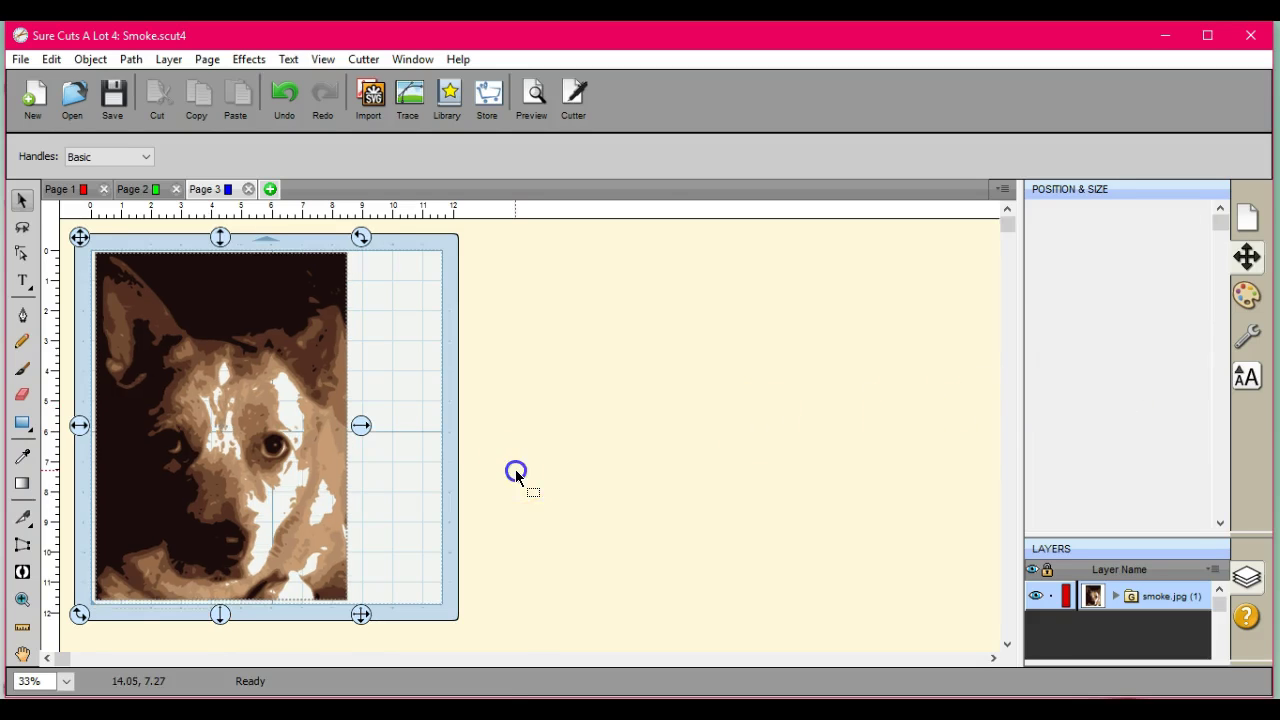
Ungroup the dog trace into its separate colour layers
click(219, 295)
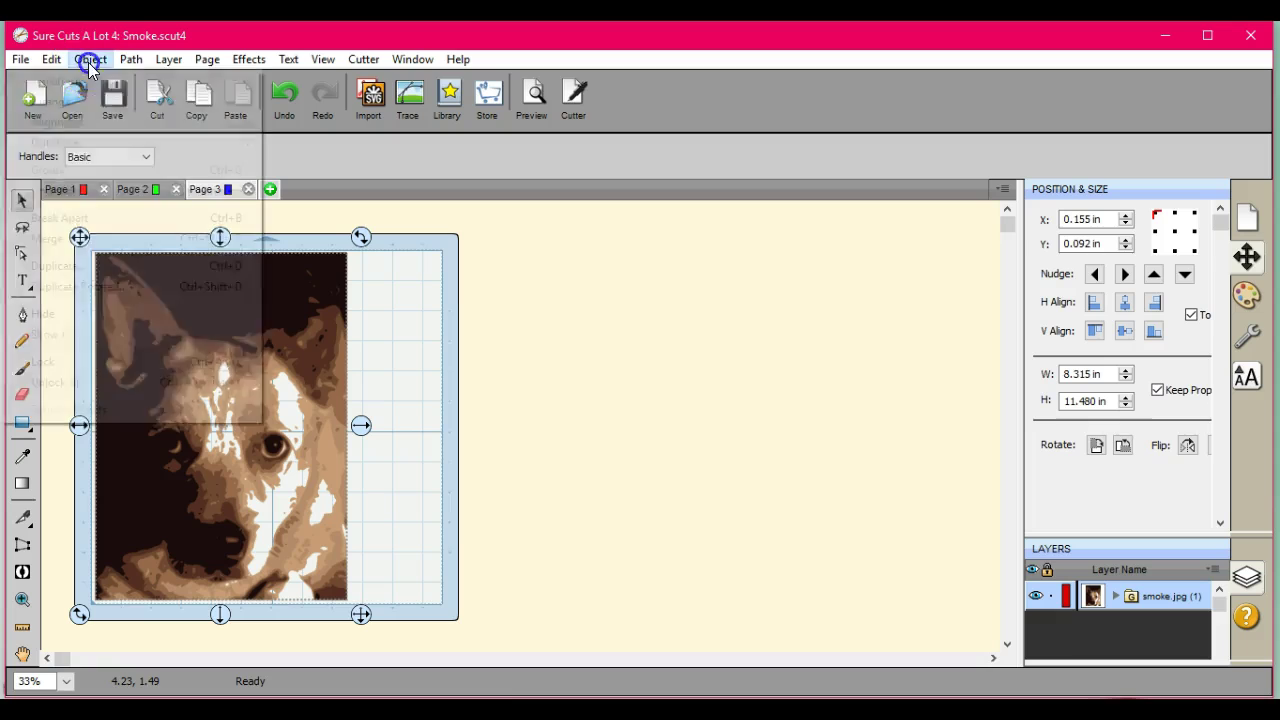
click(89, 60)
click(97, 200)
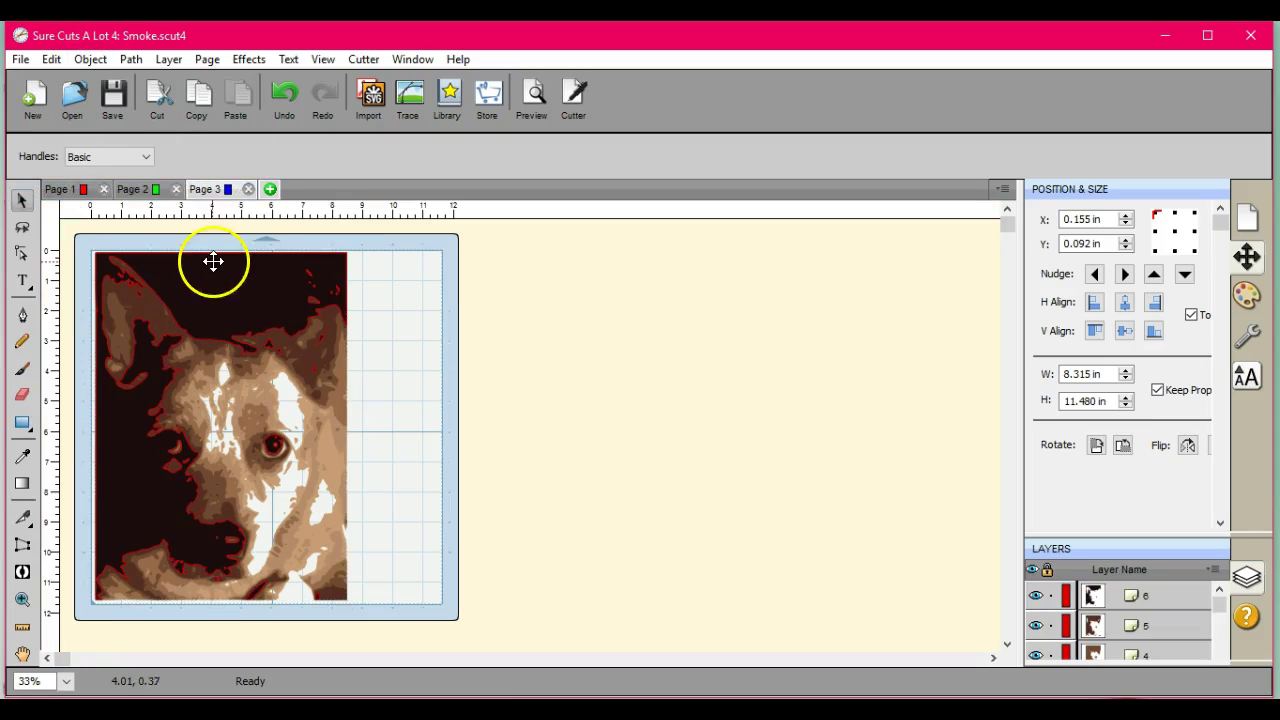
Widen the canvas area and move the darkest layer of the dog trace off the mat to the far side of the workspace
click(214, 276)
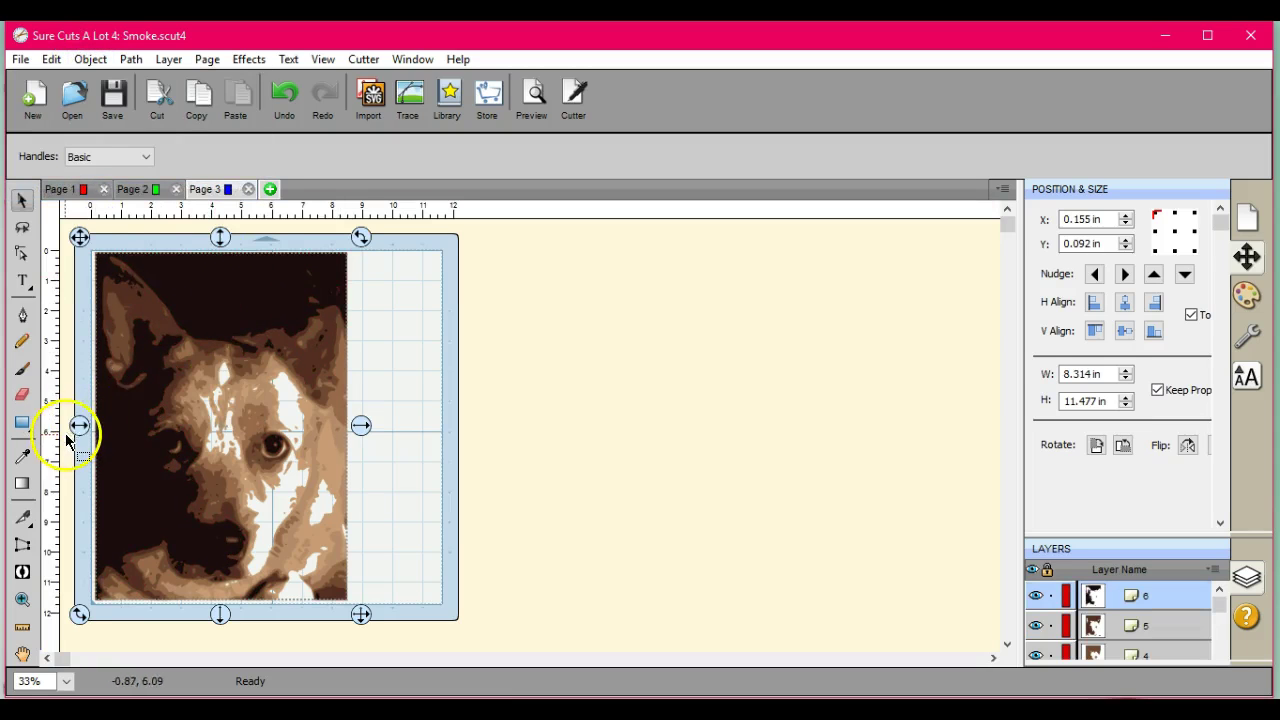
drag(1020, 431, 1275, 445)
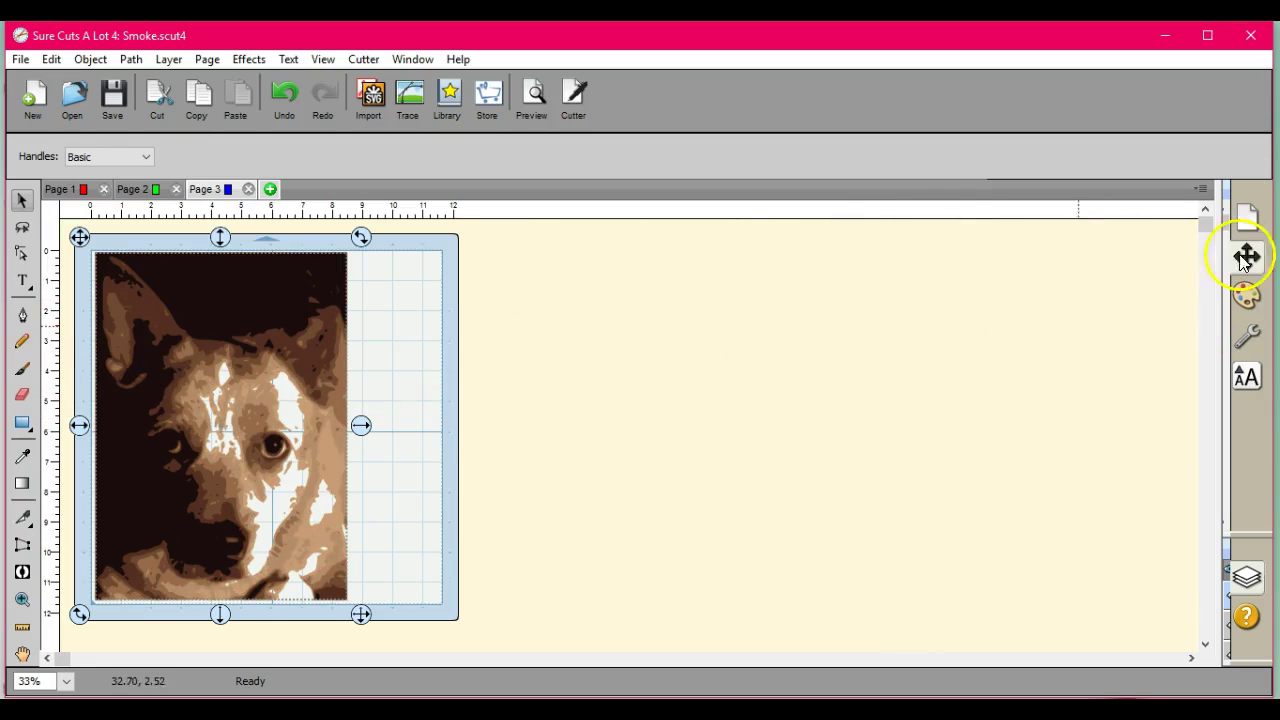
drag(220, 297, 1061, 268)
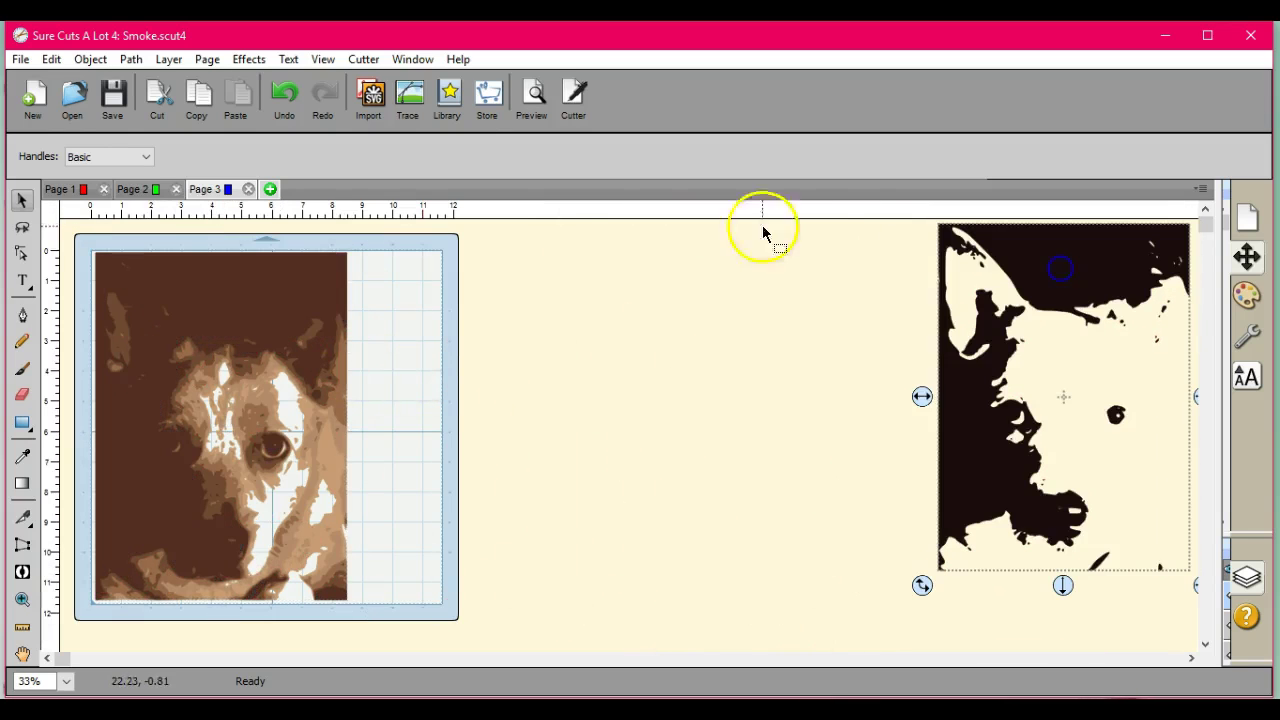
Review the general and editing preferences, including the options for mat dragging and keeping proportions
click(50, 59)
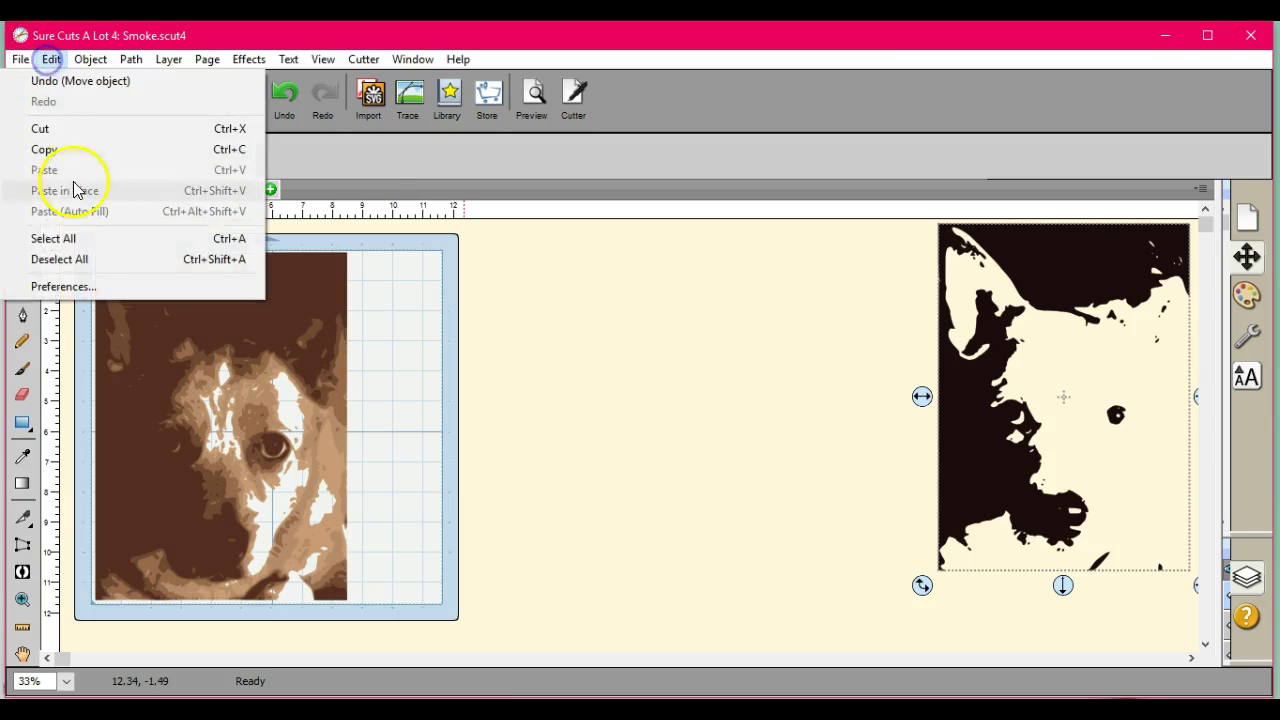
click(77, 286)
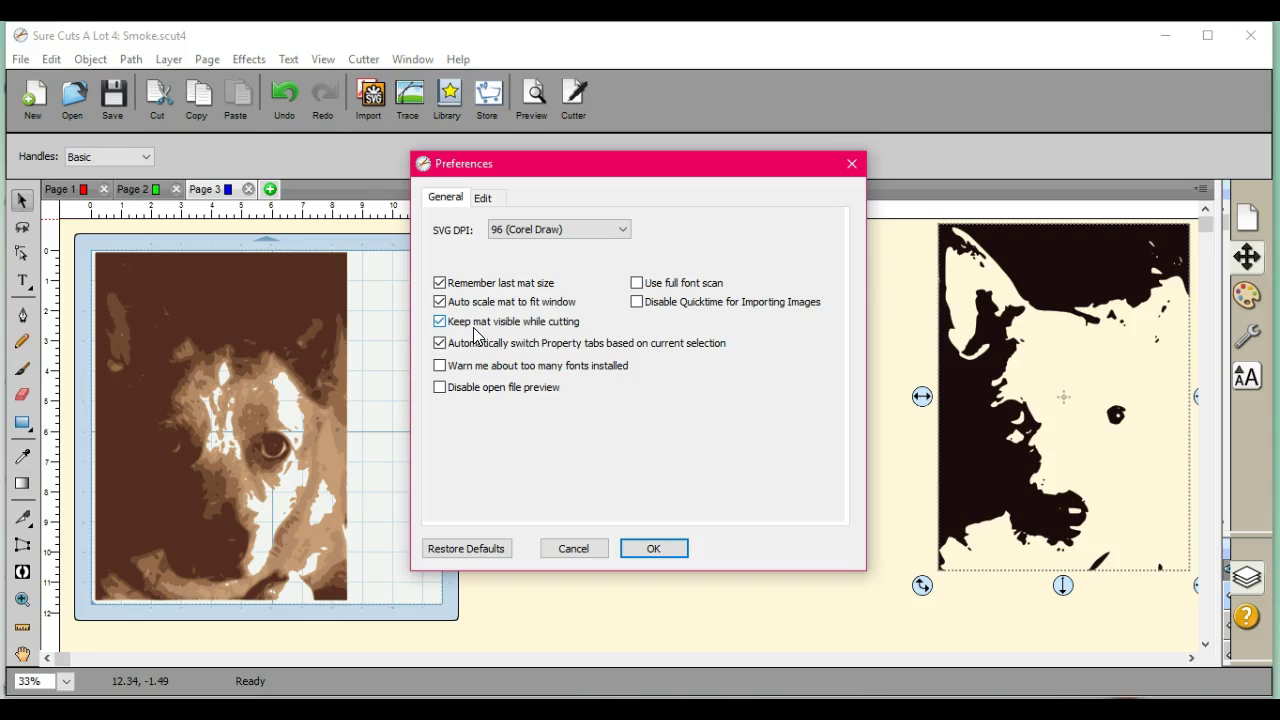
click(487, 199)
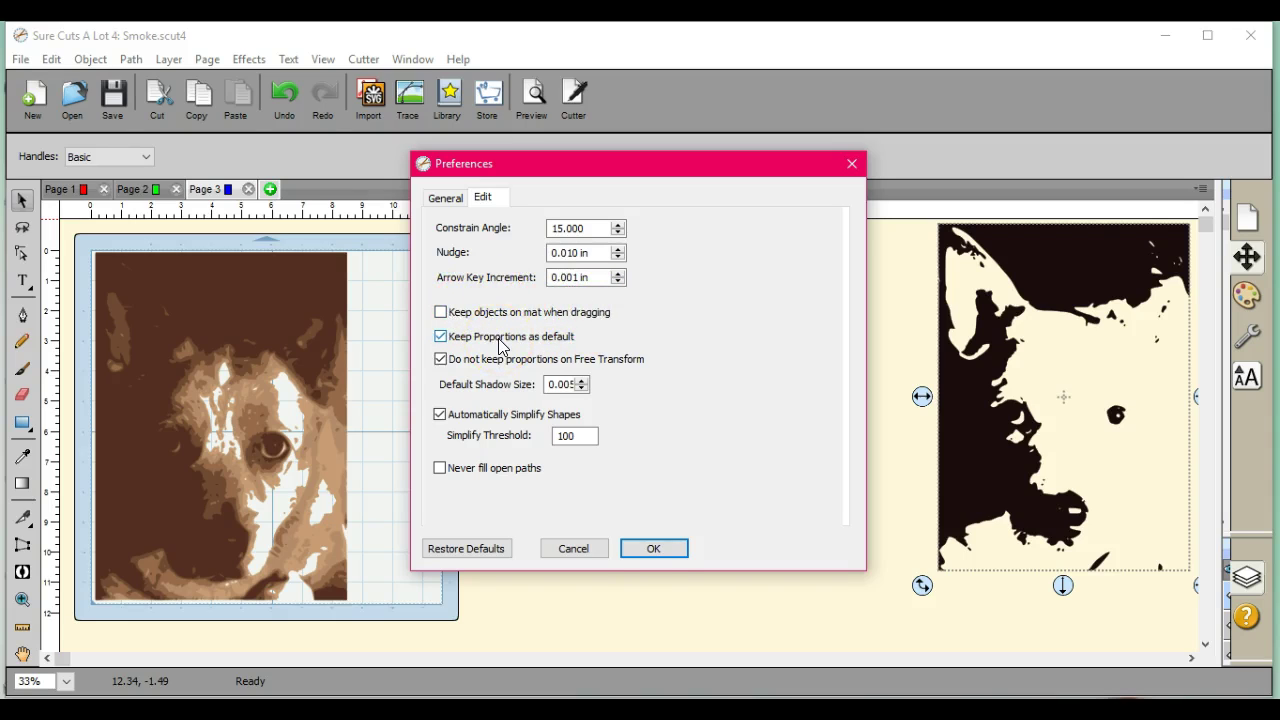
click(654, 548)
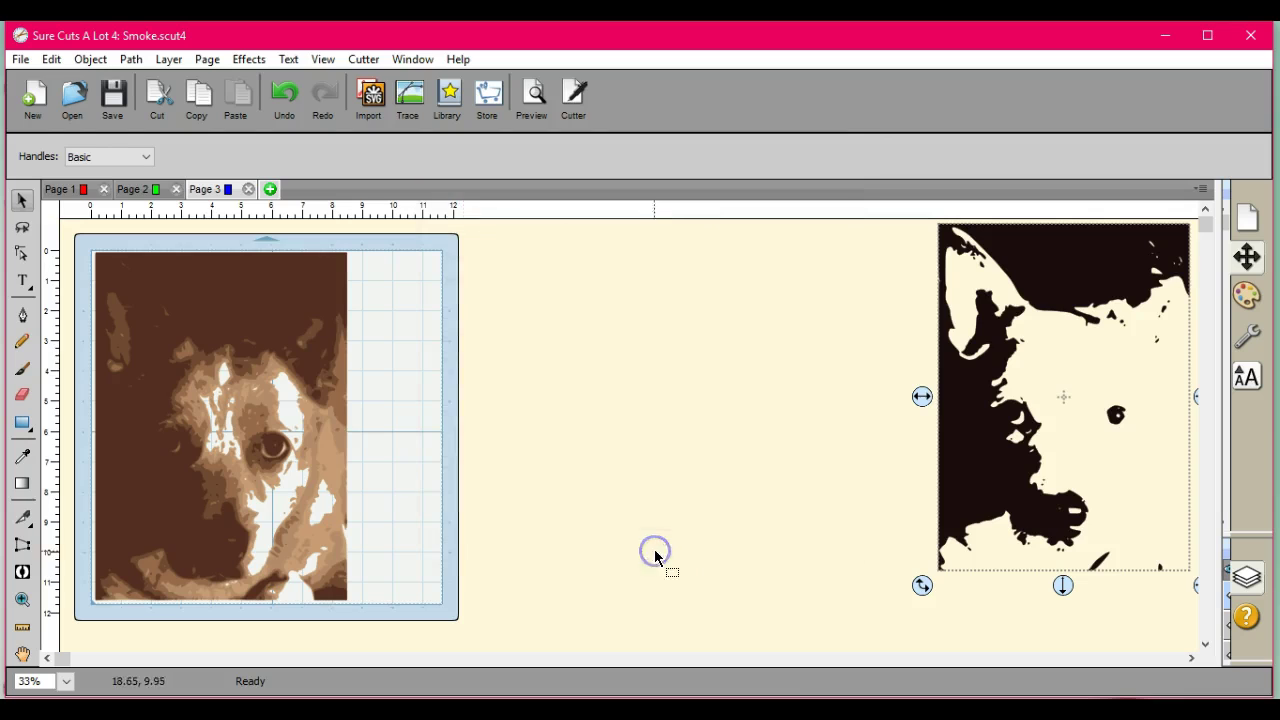
Move the second- and third-darkest layers of the dog trace away from the stack, lining them up beside the darkest layer
mouse_move(246, 280)
mouse_down()
mouse_move(643, 253)
mouse_move(766, 287)
mouse_move(843, 240)
mouse_move(829, 250)
mouse_up()
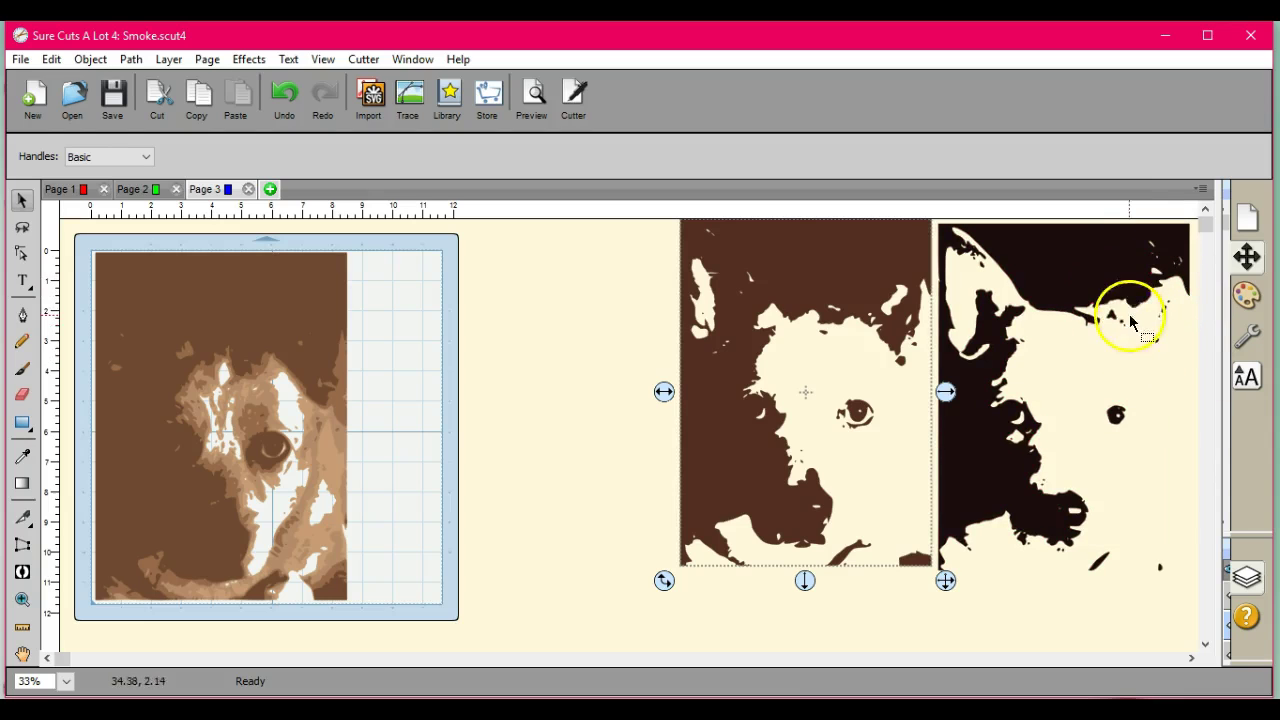
click(257, 288)
drag(257, 288, 580, 256)
click(274, 297)
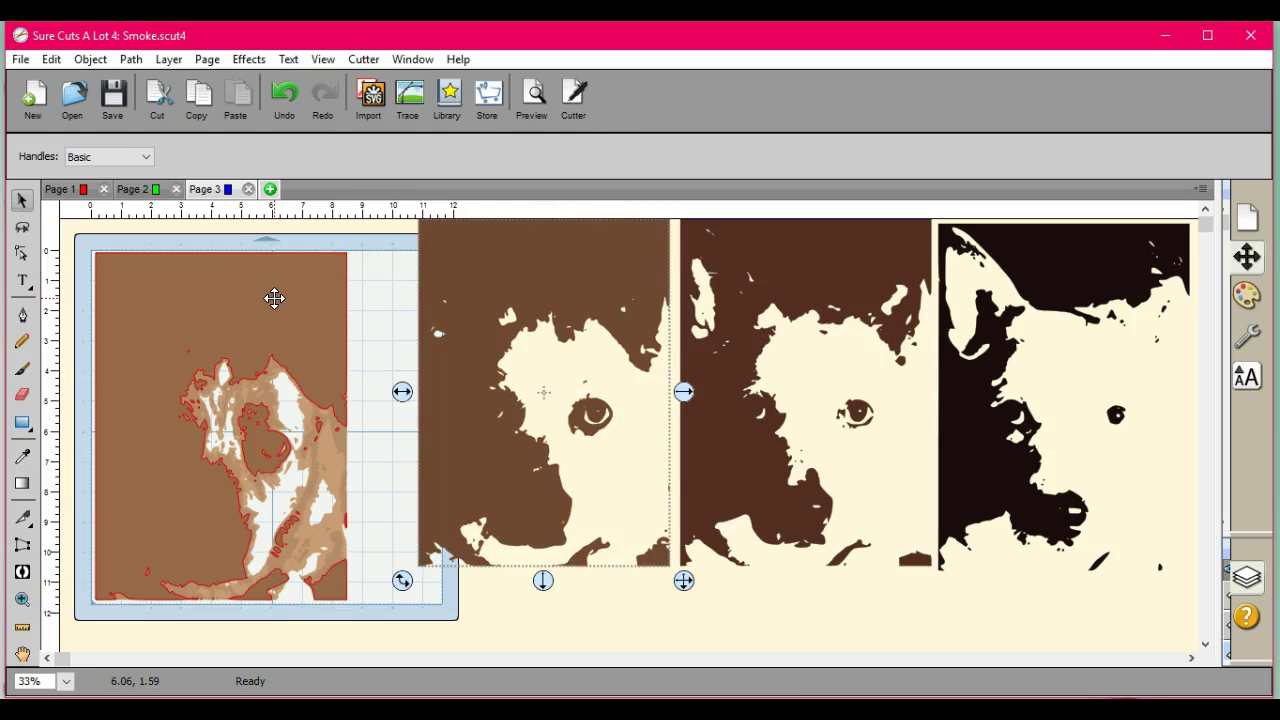
Brush over the small gaps in the third-darkest layer's background, face edge and lower edge with a 0.300 in brush
click(22, 368)
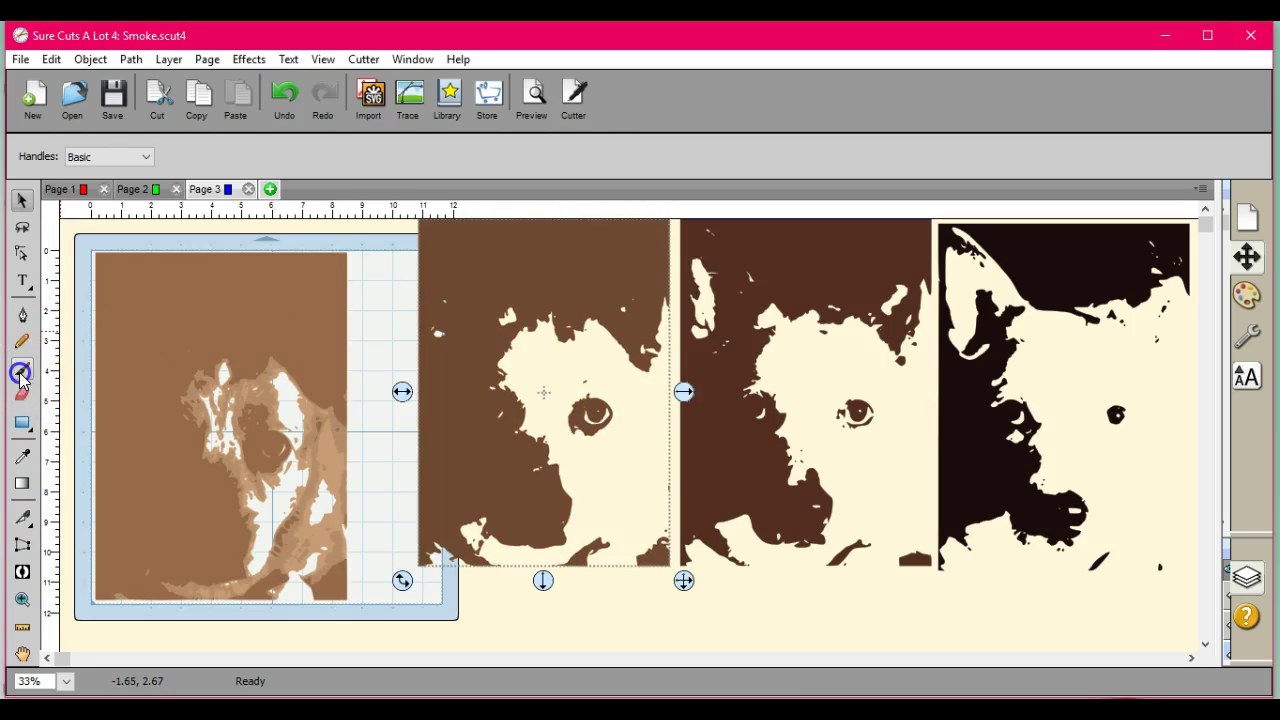
click(470, 320)
drag(470, 320, 443, 303)
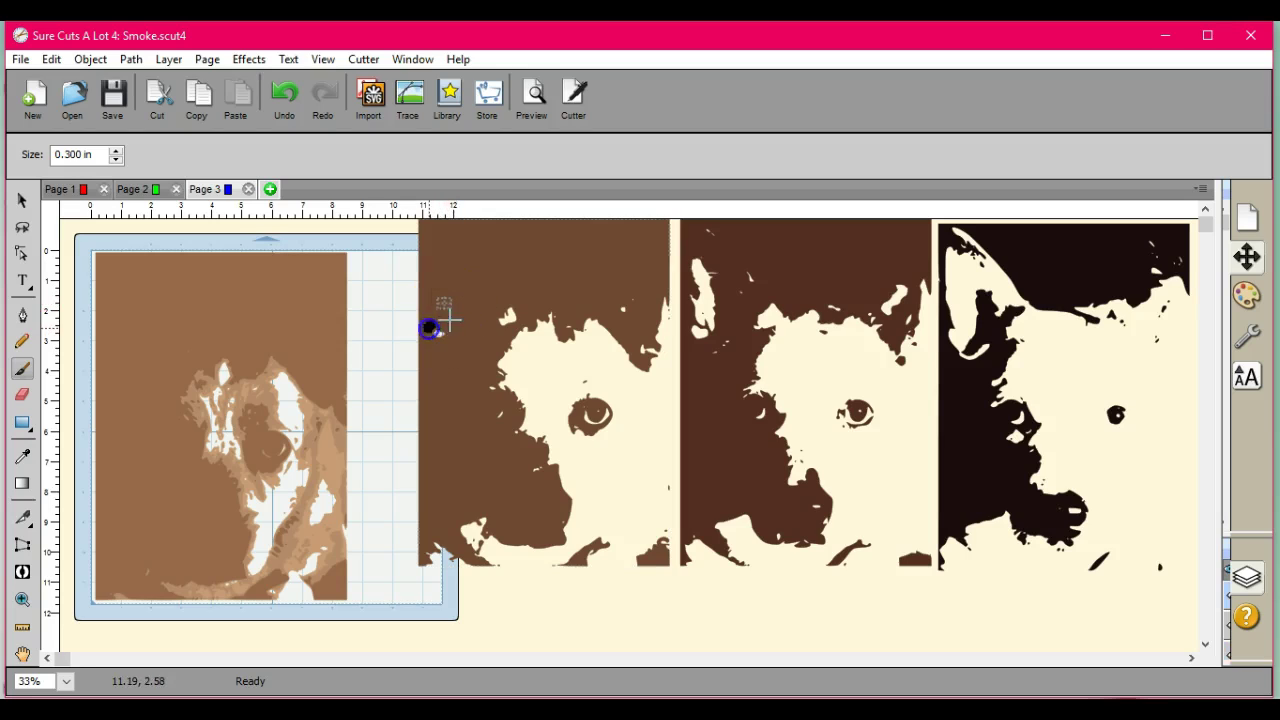
drag(634, 299, 631, 294)
drag(564, 320, 557, 318)
drag(482, 425, 557, 523)
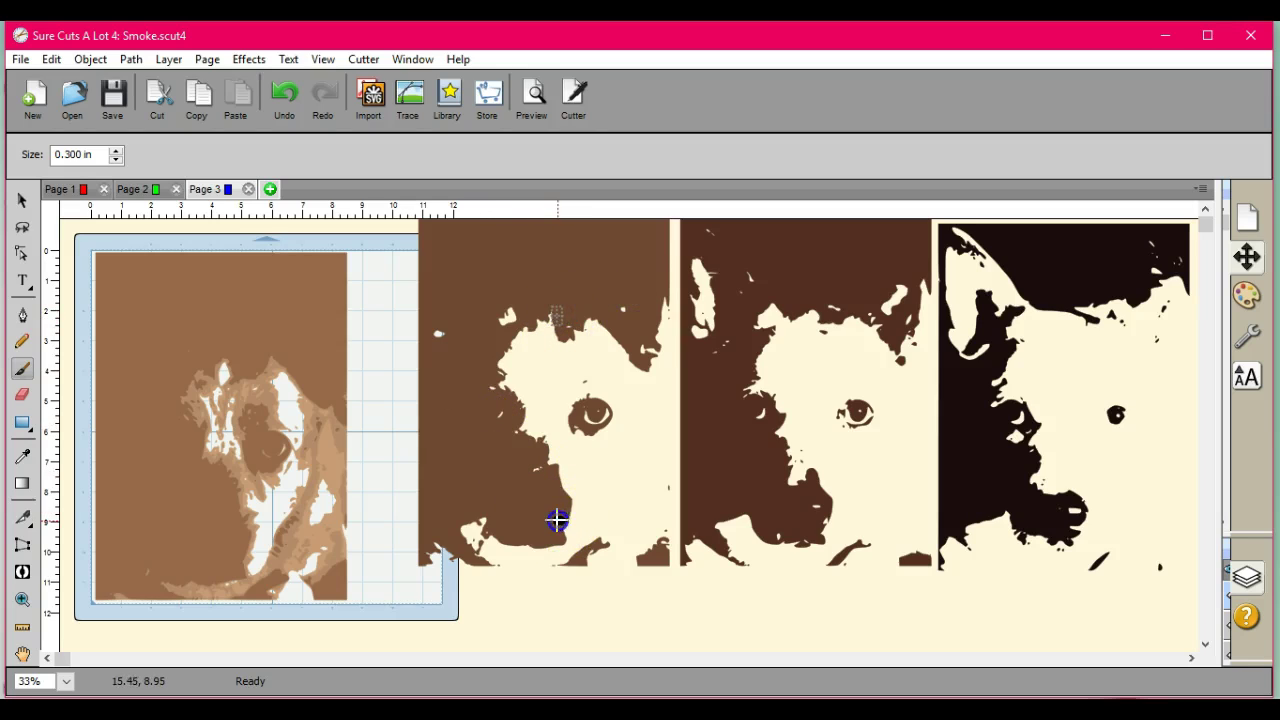
mouse_move(641, 568)
mouse_down()
mouse_move(665, 547)
mouse_move(453, 551)
mouse_up()
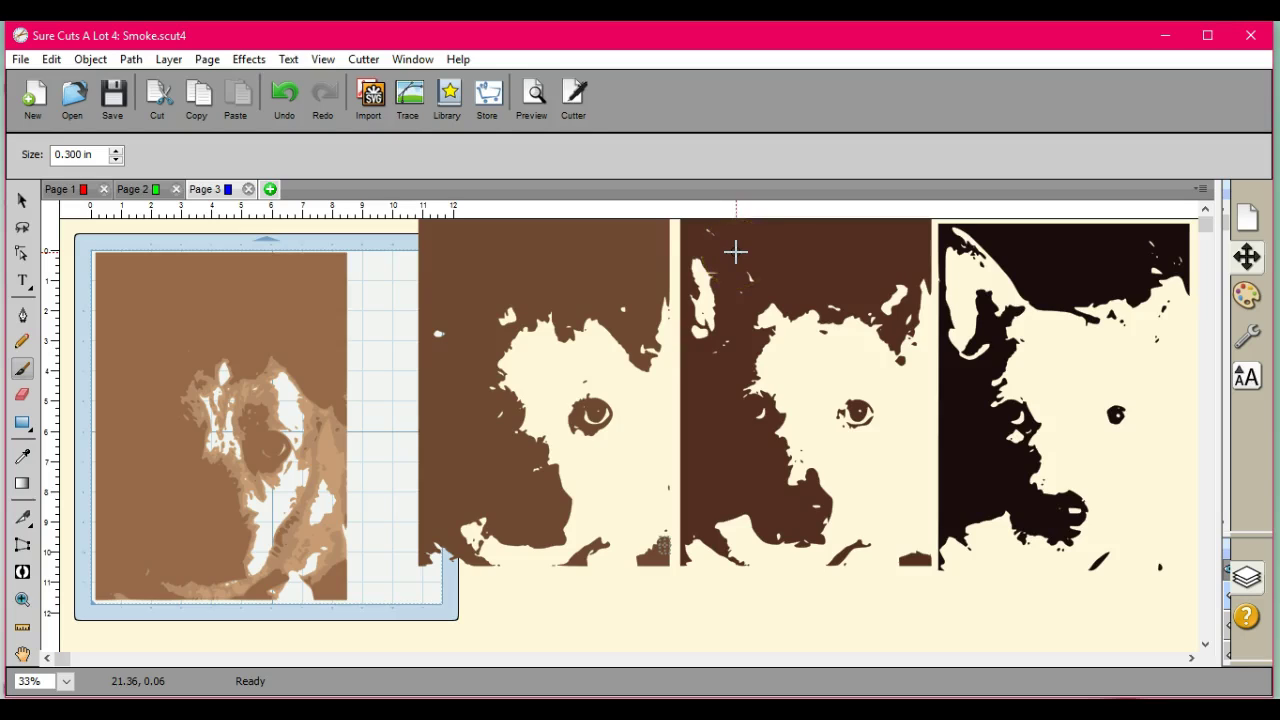
Brush over the small gaps around the ear in the second-darkest layer and near the upper outer edge of the darkest layer
mouse_move(733, 249)
mouse_down()
mouse_move(705, 230)
mouse_move(751, 277)
mouse_move(725, 346)
mouse_up()
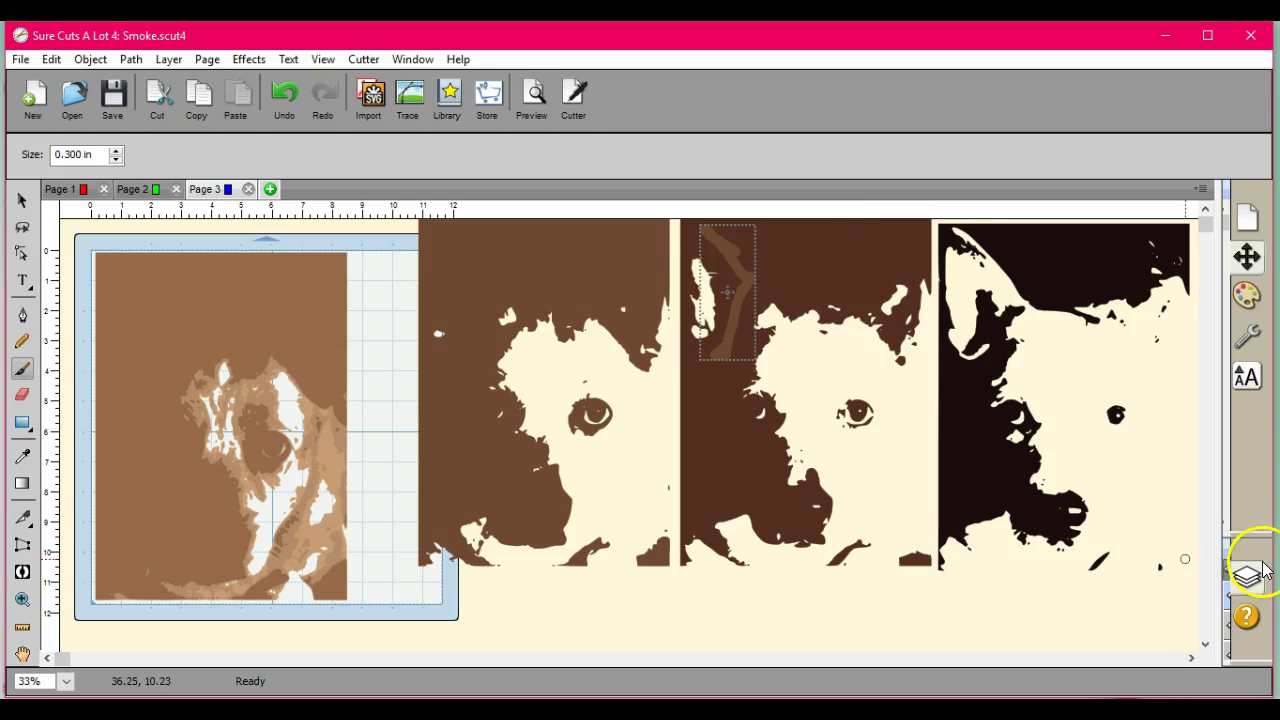
click(1183, 263)
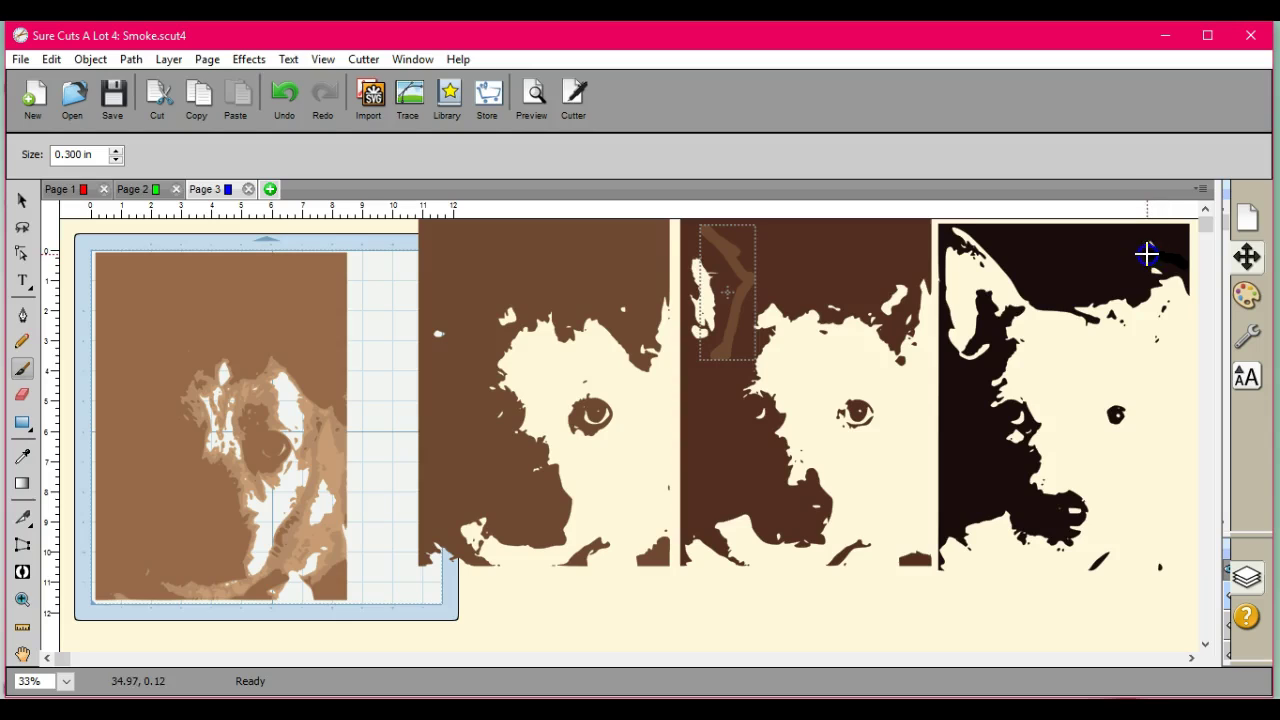
drag(1146, 254, 1143, 251)
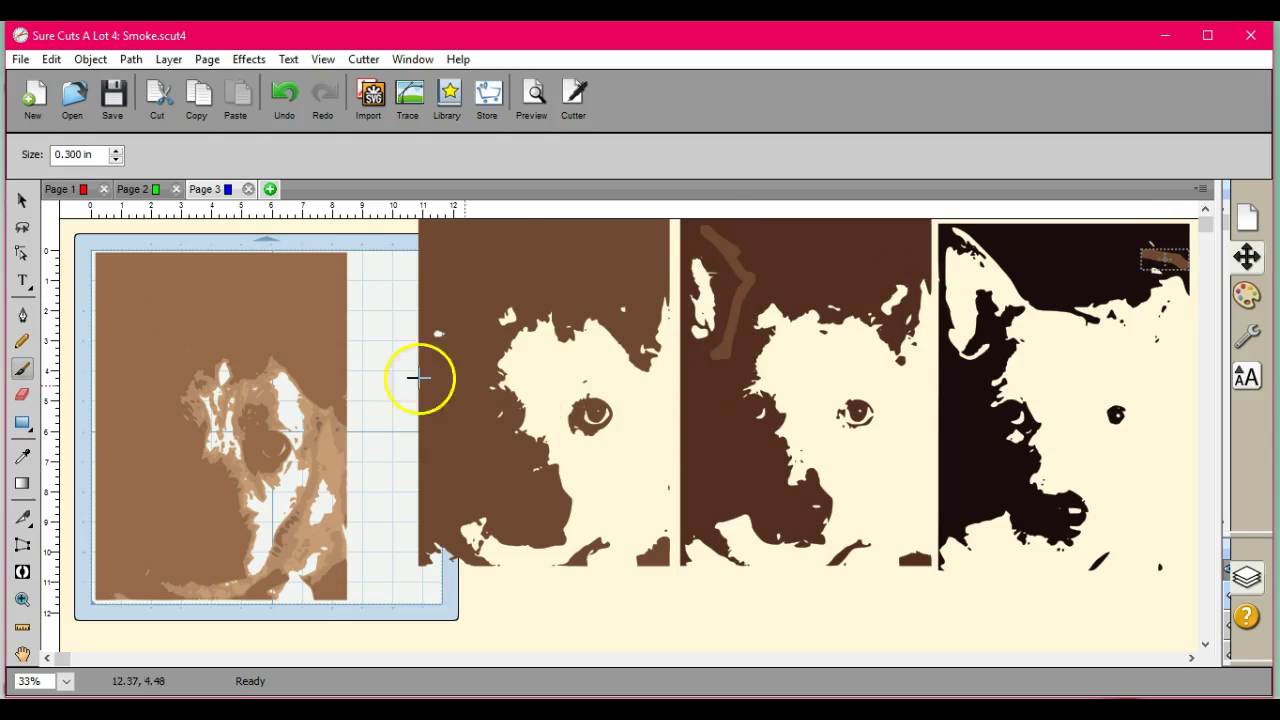
Select the third-darkest layer together with its brush strokes and unite them into one shape
click(21, 201)
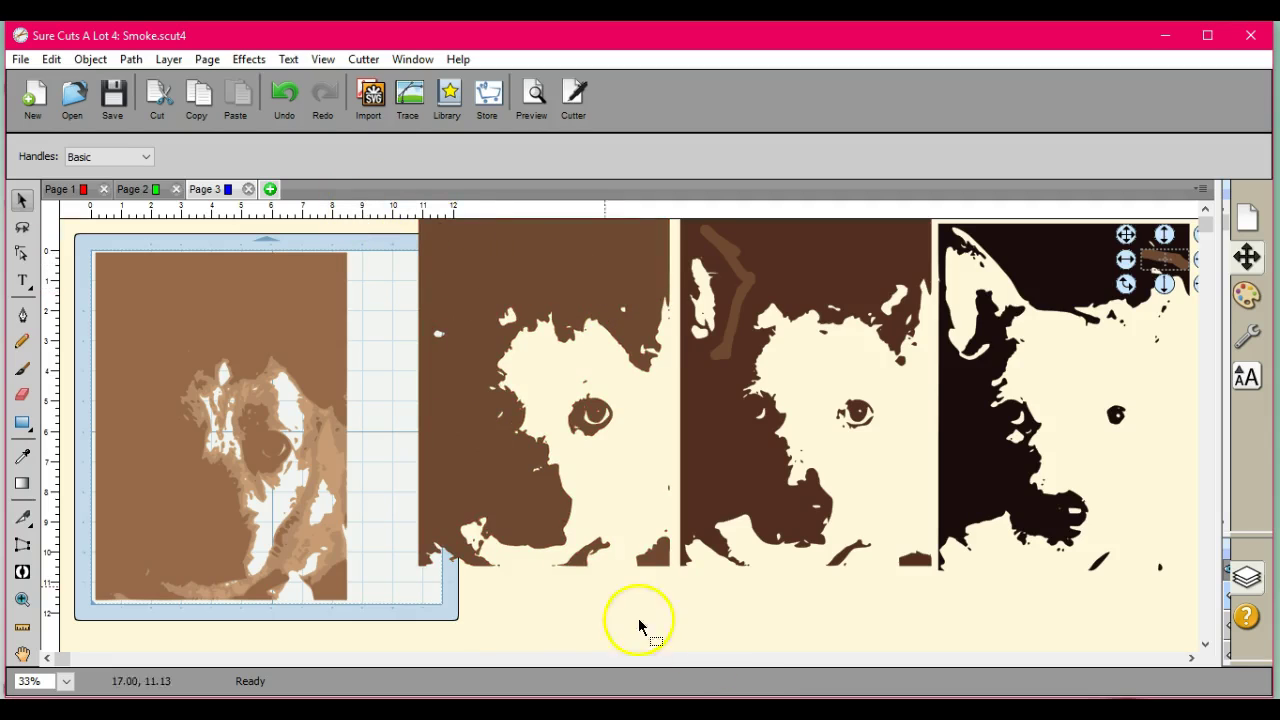
drag(681, 590, 381, 158)
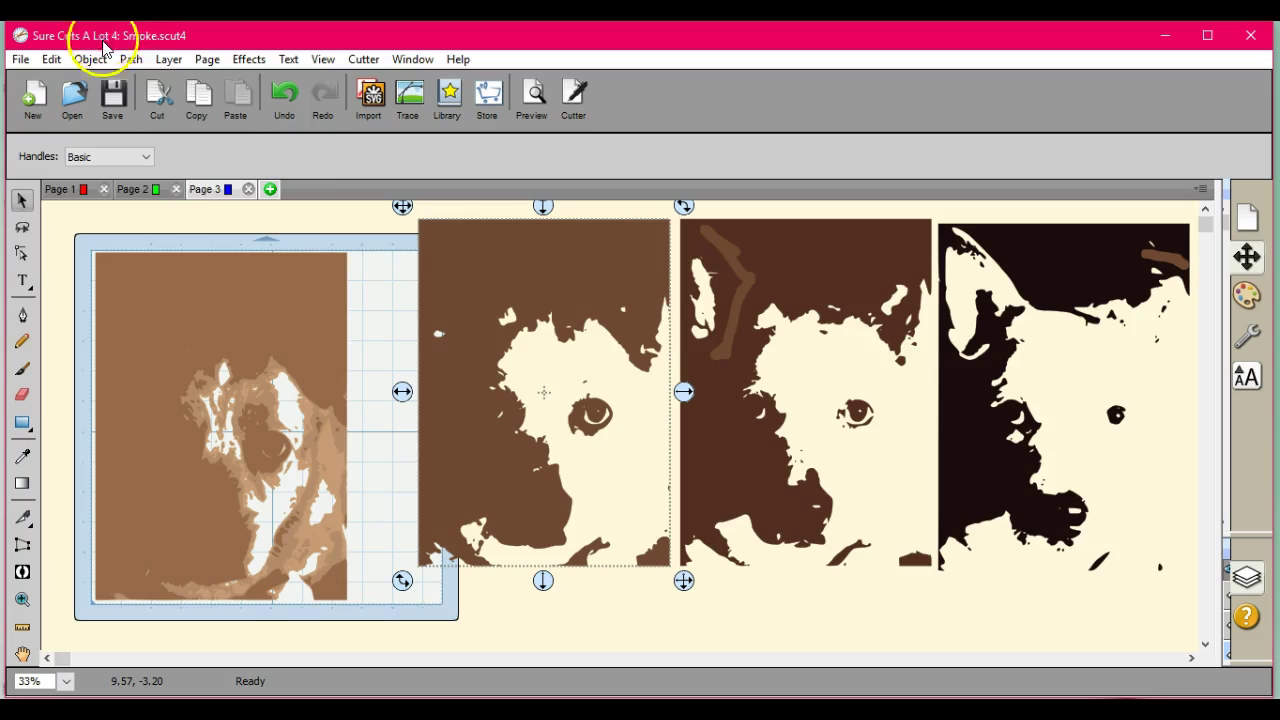
click(134, 59)
click(124, 80)
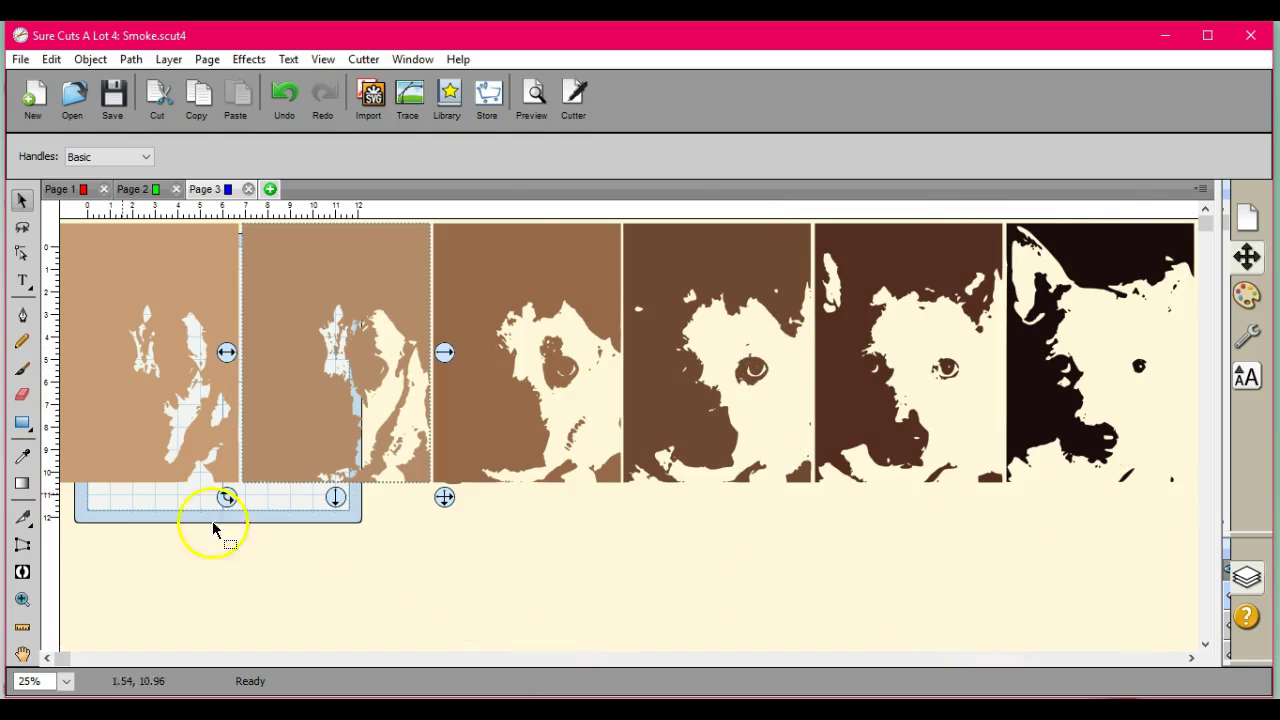
Set the Eraser size to 0.35 in and erase stray bits from the separated layers with the square shape
click(22, 395)
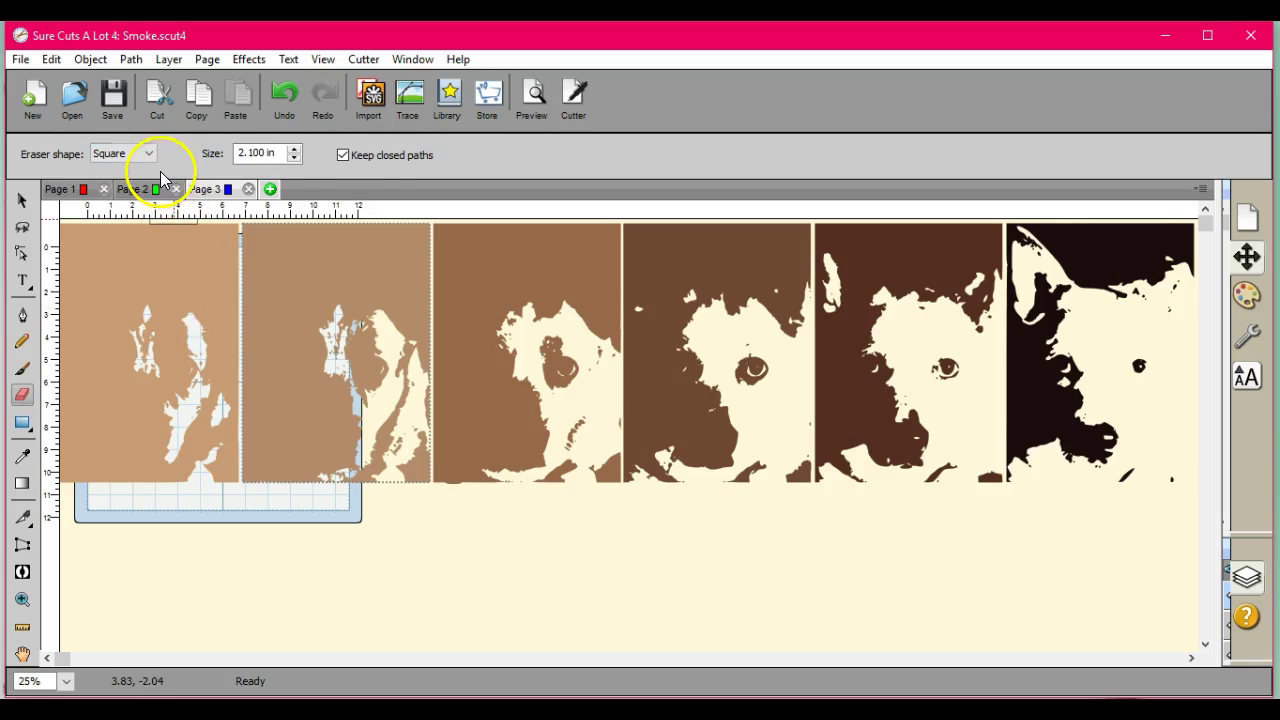
click(294, 158)
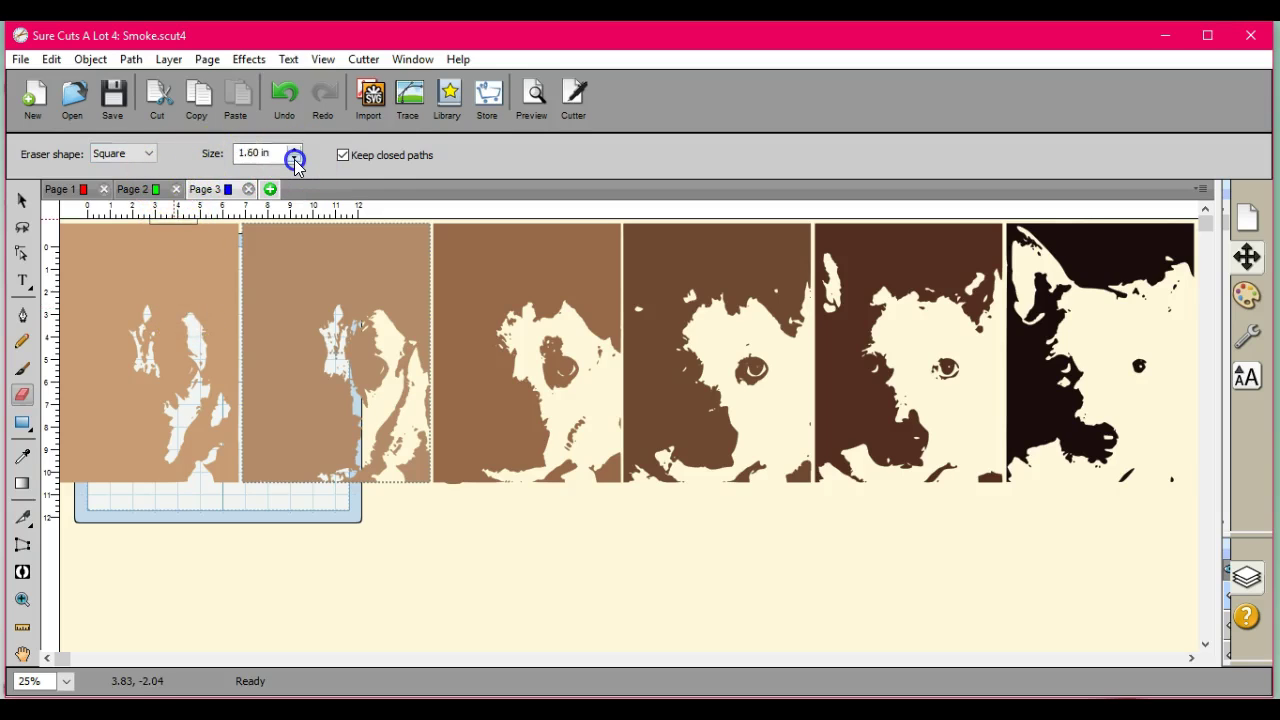
click(295, 150)
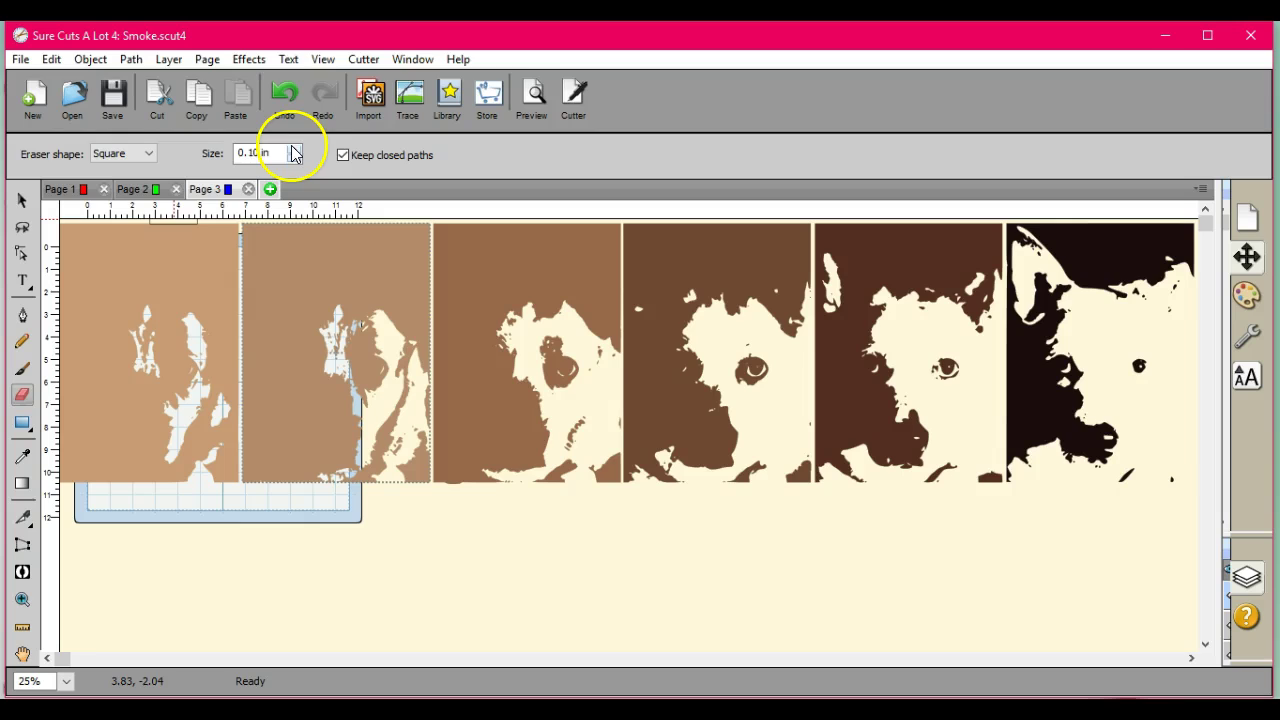
drag(211, 503, 188, 410)
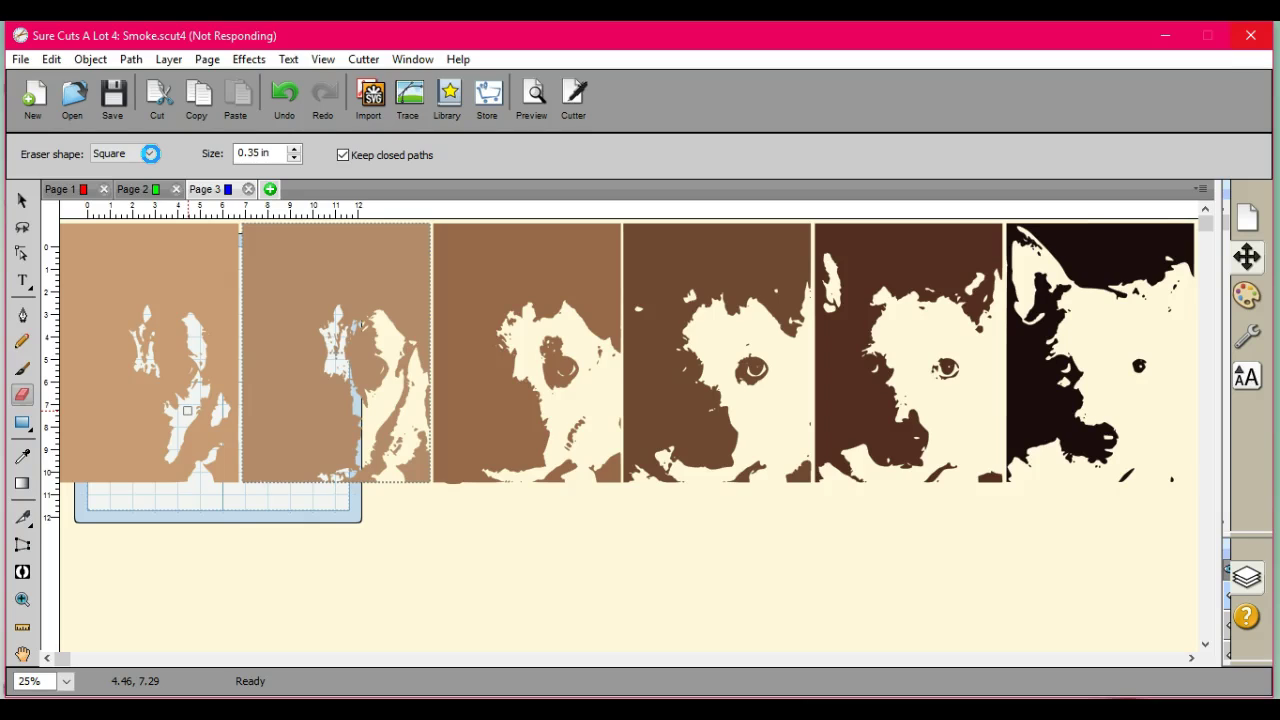
mouse_move(507, 363)
mouse_down()
mouse_move(614, 429)
mouse_move(580, 449)
mouse_move(525, 360)
mouse_move(551, 366)
mouse_move(546, 506)
mouse_move(606, 486)
mouse_move(700, 490)
mouse_move(731, 466)
mouse_move(709, 414)
mouse_move(720, 301)
mouse_move(734, 314)
mouse_move(706, 380)
mouse_move(509, 380)
mouse_move(710, 378)
mouse_move(583, 346)
mouse_move(433, 410)
mouse_move(689, 400)
mouse_move(700, 411)
mouse_move(645, 527)
mouse_up()
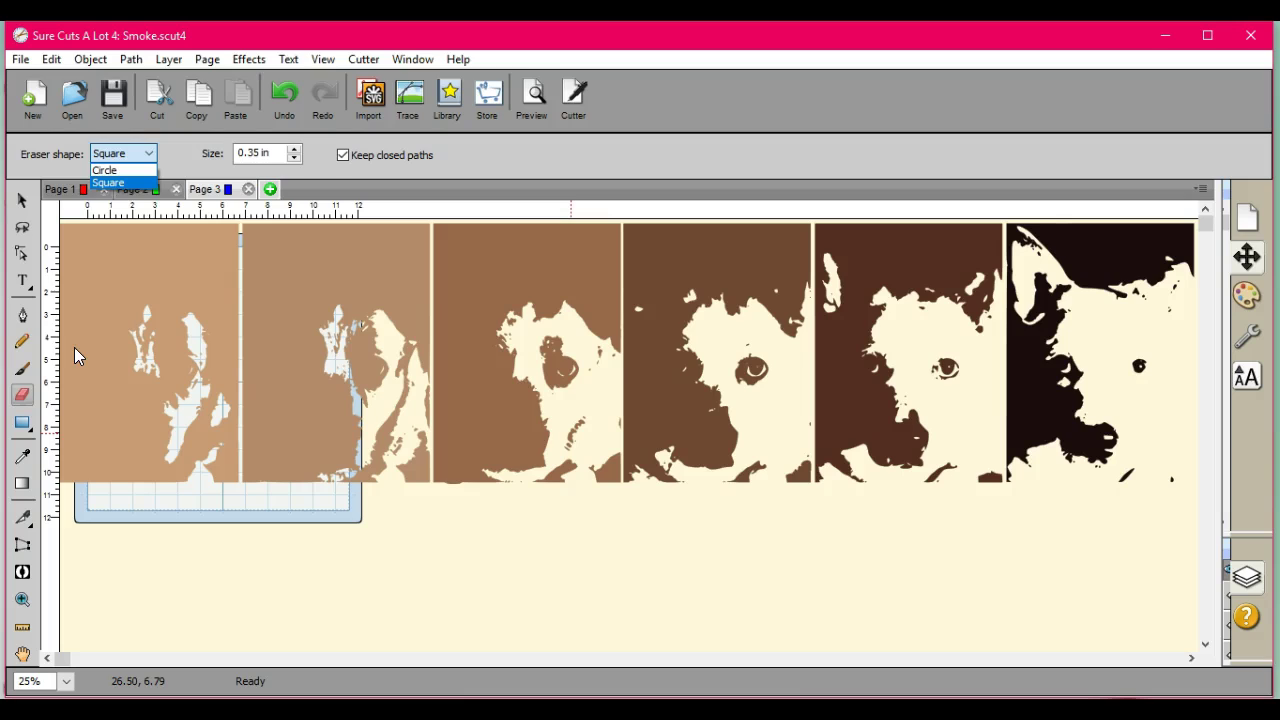
Change the eraser shape to Circle and erase more stray bits along the lower edges and faces of the lighter layers
click(126, 170)
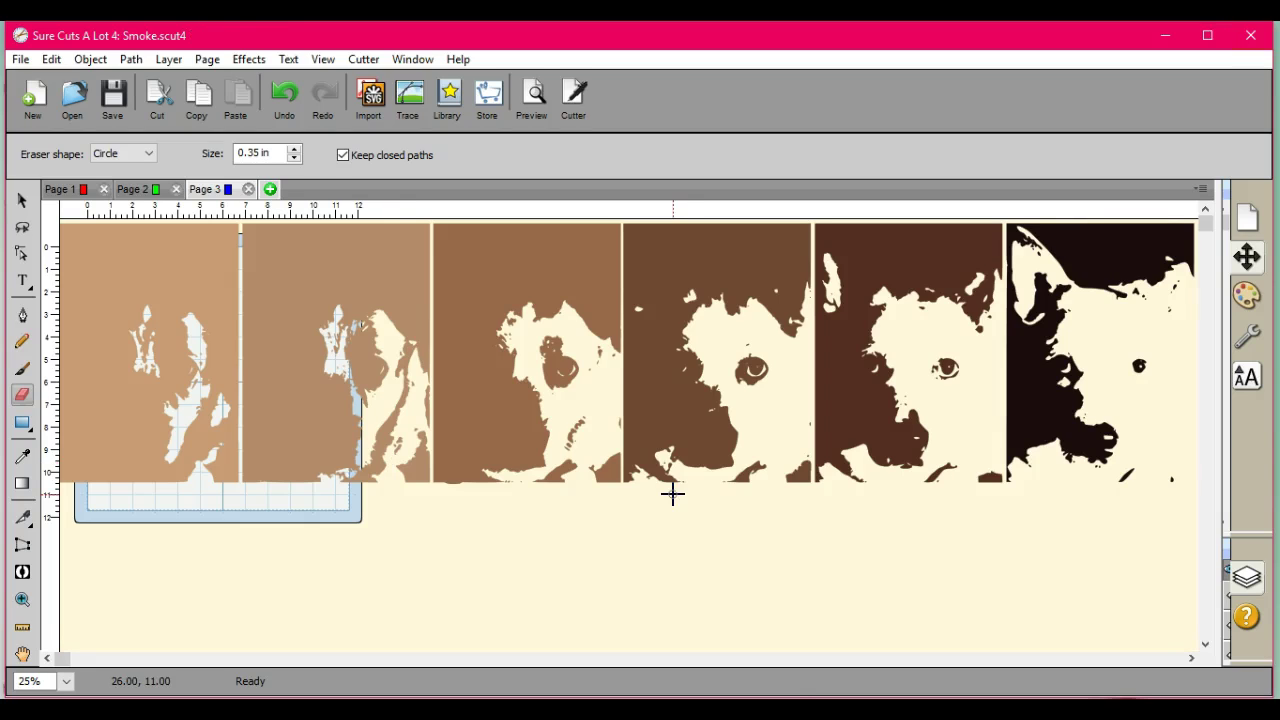
mouse_move(593, 485)
mouse_down()
mouse_move(423, 505)
mouse_move(376, 457)
mouse_up()
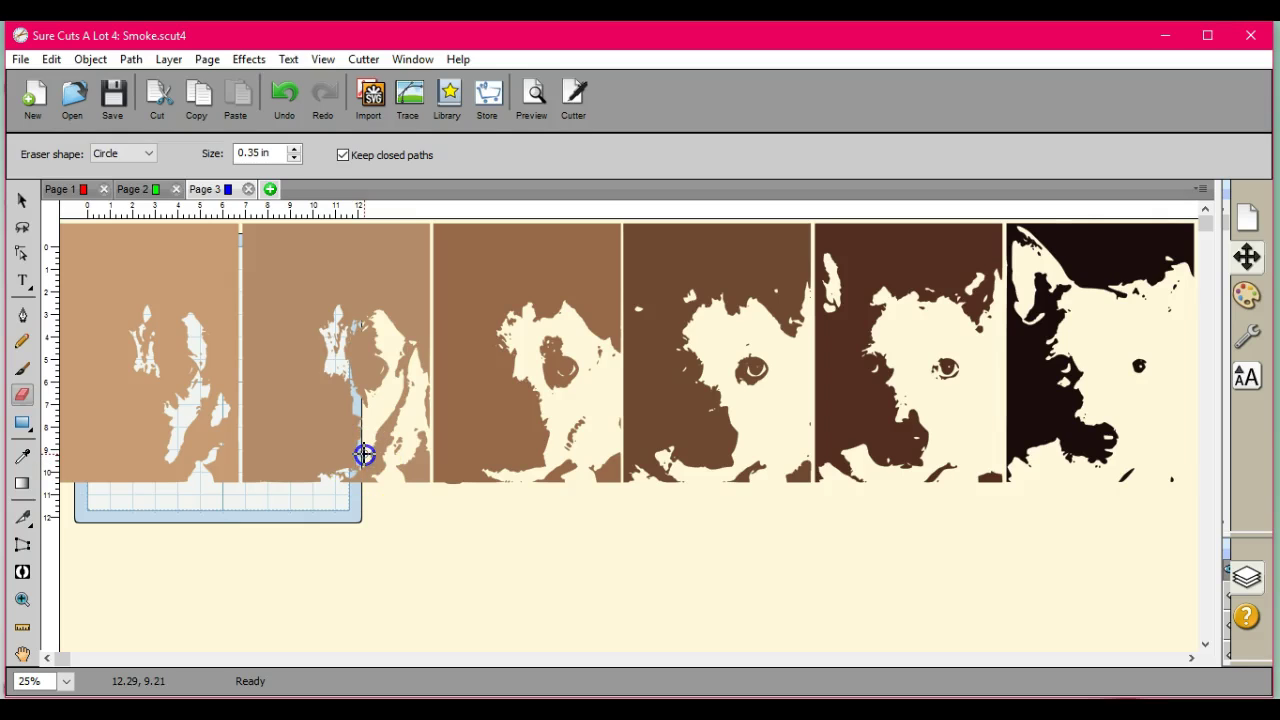
mouse_move(363, 453)
mouse_down()
mouse_move(326, 318)
mouse_move(330, 355)
mouse_move(352, 355)
mouse_move(328, 336)
mouse_move(358, 382)
mouse_move(301, 361)
mouse_move(189, 389)
mouse_move(176, 350)
mouse_move(155, 387)
mouse_up()
drag(289, 386, 514, 416)
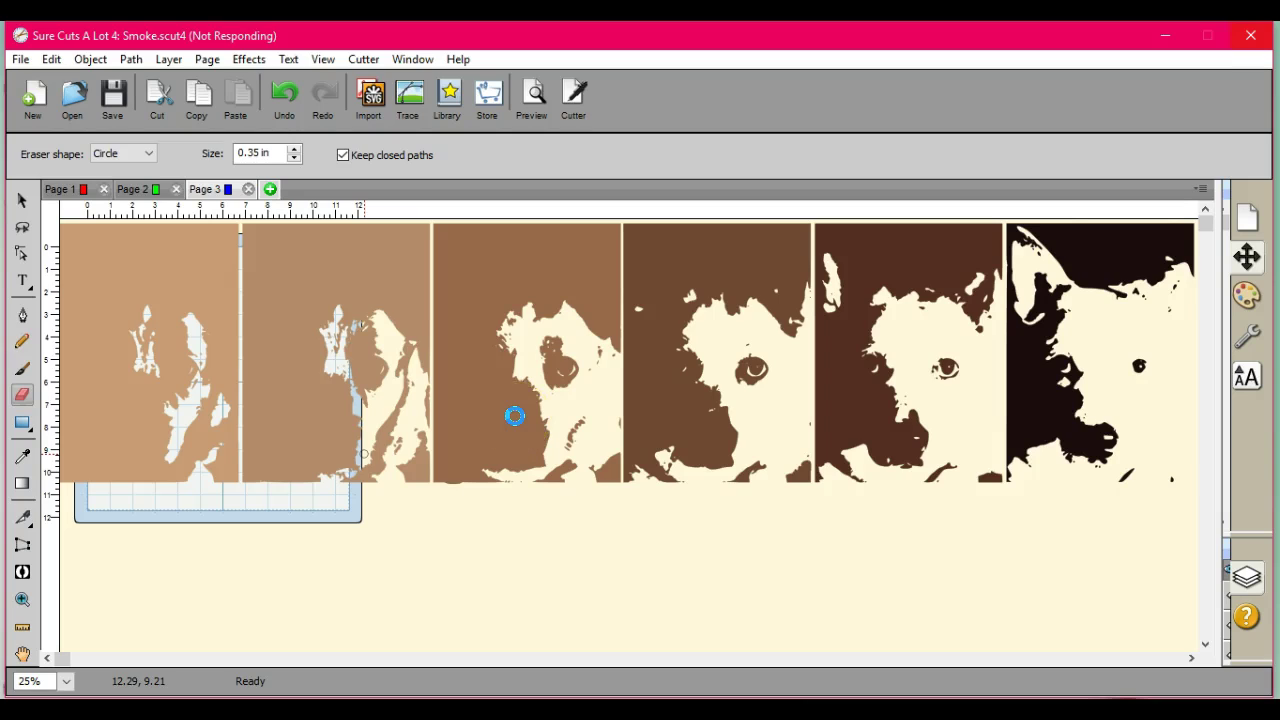
mouse_move(276, 330)
mouse_down()
mouse_move(363, 393)
mouse_move(327, 381)
mouse_move(148, 384)
mouse_move(202, 371)
mouse_move(368, 390)
mouse_move(208, 378)
mouse_move(178, 397)
mouse_move(239, 371)
mouse_move(306, 372)
mouse_move(328, 394)
mouse_move(323, 379)
mouse_move(177, 339)
mouse_move(178, 376)
mouse_move(254, 376)
mouse_move(178, 344)
mouse_move(163, 364)
mouse_move(172, 388)
mouse_move(171, 353)
mouse_move(200, 361)
mouse_move(200, 347)
mouse_move(156, 355)
mouse_move(145, 375)
mouse_move(317, 444)
mouse_move(367, 390)
mouse_move(341, 363)
mouse_up()
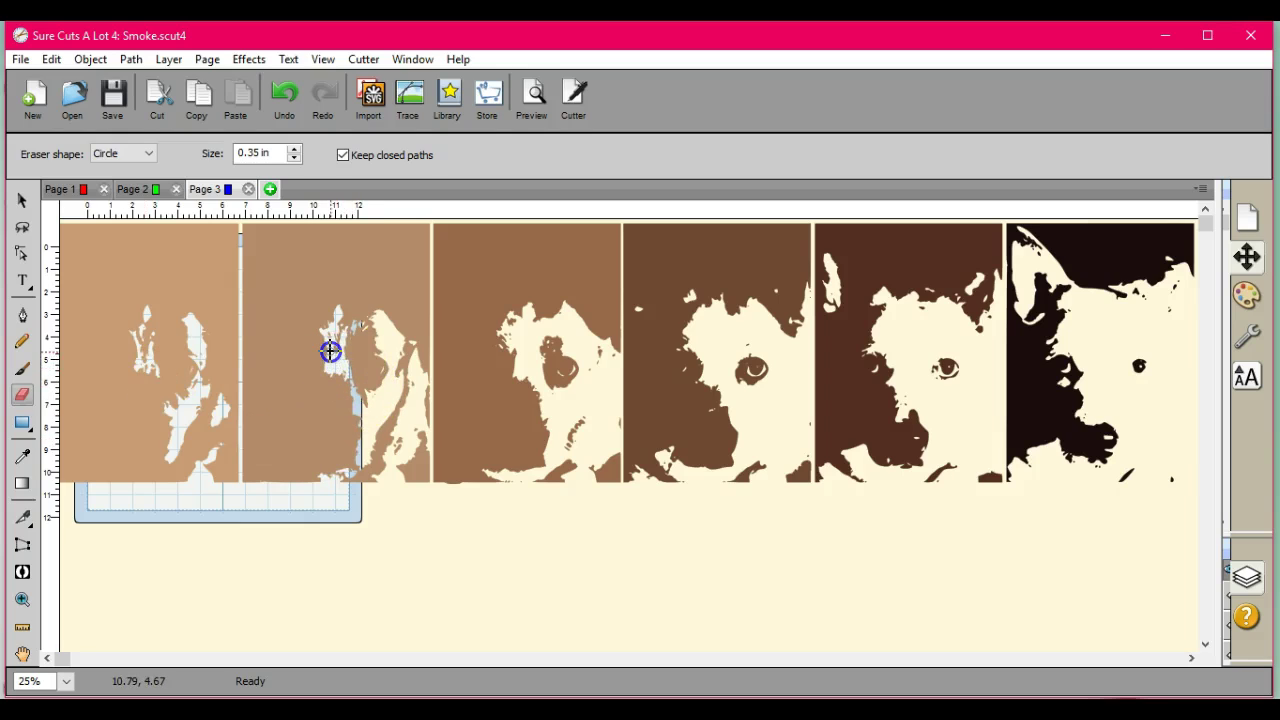
click(330, 357)
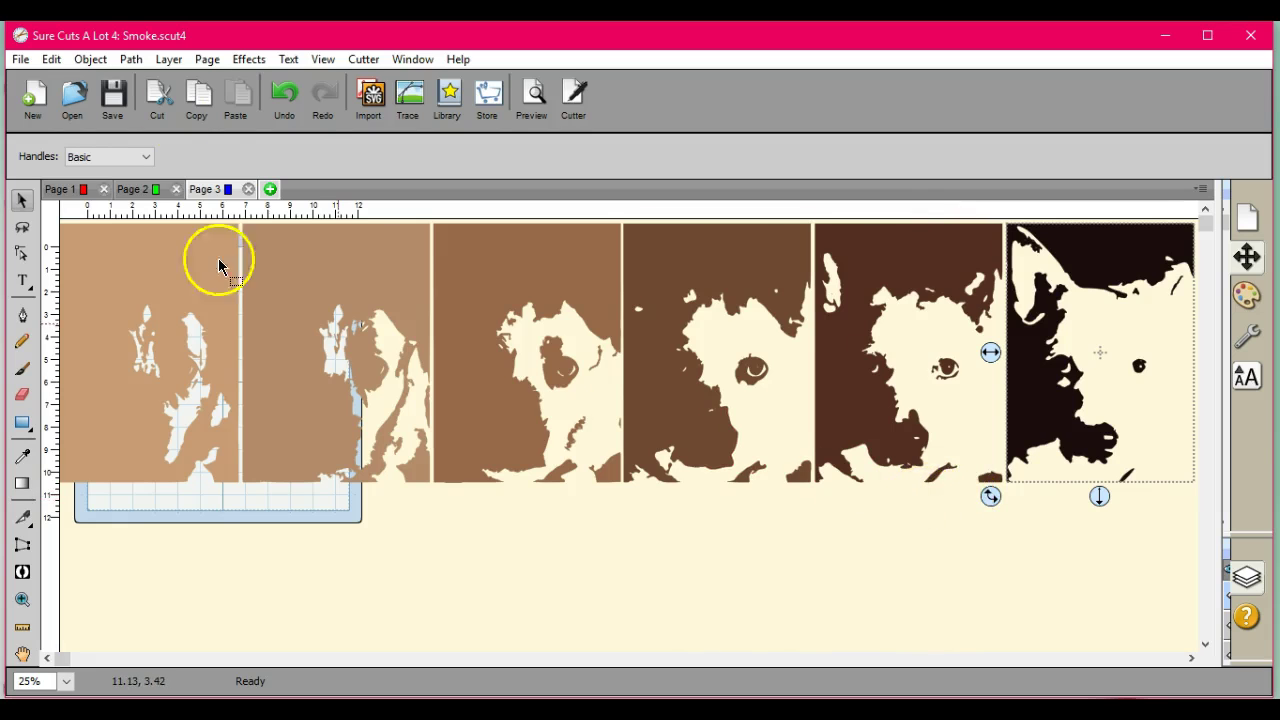
Stack the two lightest layers of the dog trace in line with each other at the mat's upper-left corner
click(130, 59)
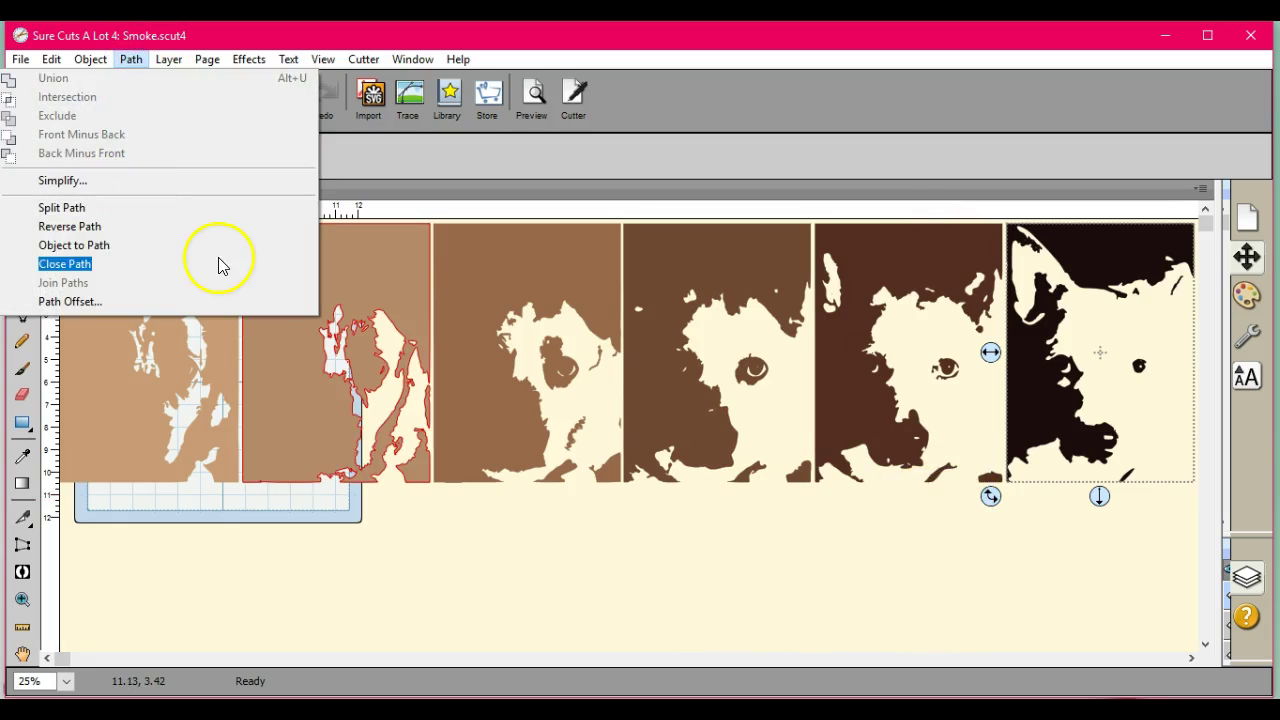
click(366, 537)
click(325, 415)
drag(325, 415, 132, 342)
drag(267, 335, 166, 297)
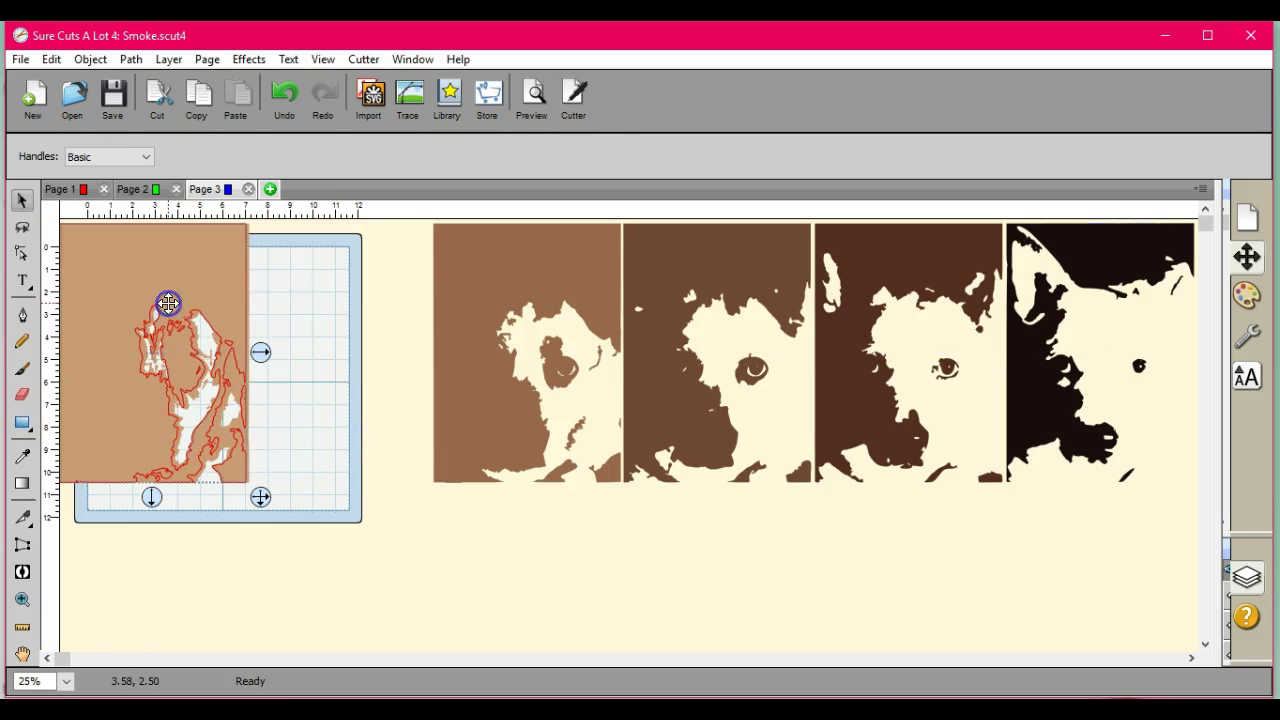
click(347, 480)
click(143, 320)
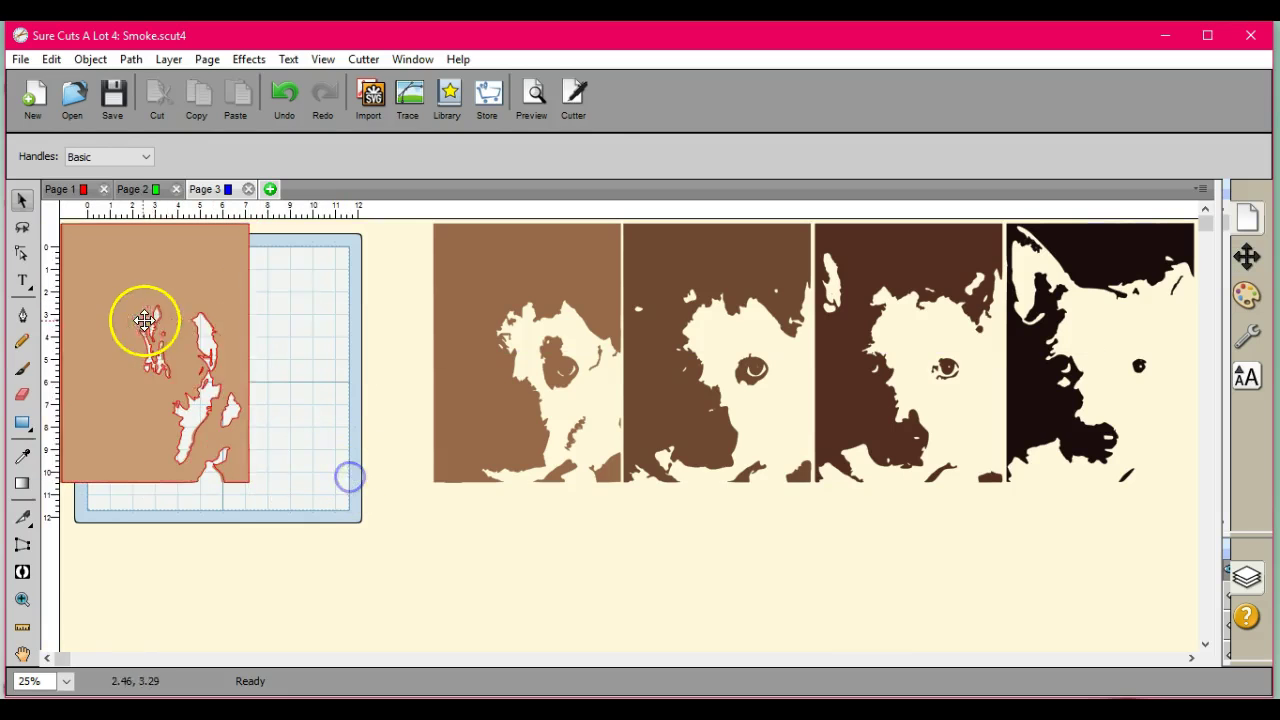
drag(129, 303, 643, 594)
drag(377, 451, 154, 426)
click(477, 414)
drag(660, 577, 180, 316)
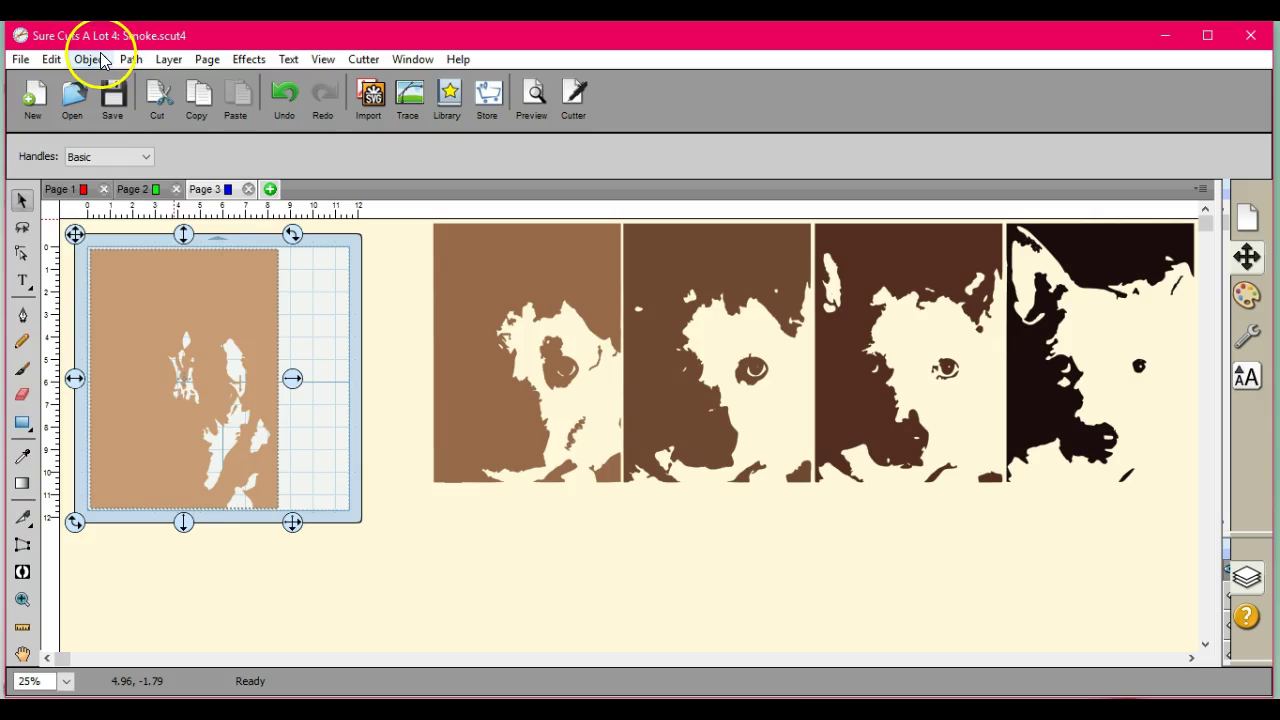
Bring the second-lightest layer to the front of the stack on the mat
click(103, 60)
mouse_move(109, 104)
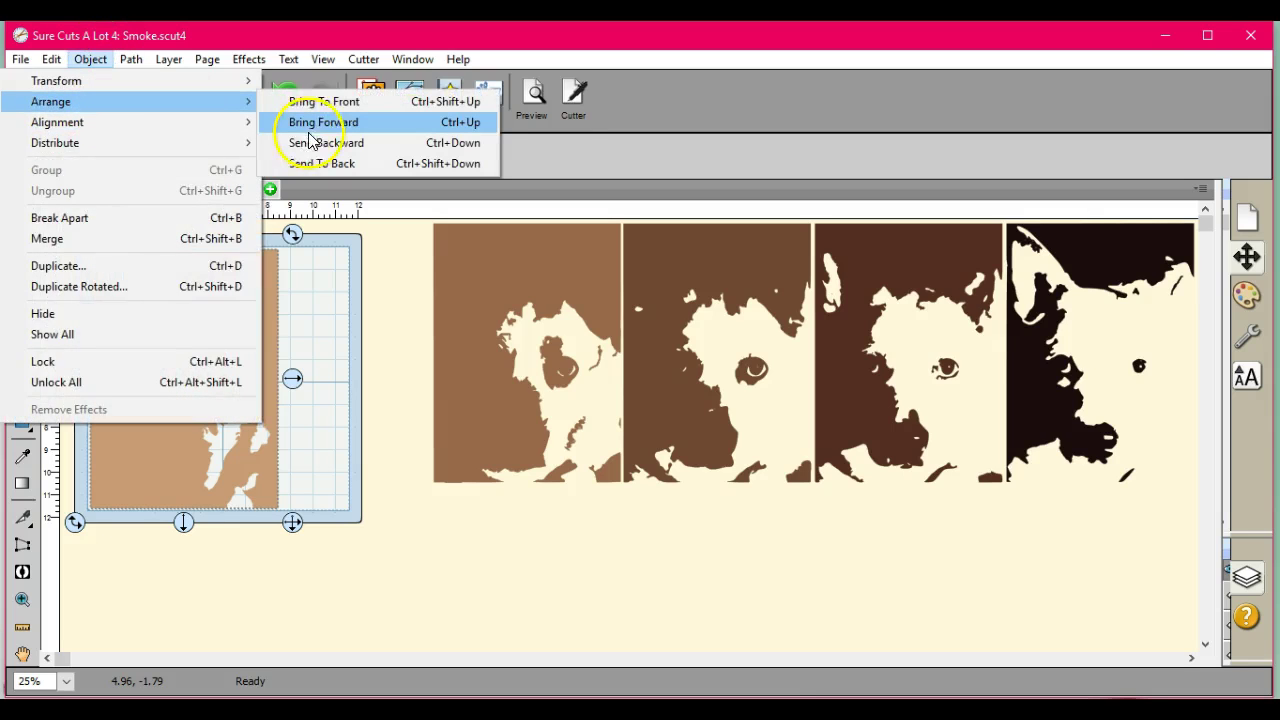
click(310, 101)
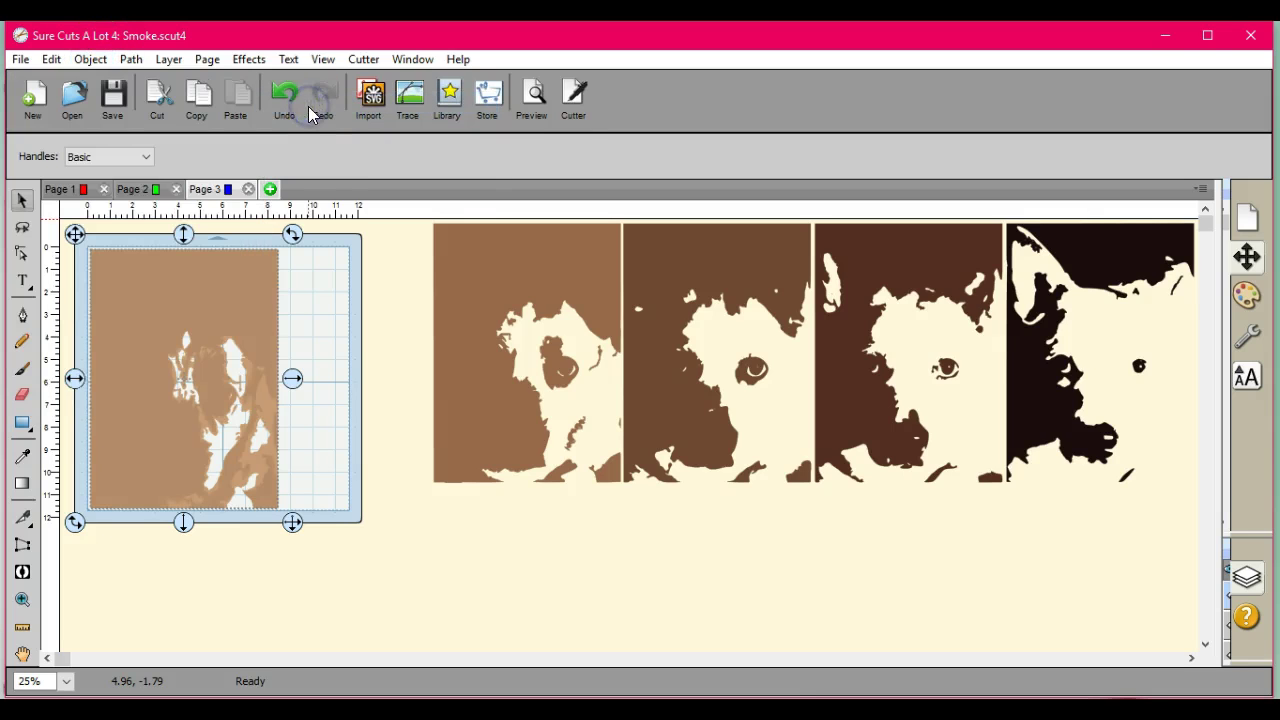
Move the next two darker layers onto the stack on the mat and bring the darker of them to the front
drag(494, 280, 150, 306)
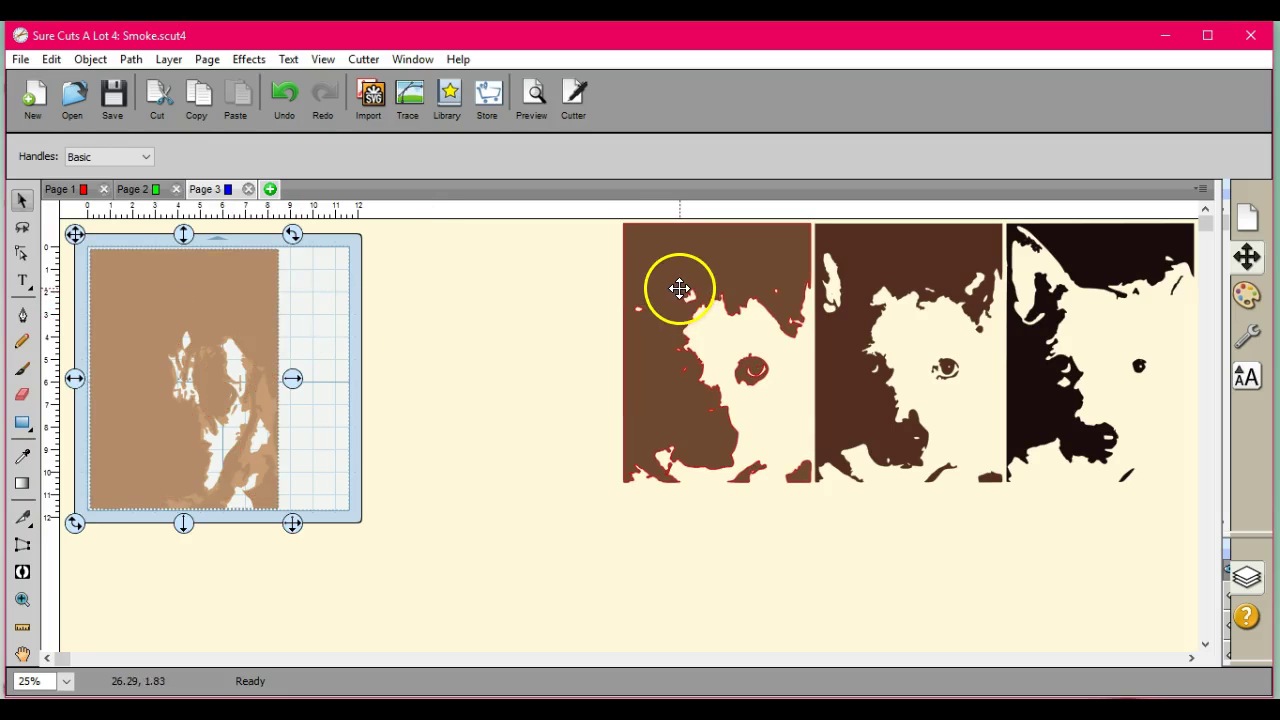
drag(674, 277, 144, 303)
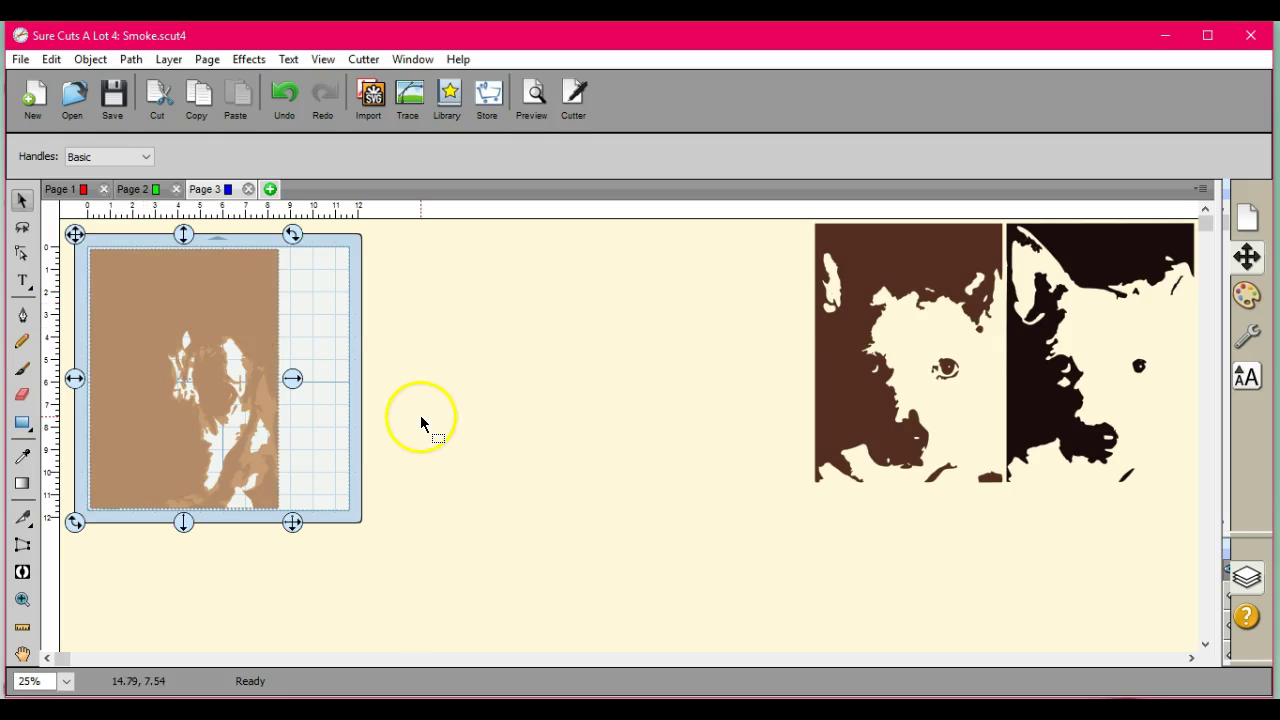
click(92, 59)
mouse_move(100, 104)
click(383, 103)
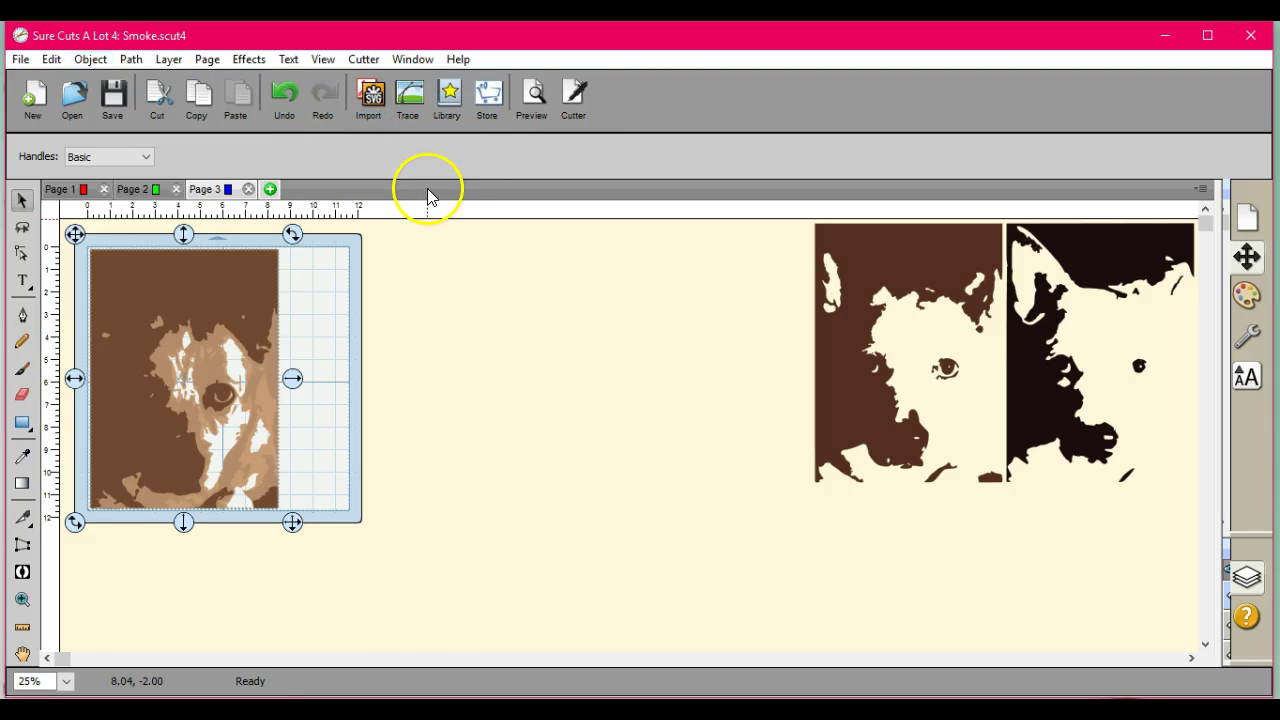
Move the second-darkest layer onto the stack on the mat and bring it to the front
click(466, 296)
drag(871, 251, 155, 277)
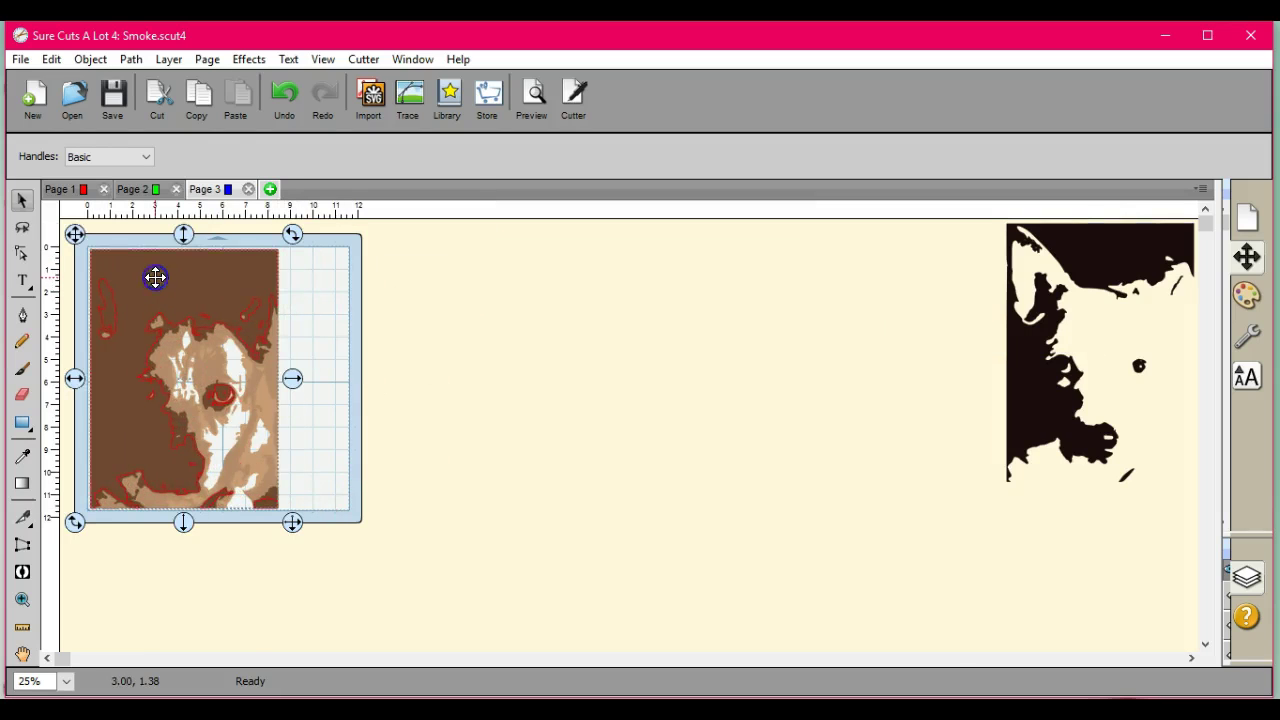
click(99, 61)
mouse_move(110, 101)
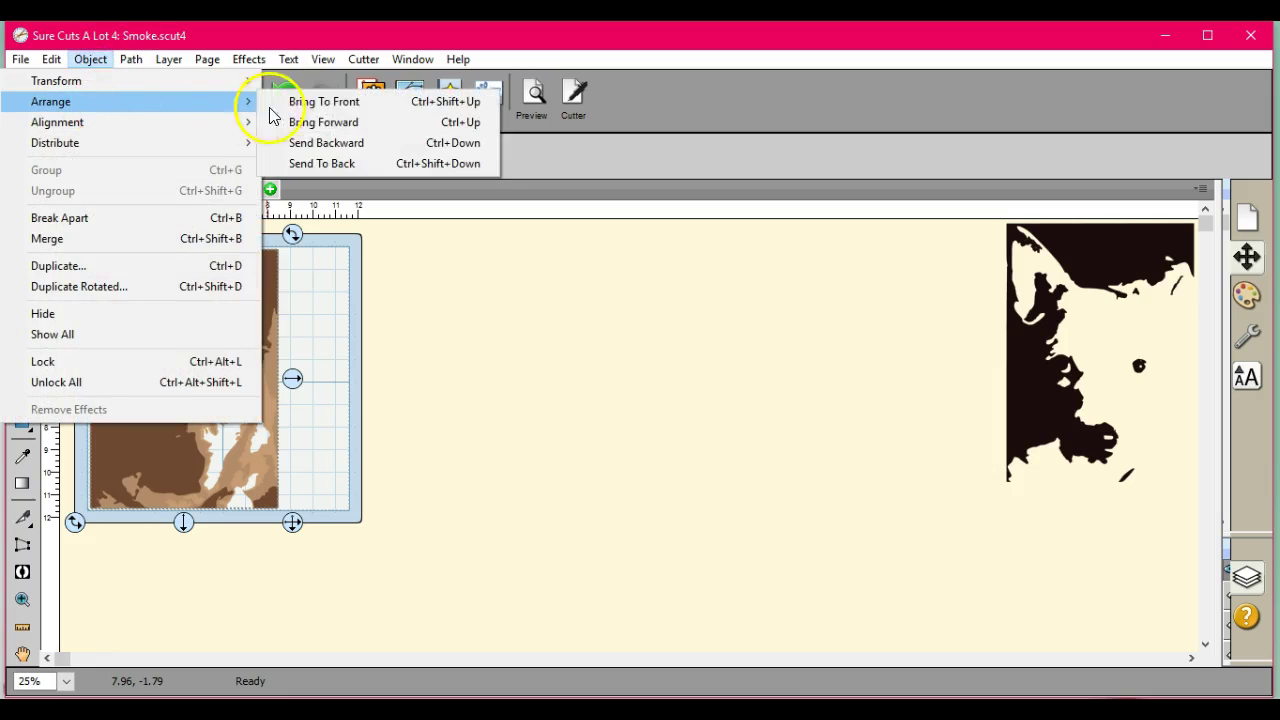
click(325, 103)
Place the darkest layer on top of the dog stack on the mat, bring it to the front, and clear the selection
click(1036, 358)
drag(1036, 358, 123, 381)
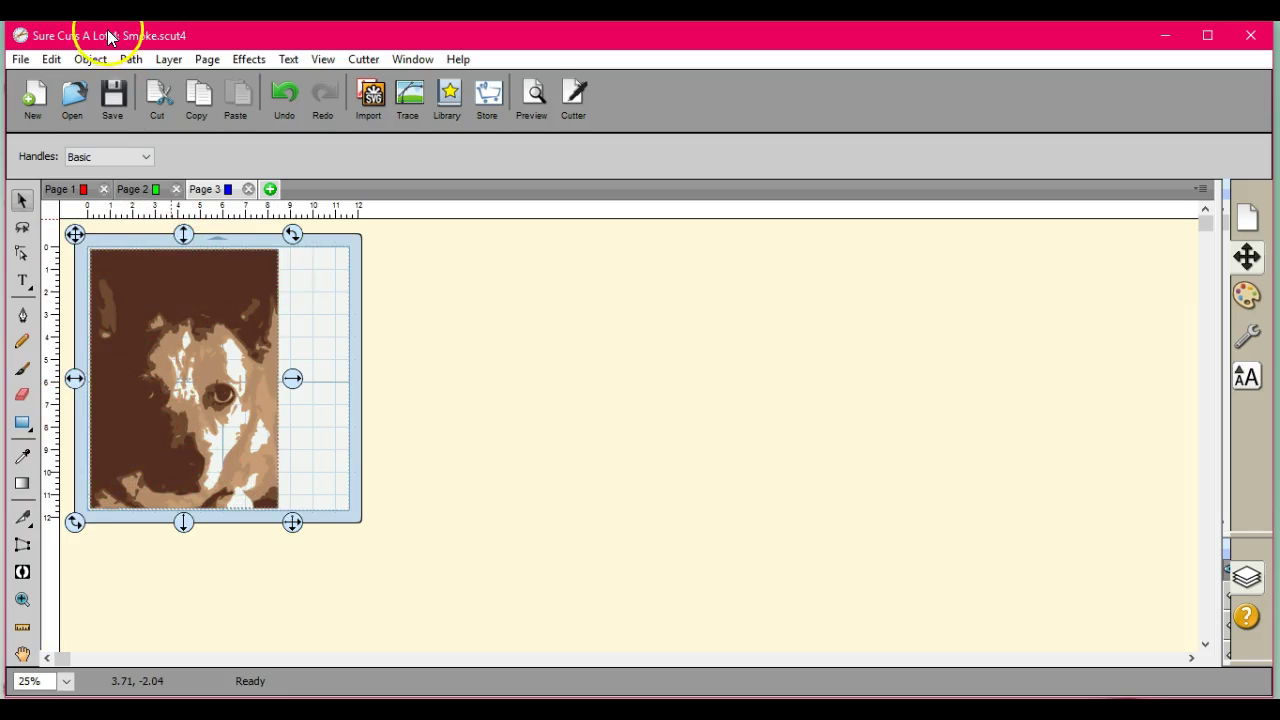
click(90, 59)
mouse_move(109, 103)
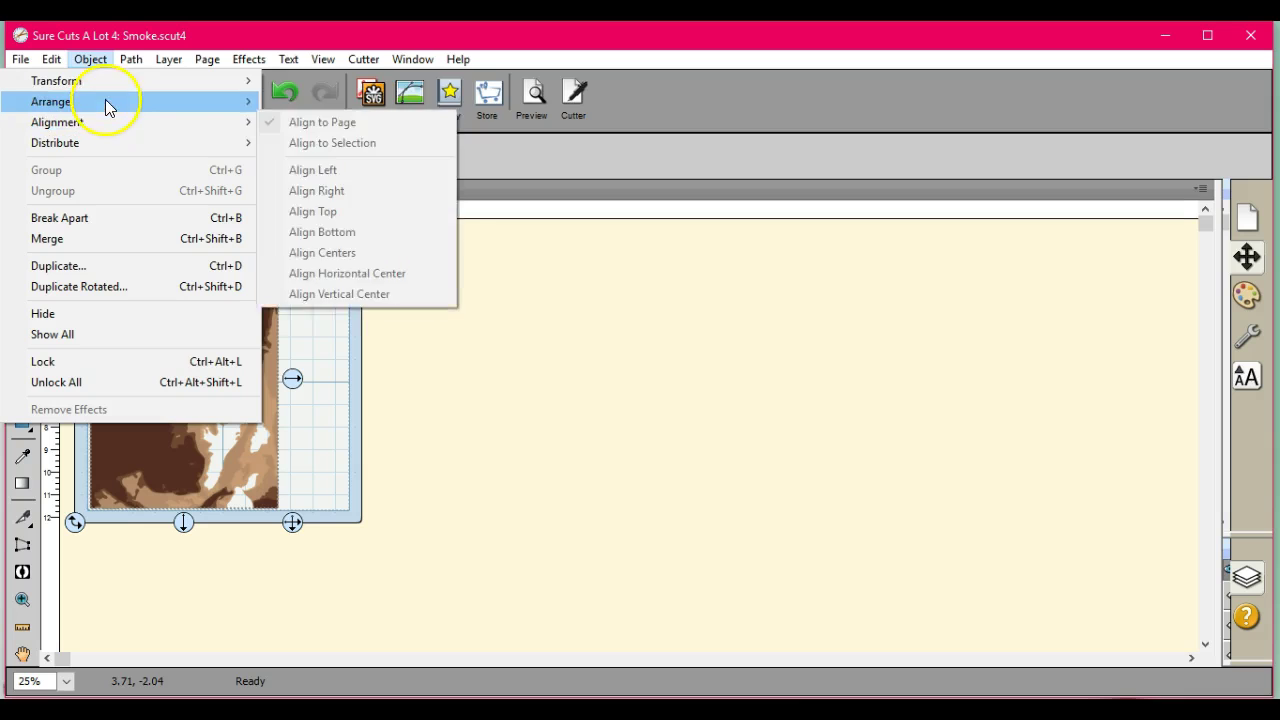
click(326, 101)
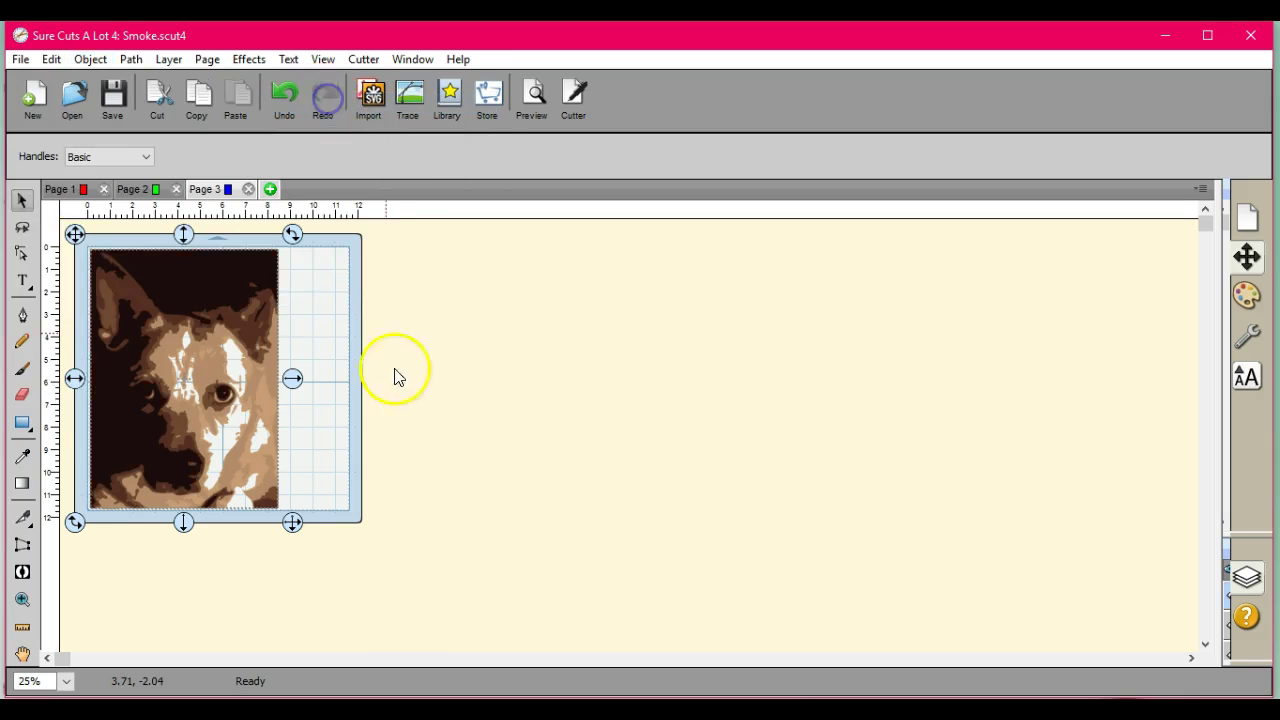
click(398, 398)
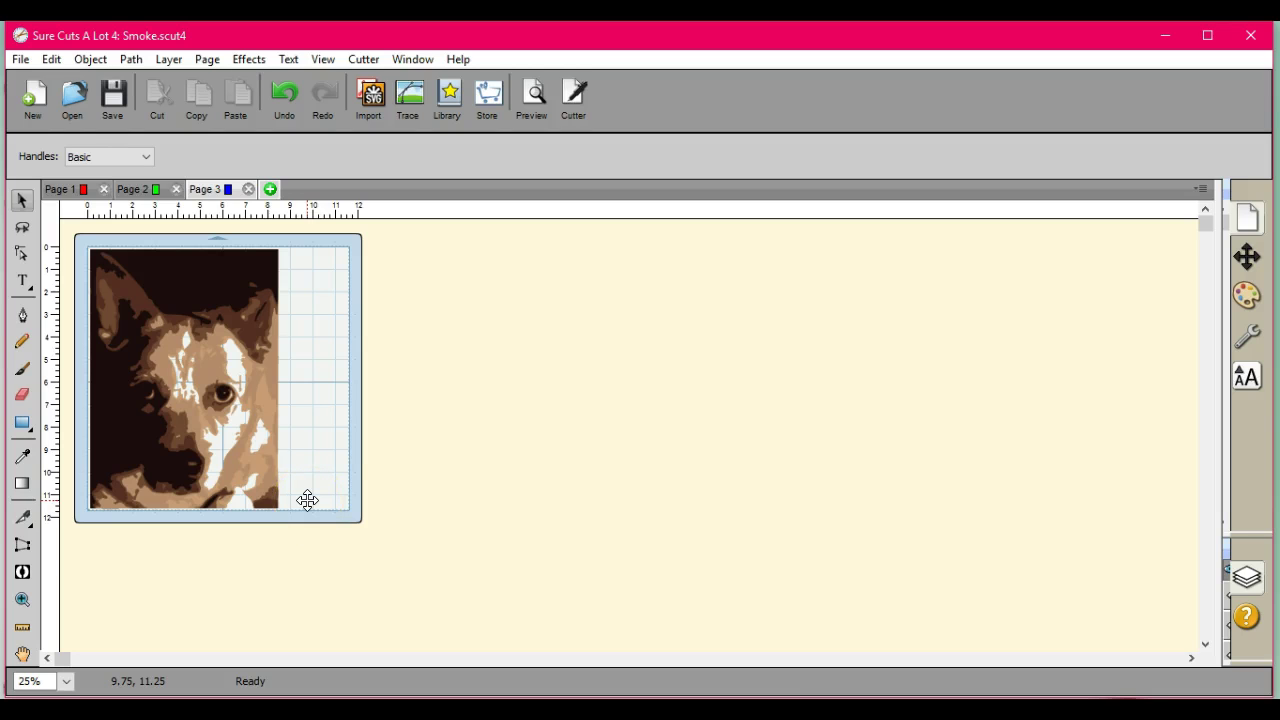
Pull the two darkest layers off the stack and set them side by side well to the right of the mat
drag(191, 266, 1114, 246)
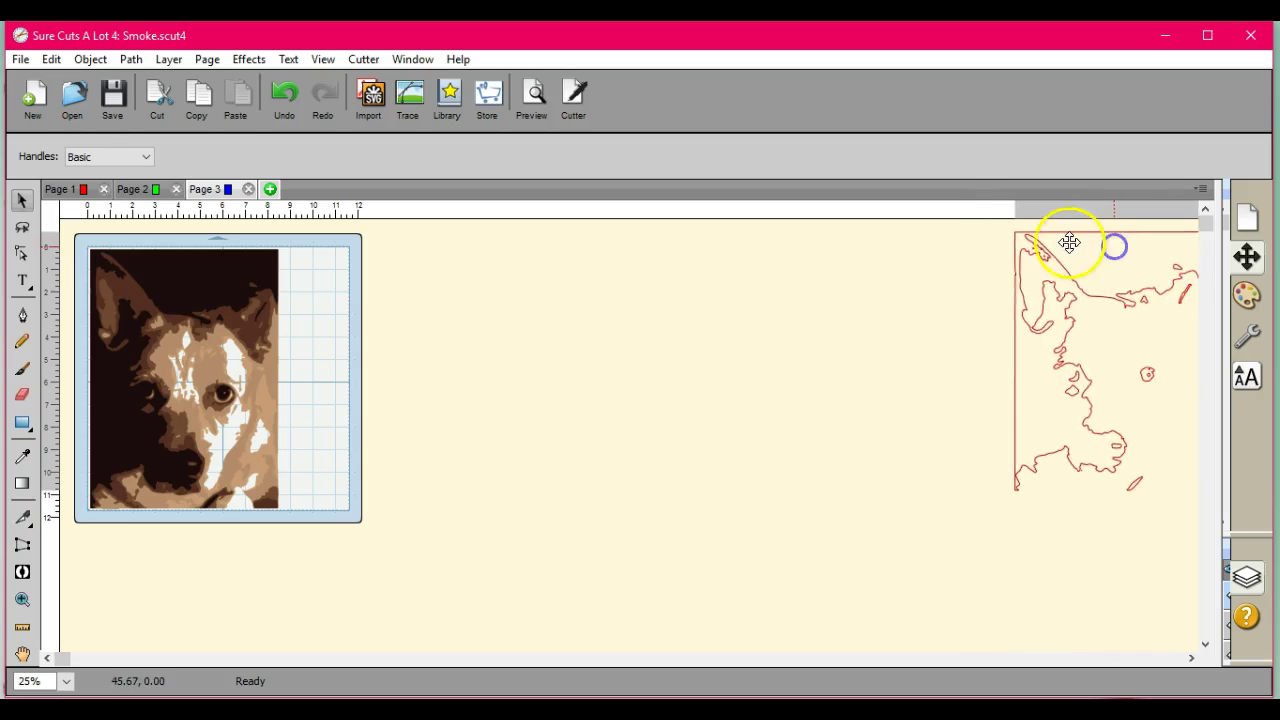
click(1059, 277)
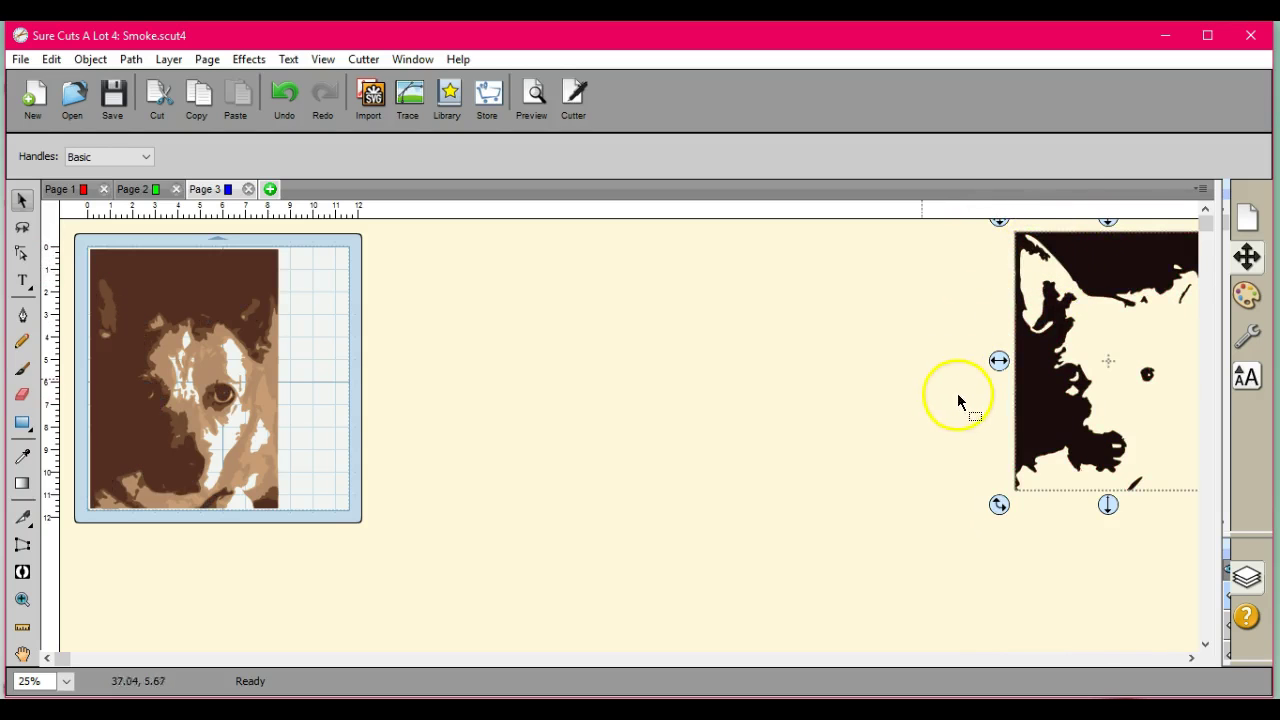
mouse_move(165, 278)
mouse_down()
mouse_move(769, 303)
mouse_move(906, 271)
mouse_move(888, 266)
mouse_move(1028, 257)
mouse_move(1035, 245)
mouse_up()
Paint over the gap at the darkest layer's ear tip with a 0.100 in brush and union the strokes with that layer
click(22, 368)
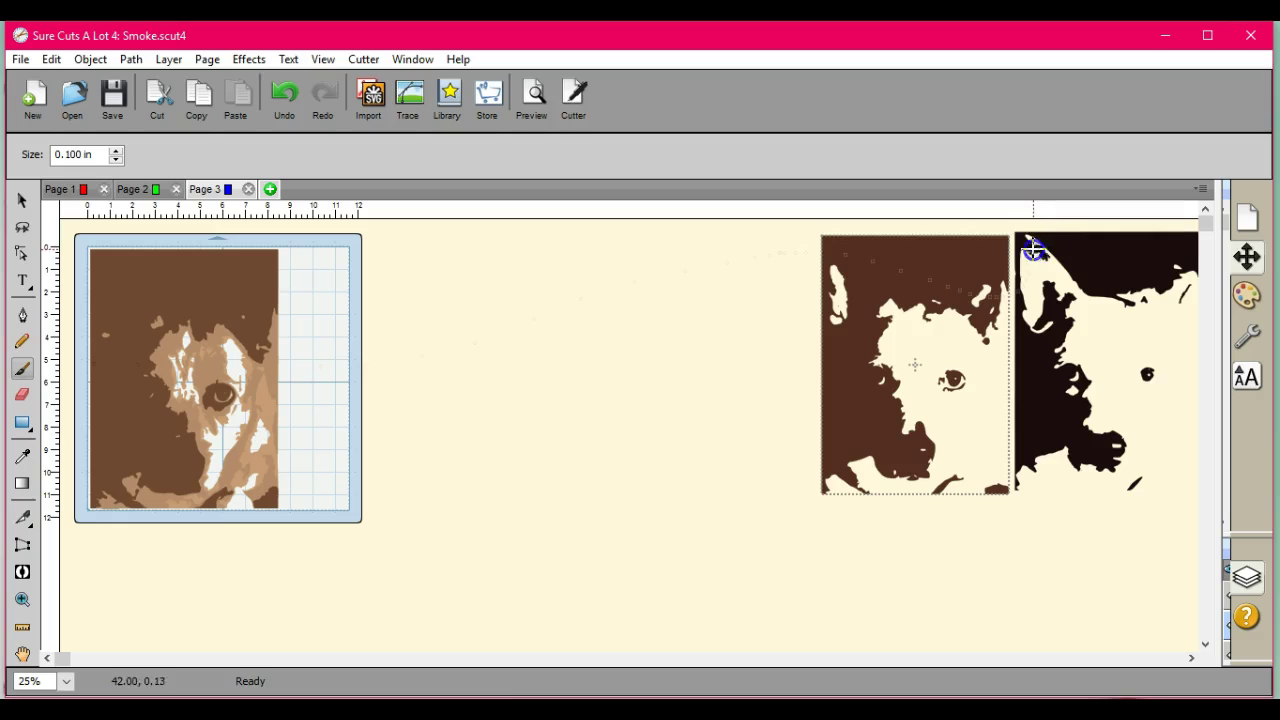
drag(1043, 256, 1043, 256)
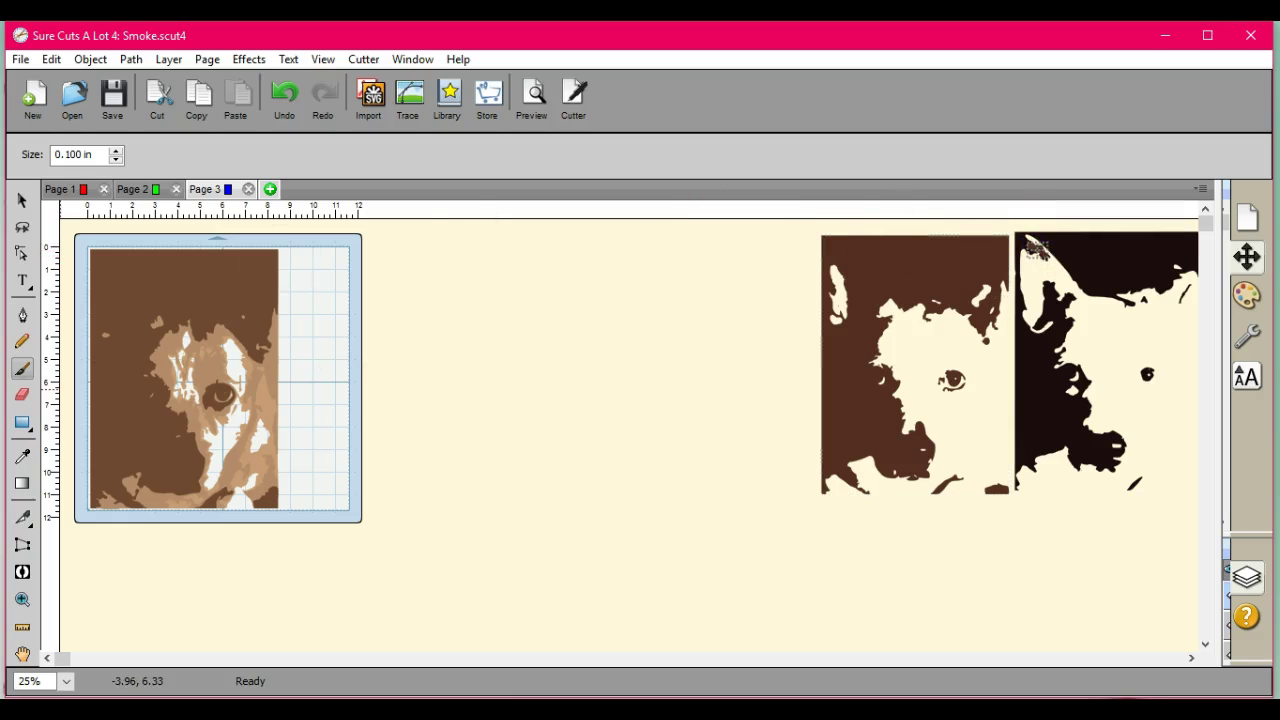
click(18, 202)
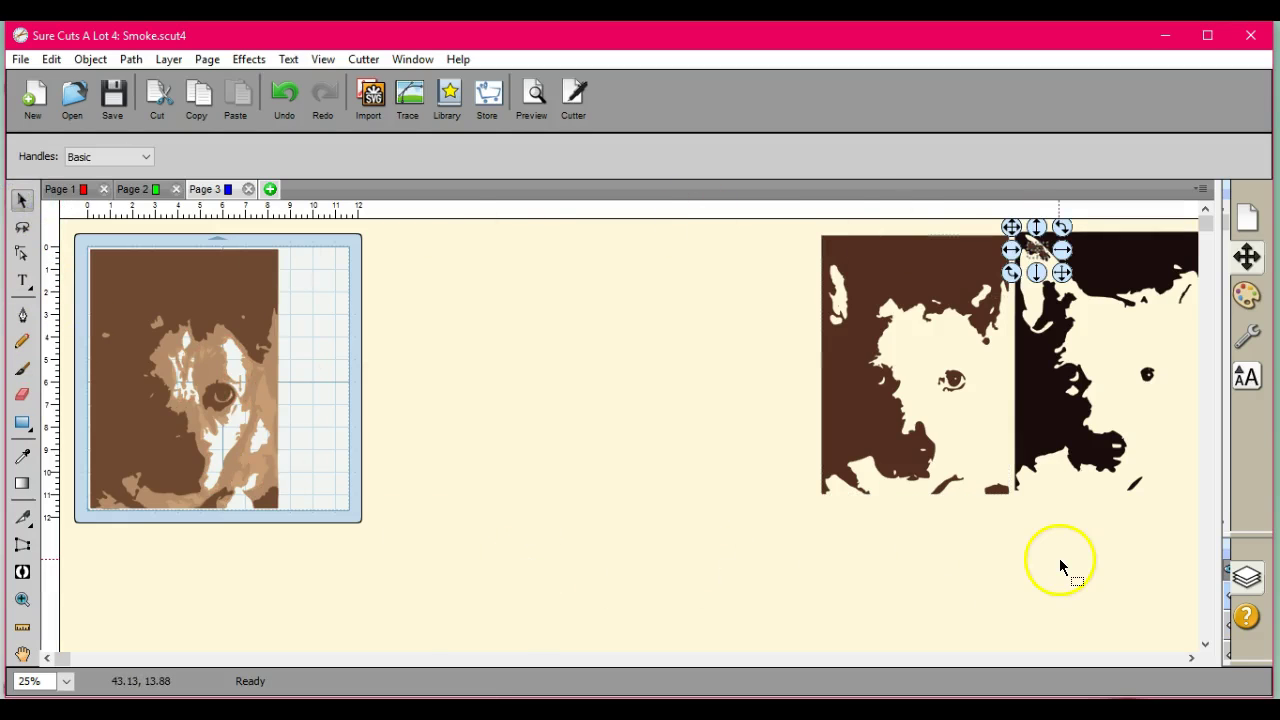
mouse_move(1045, 548)
mouse_down()
mouse_move(1030, 103)
mouse_move(1102, 89)
mouse_move(951, 229)
mouse_up()
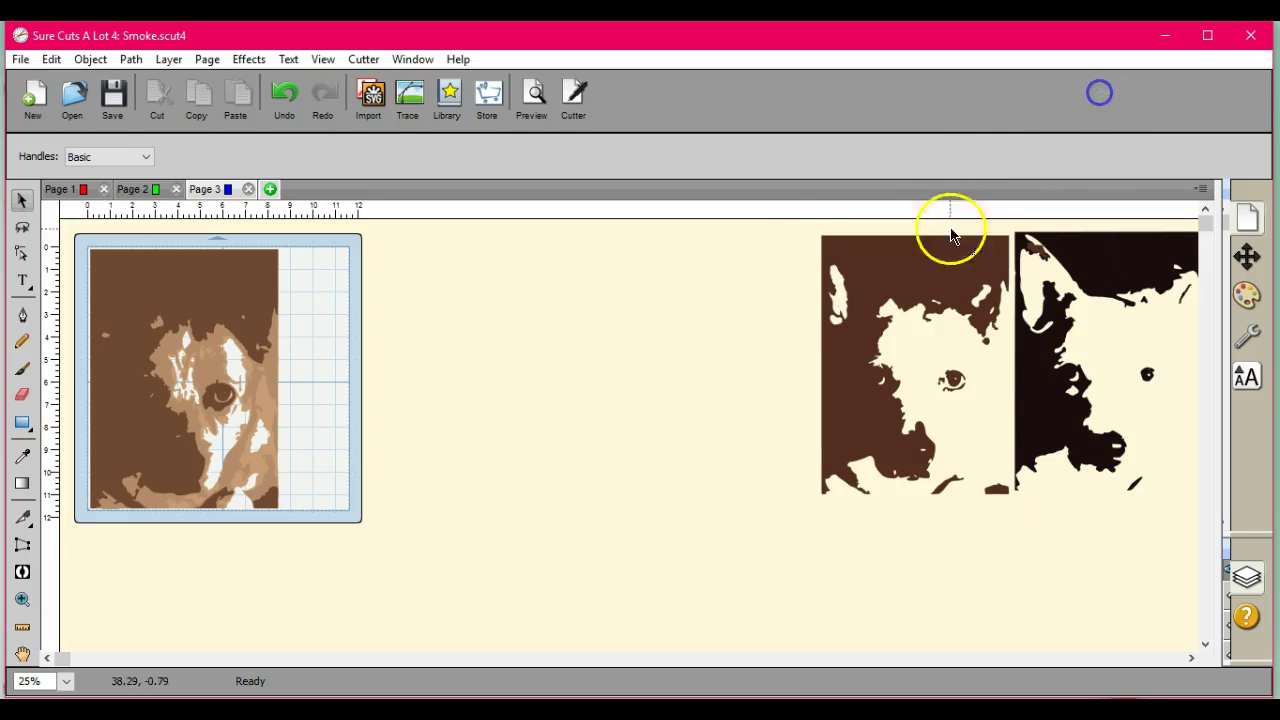
drag(966, 640, 1205, 162)
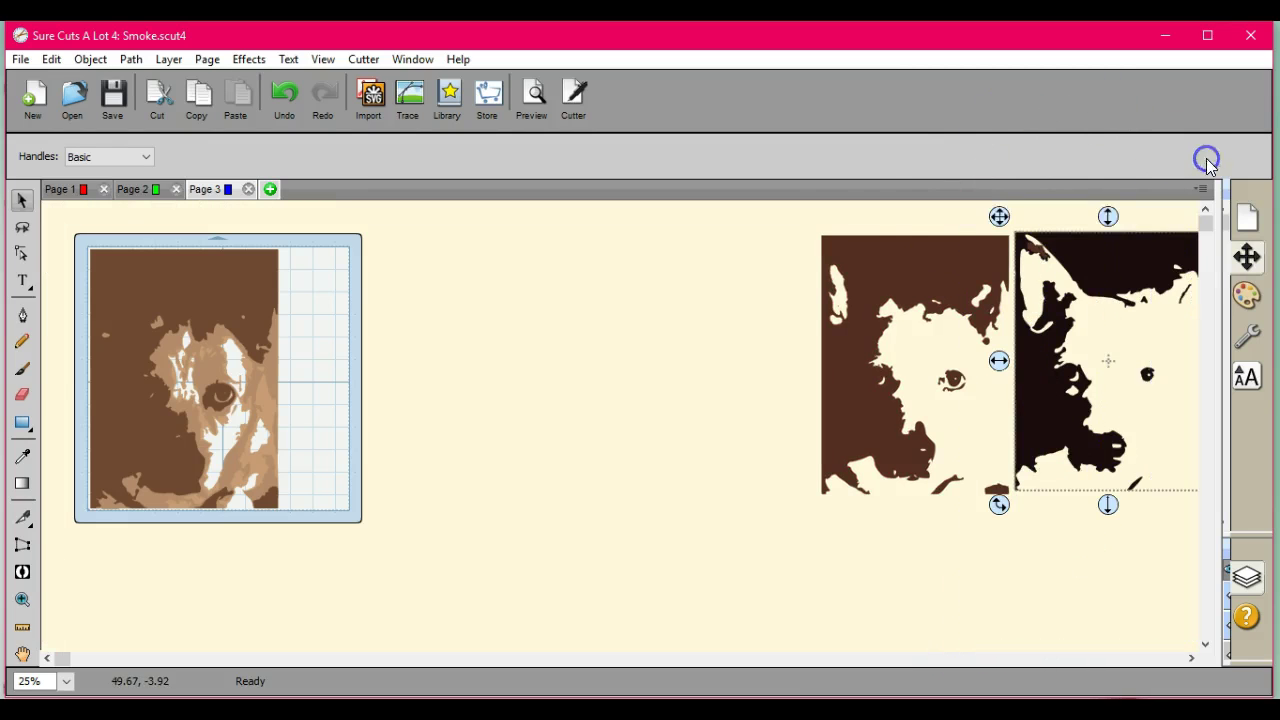
click(133, 60)
click(123, 82)
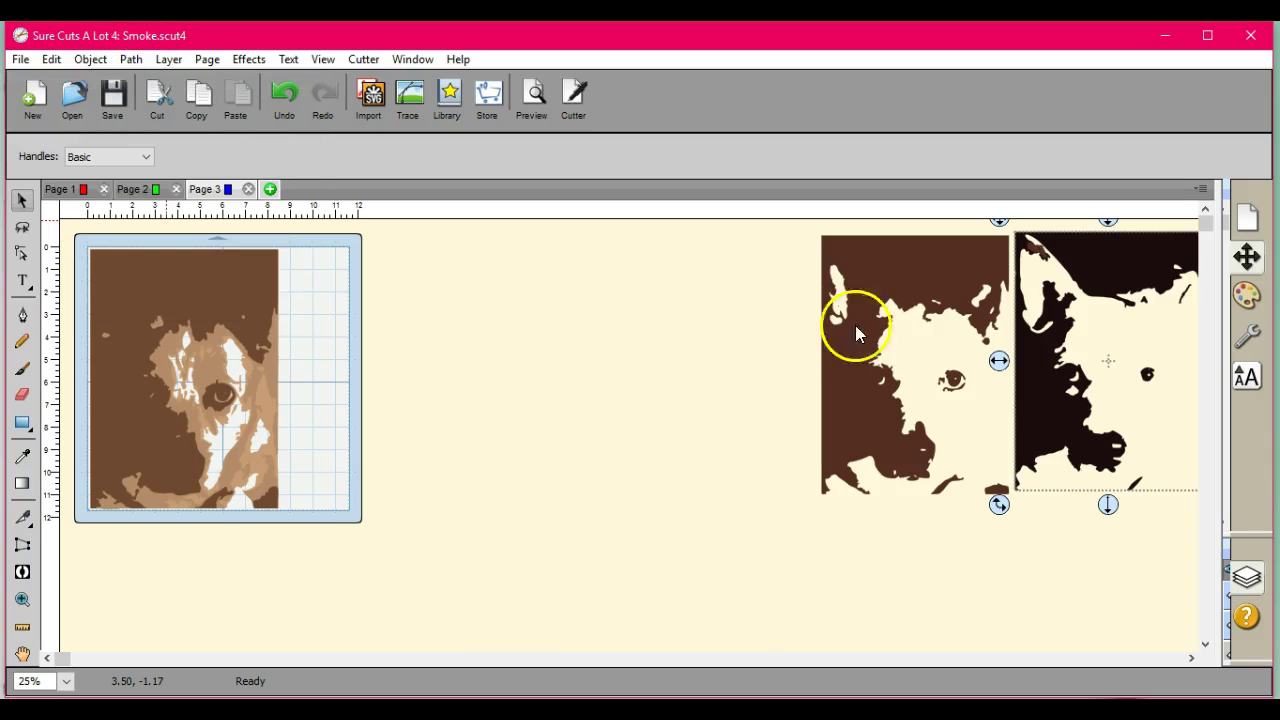
With the darkest layer selected first, brush the ear tip again at 0.100 in and union the strokes with the layer
click(1048, 395)
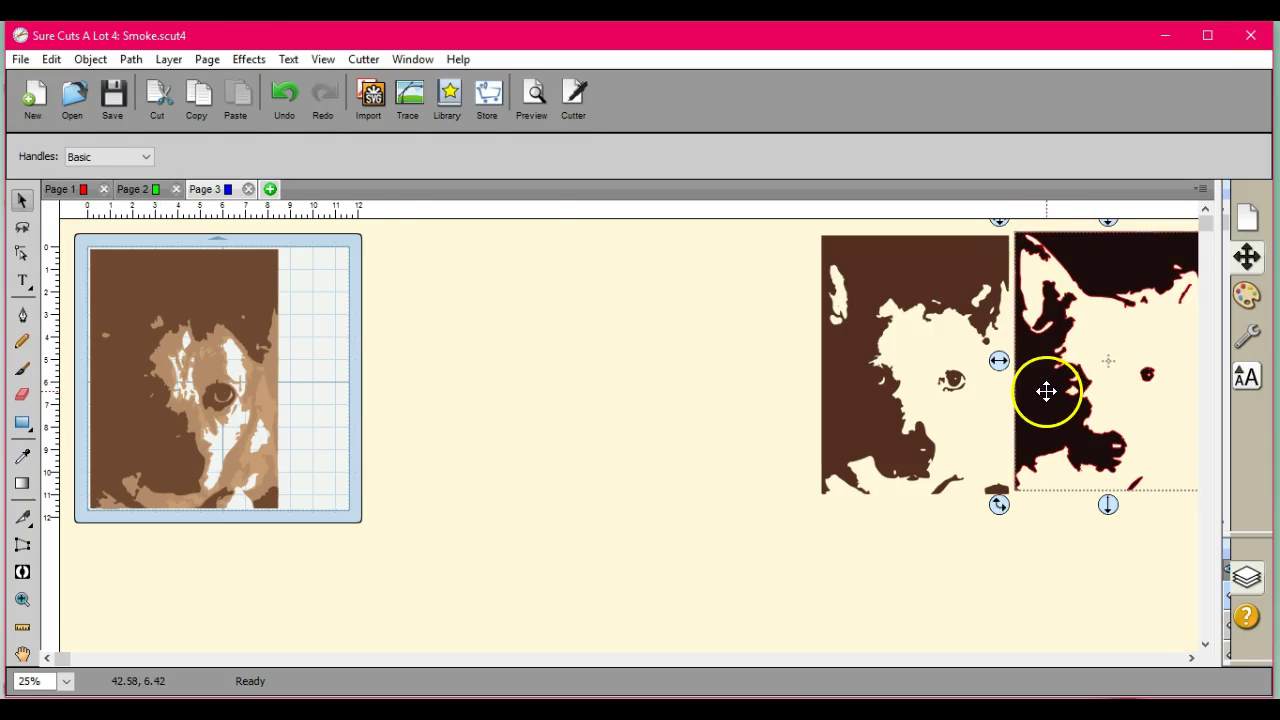
click(22, 369)
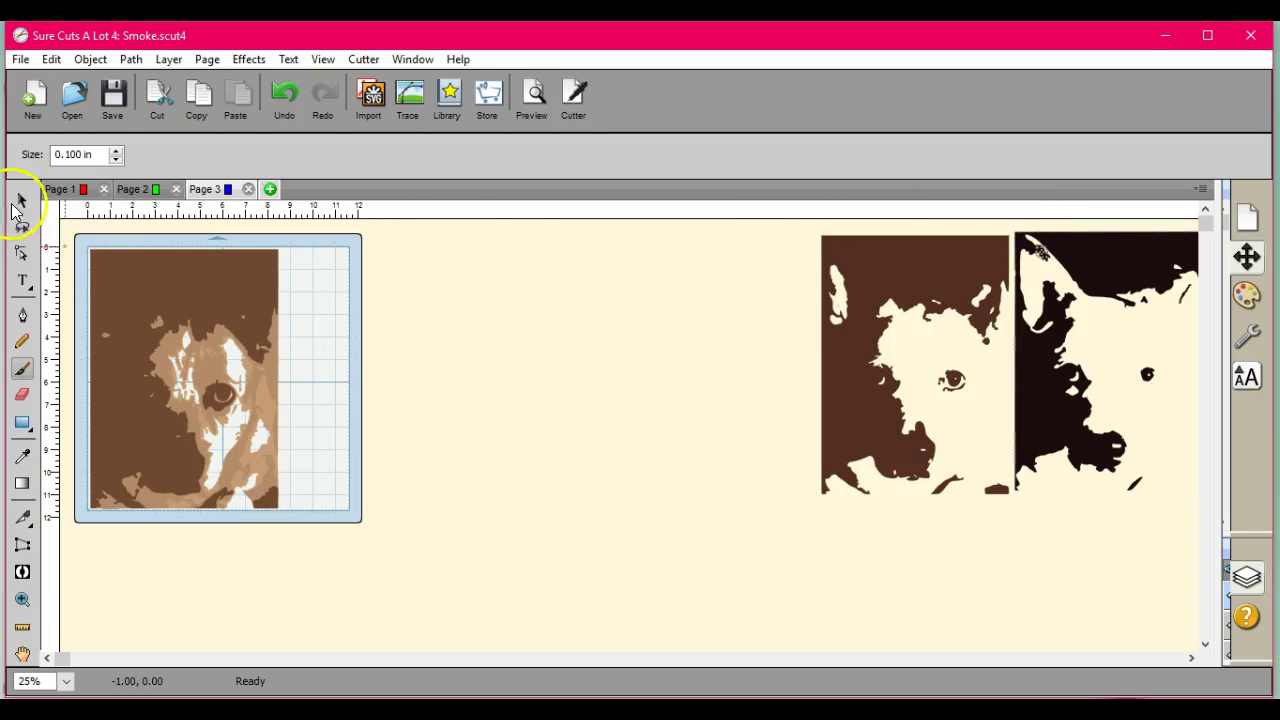
click(16, 203)
drag(1014, 529, 1273, 207)
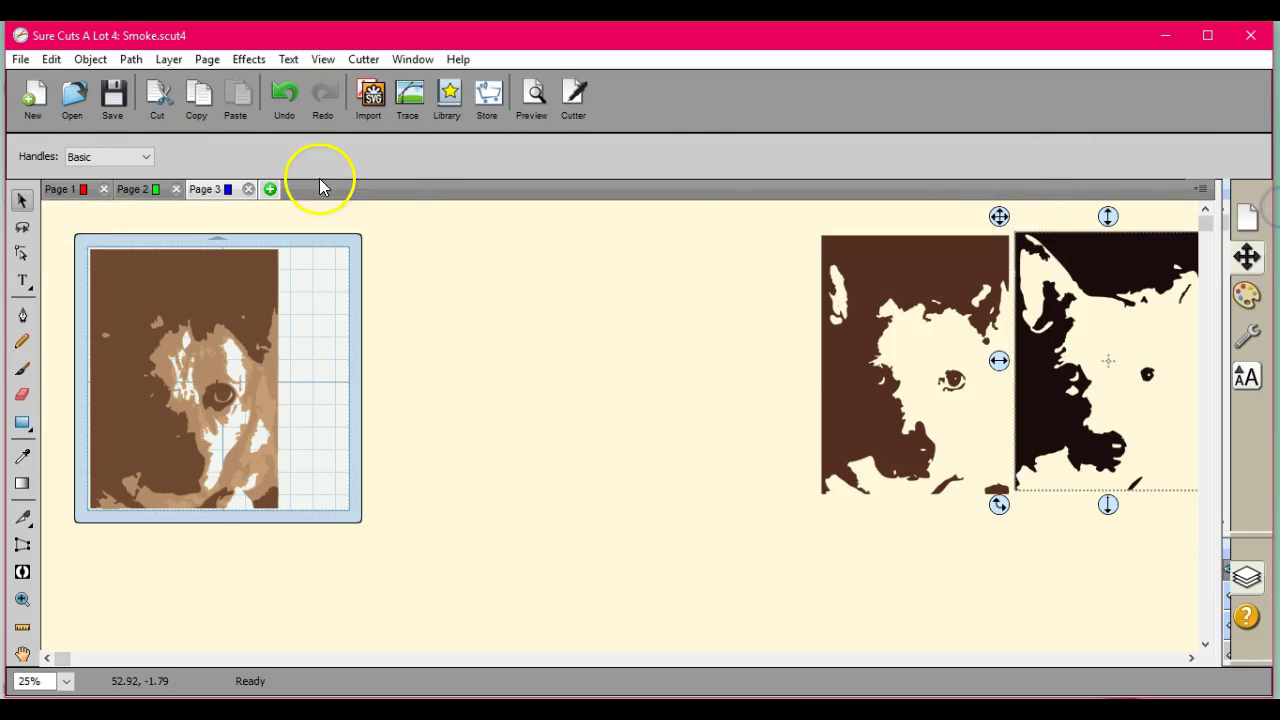
click(131, 59)
click(123, 80)
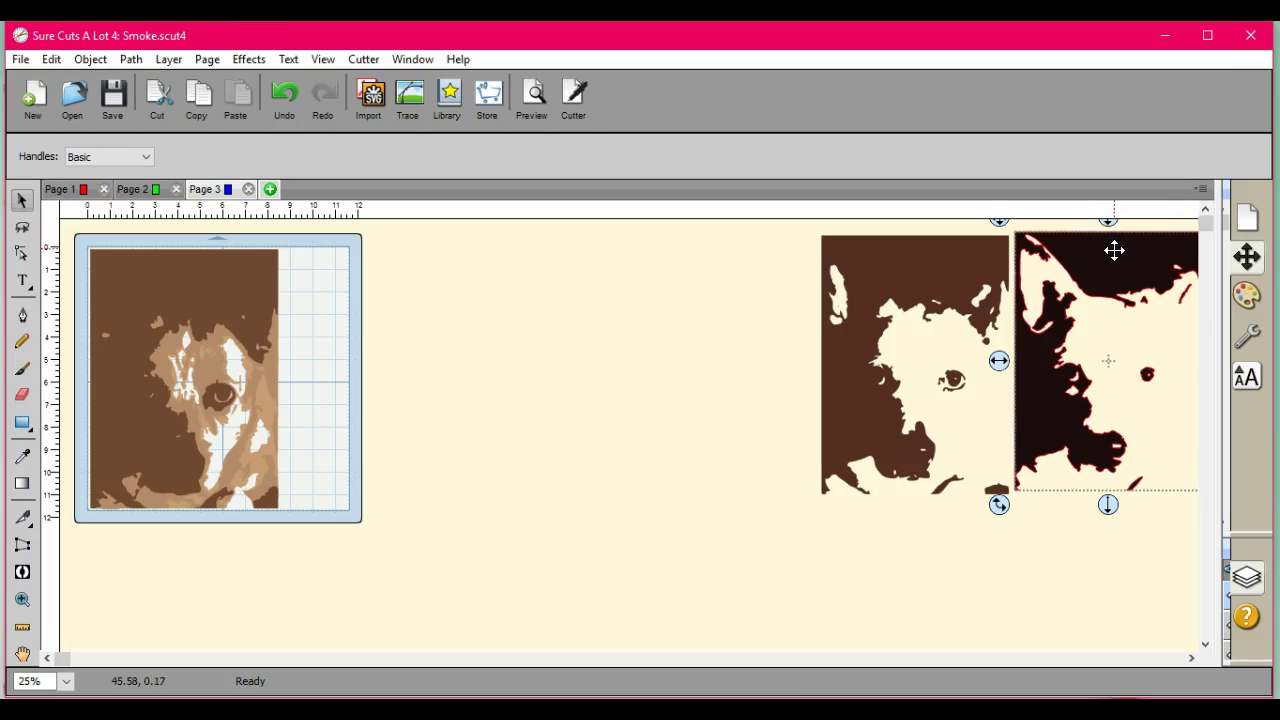
Spread the remaining stacked layers out in a row between the mat and the two darkest layers
drag(1037, 252, 542, 289)
drag(164, 274, 313, 264)
click(314, 451)
click(140, 294)
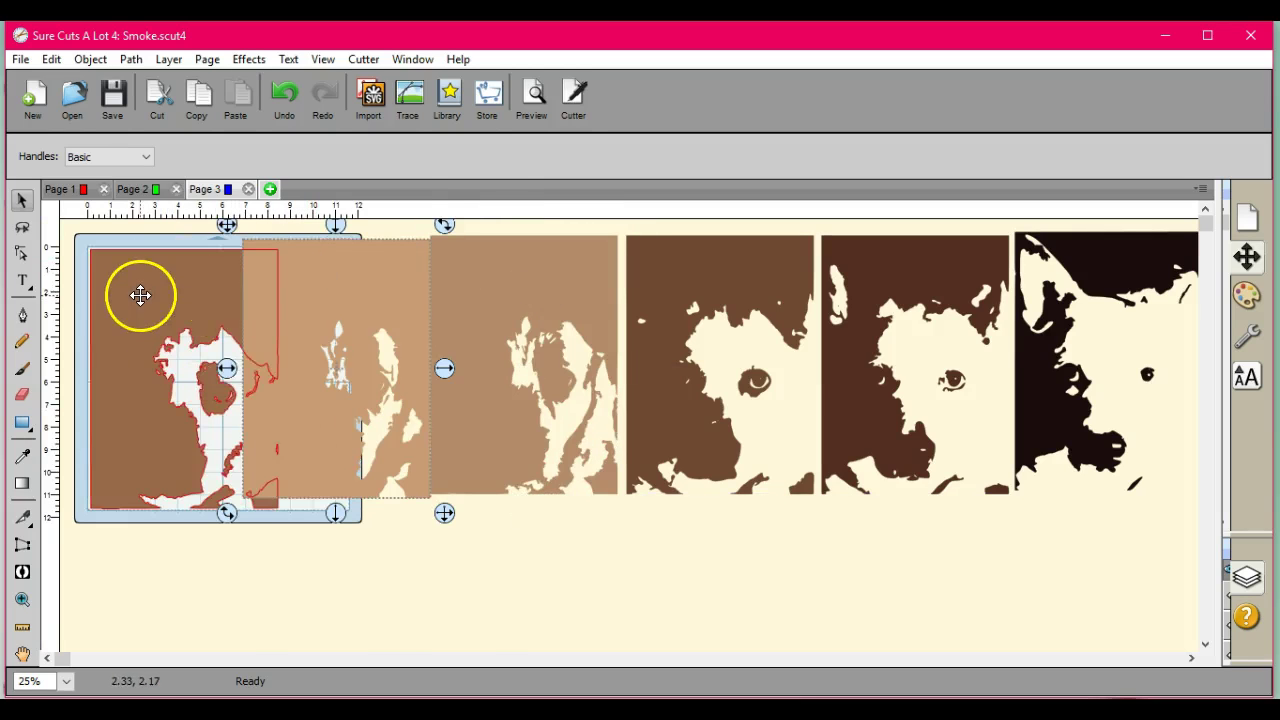
Move the medium-brown layer off the mat to the free area below it
drag(145, 305, 179, 464)
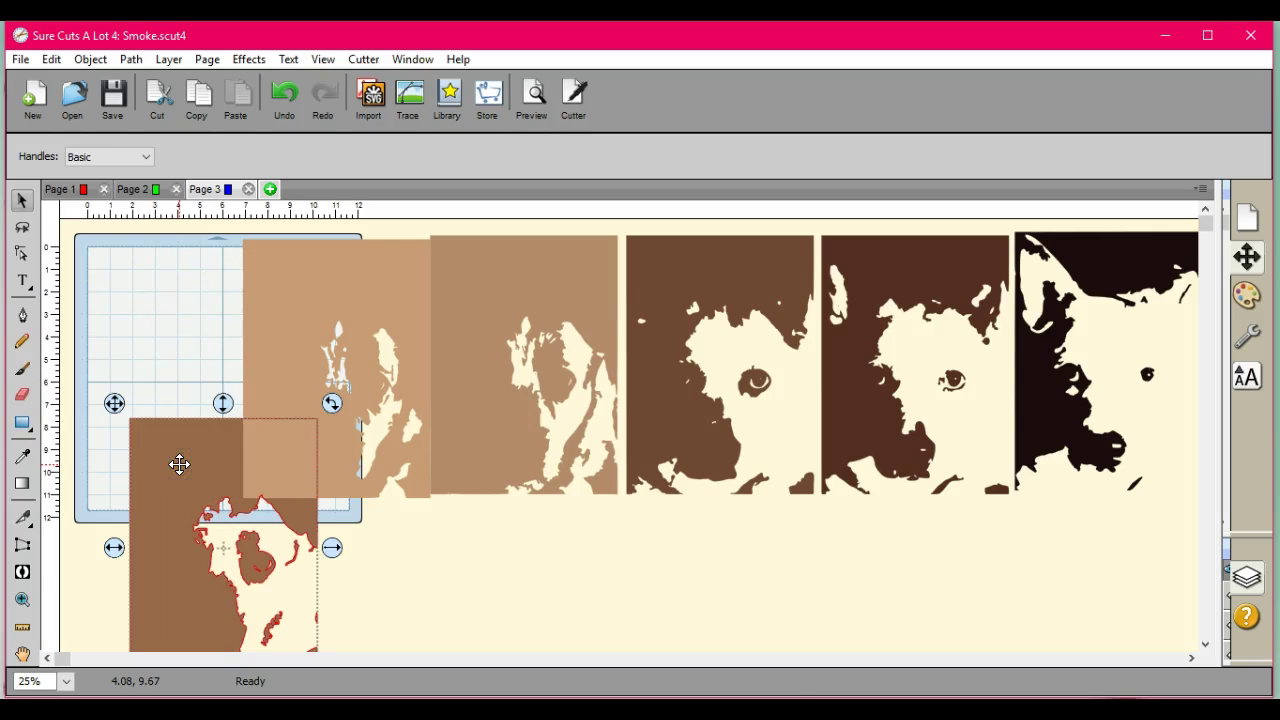
click(243, 500)
click(337, 512)
click(157, 442)
drag(157, 442, 359, 517)
Line up the three lightest layers from light to dark, starting with the lightest at the mat's upper-left corner
drag(300, 309, 145, 321)
click(449, 323)
drag(483, 329, 314, 346)
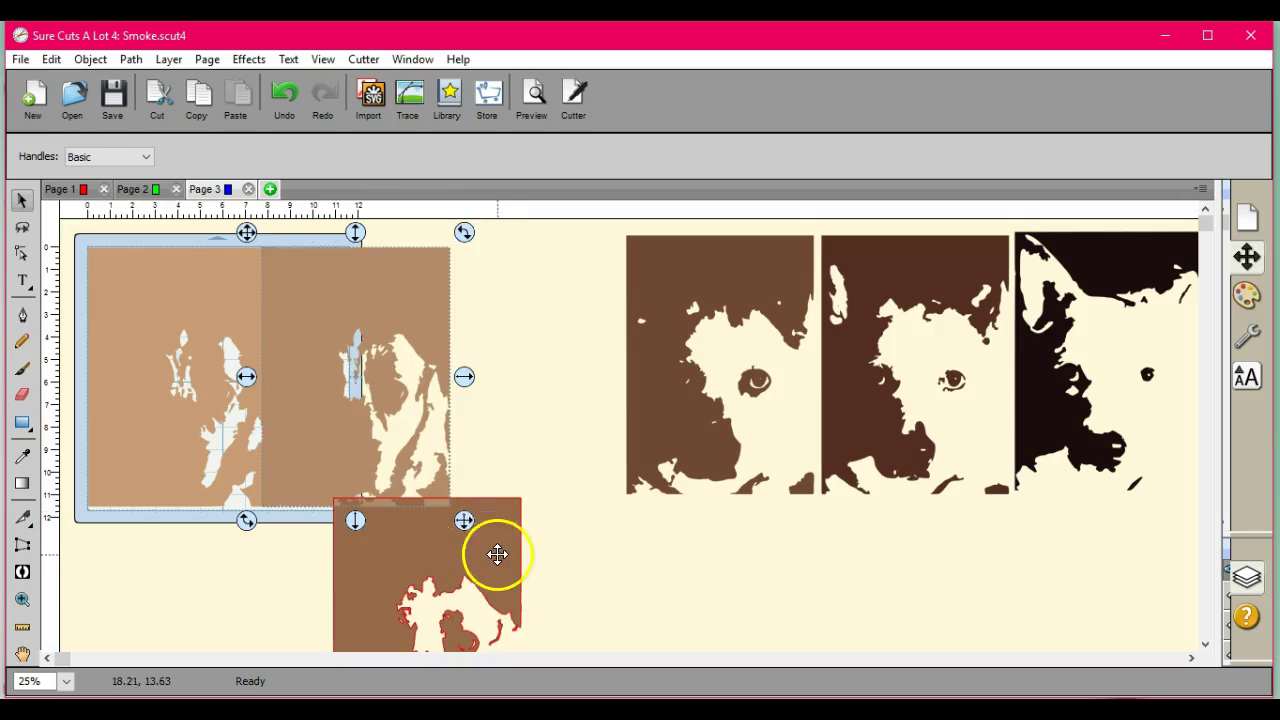
click(494, 548)
drag(494, 548, 594, 291)
click(599, 446)
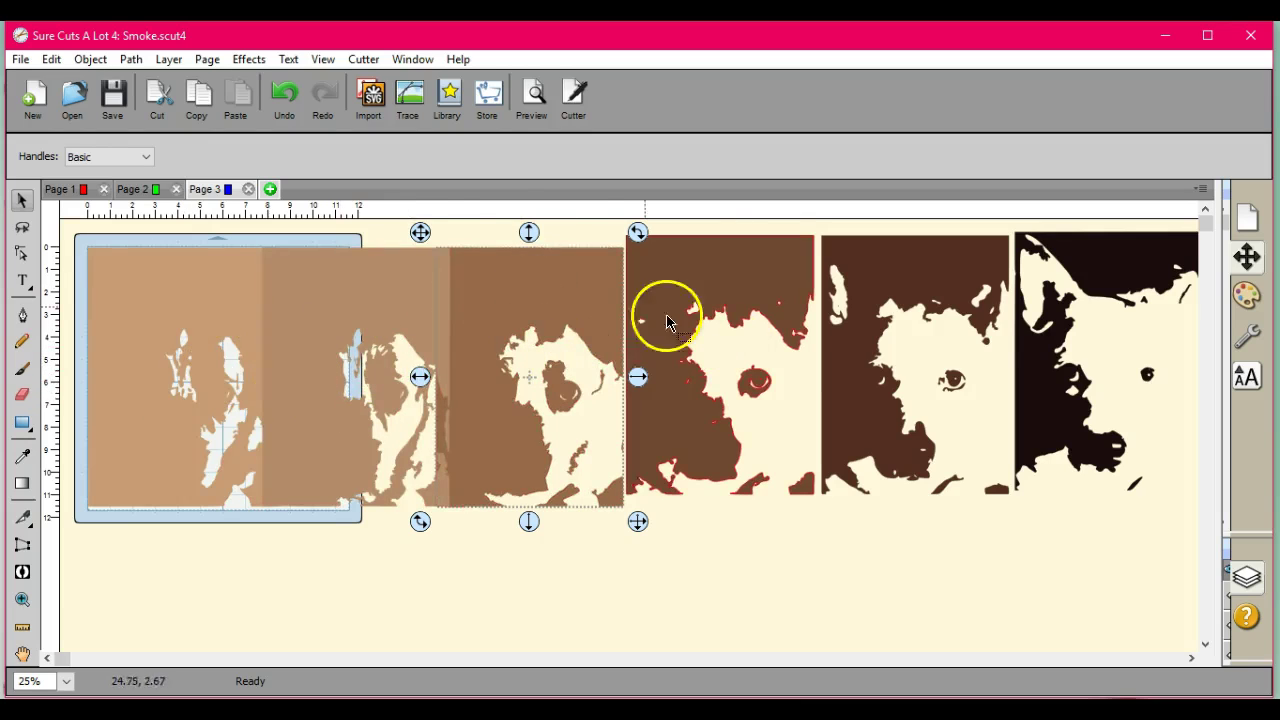
Add six new pages, Page 4 through Page 9, with their default names and colours
click(270, 190)
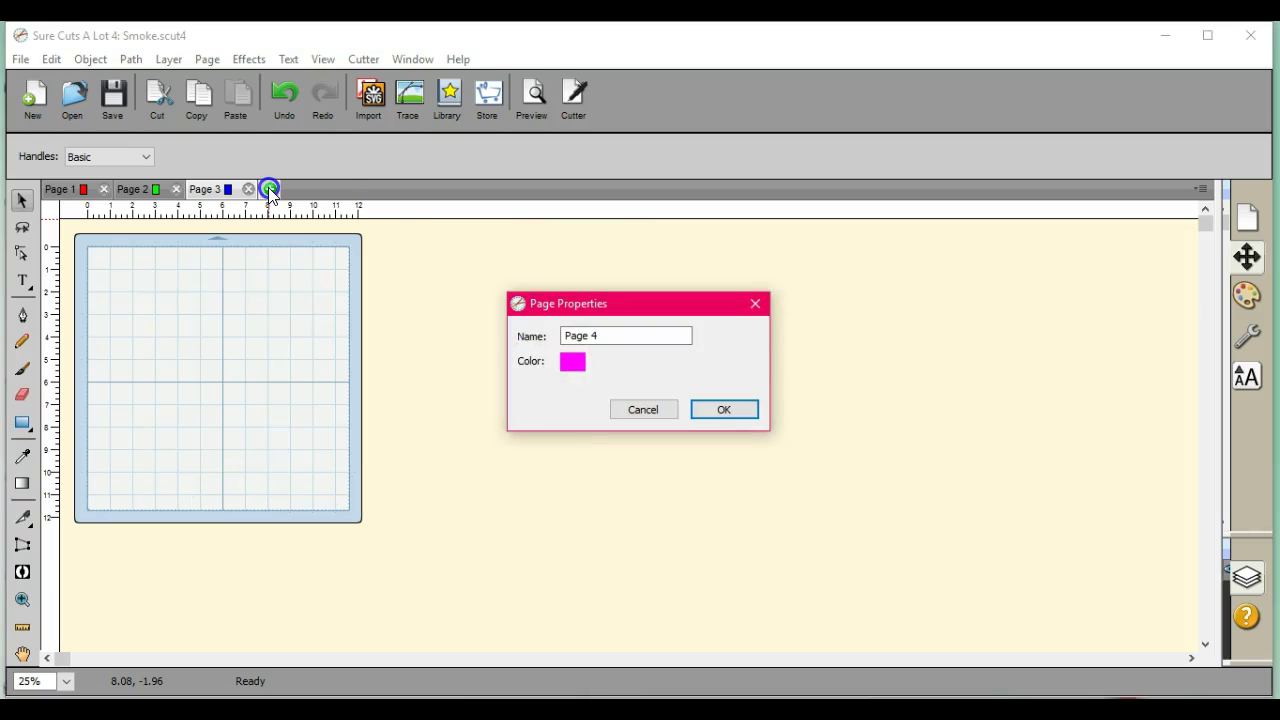
key(Return)
click(347, 190)
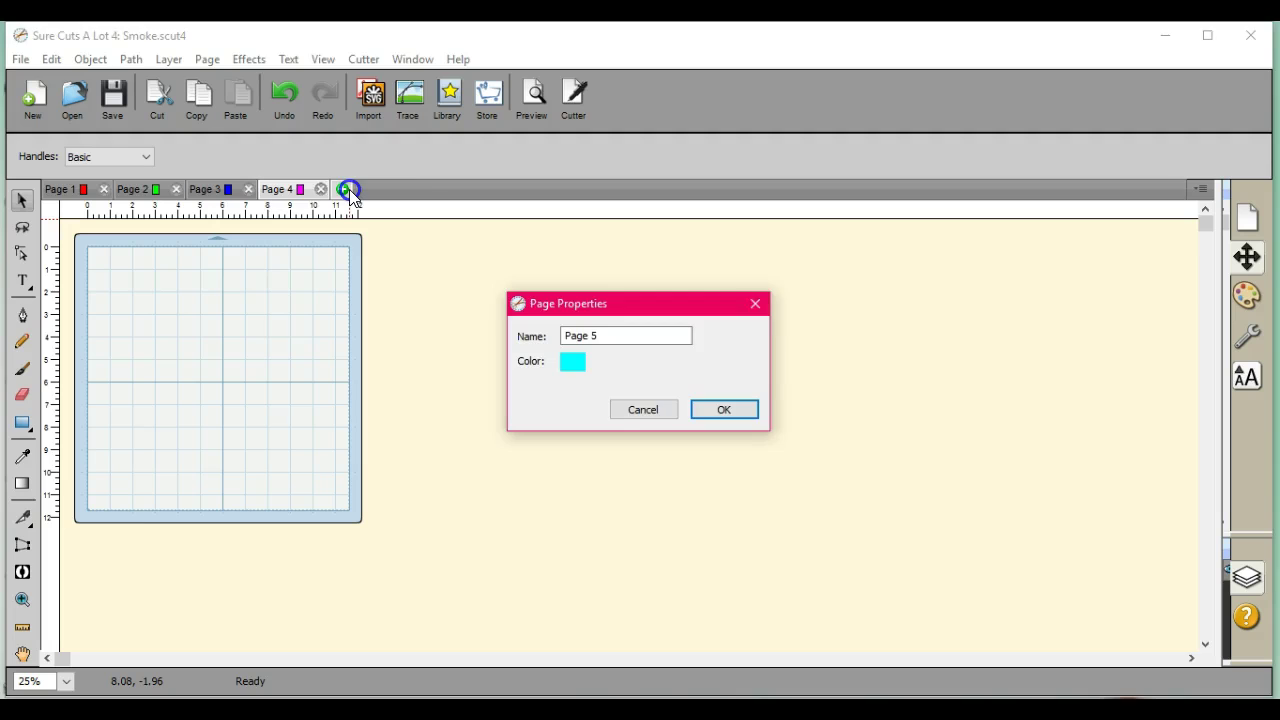
key(Return)
click(417, 190)
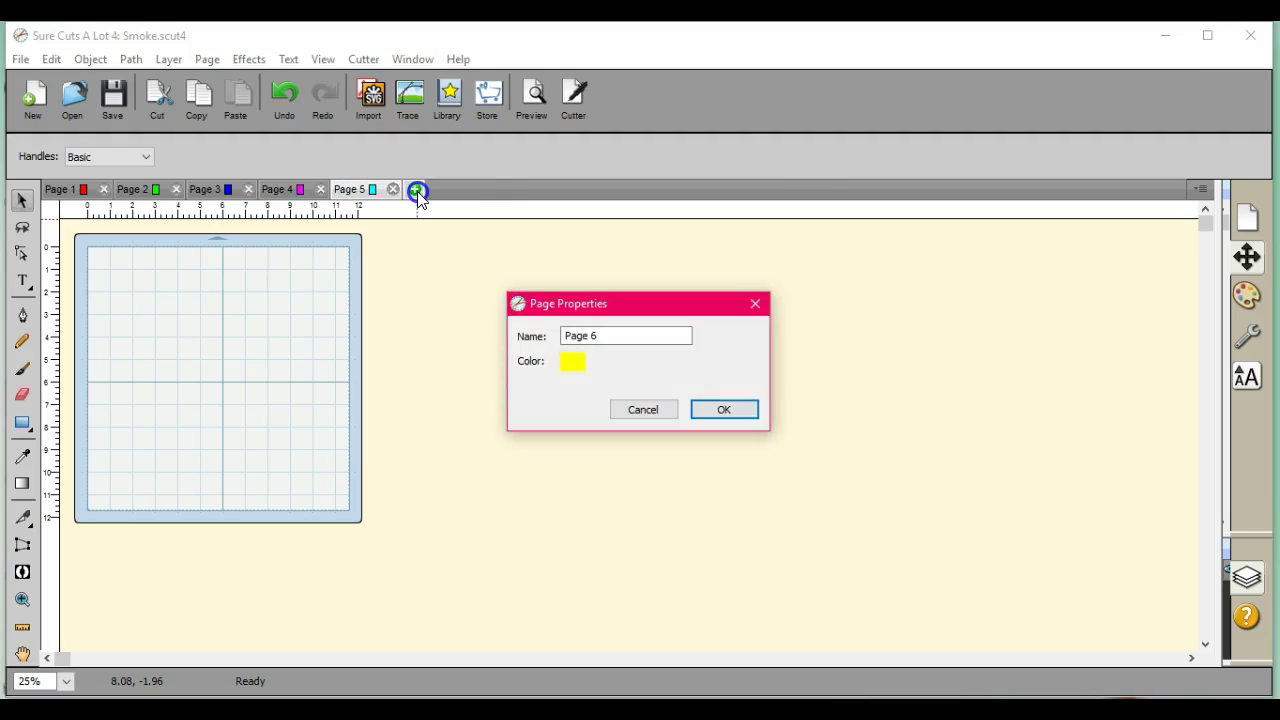
key(Return)
click(486, 190)
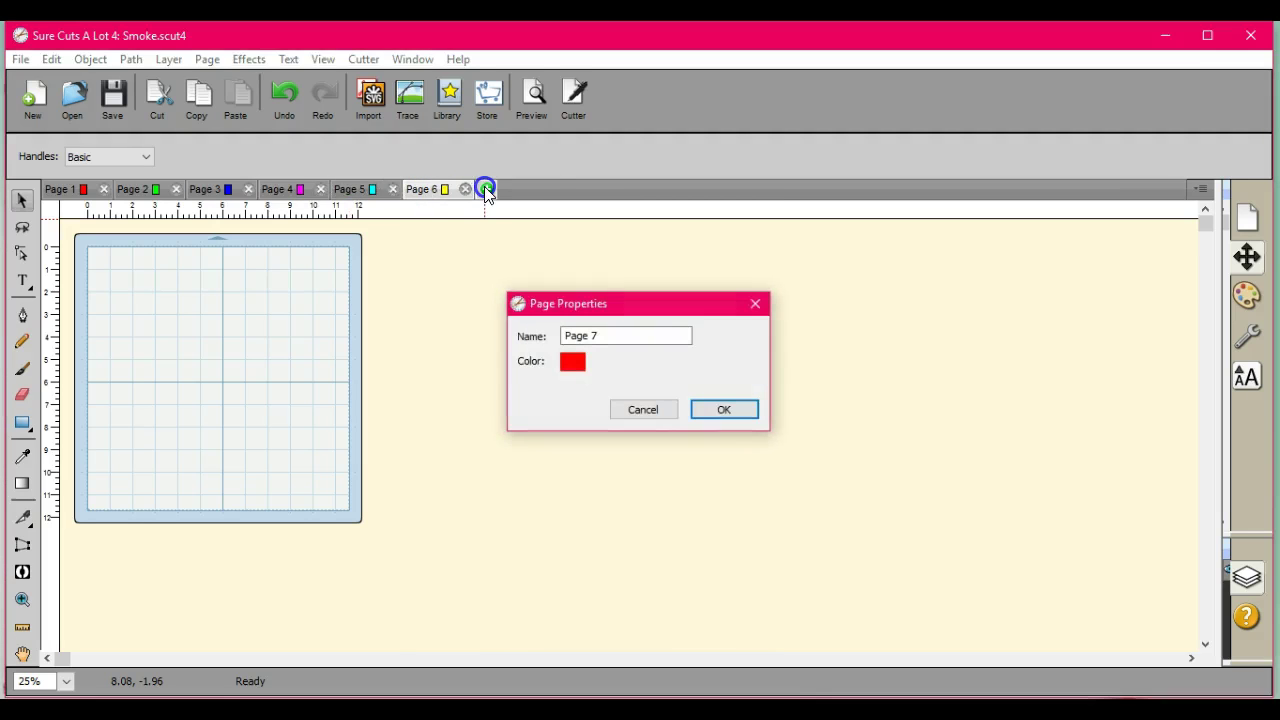
key(Return)
click(558, 190)
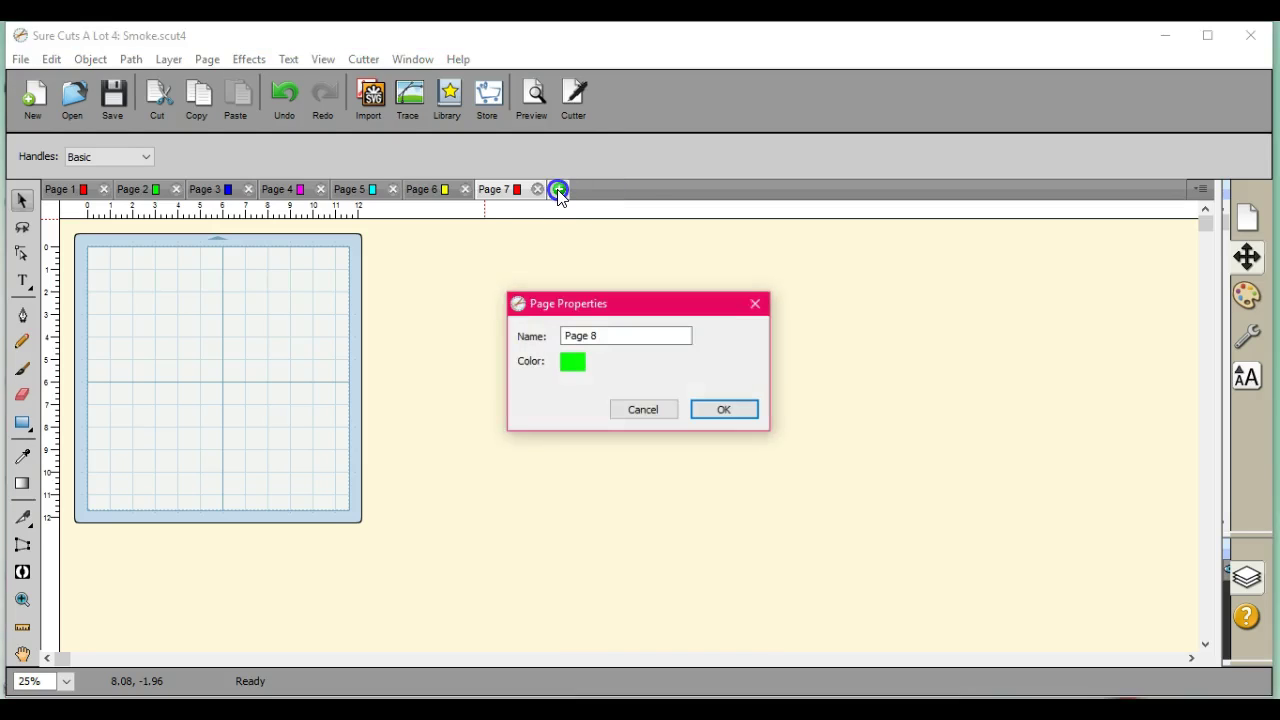
key(Return)
click(630, 190)
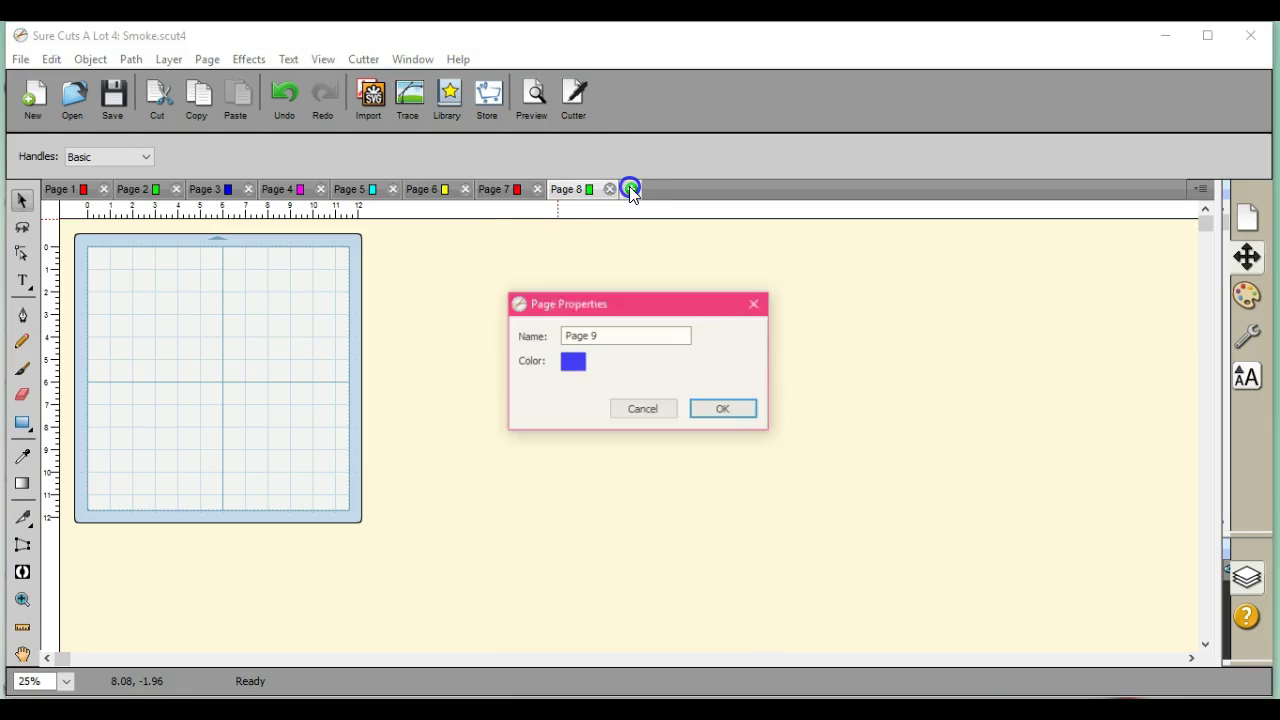
key(Return)
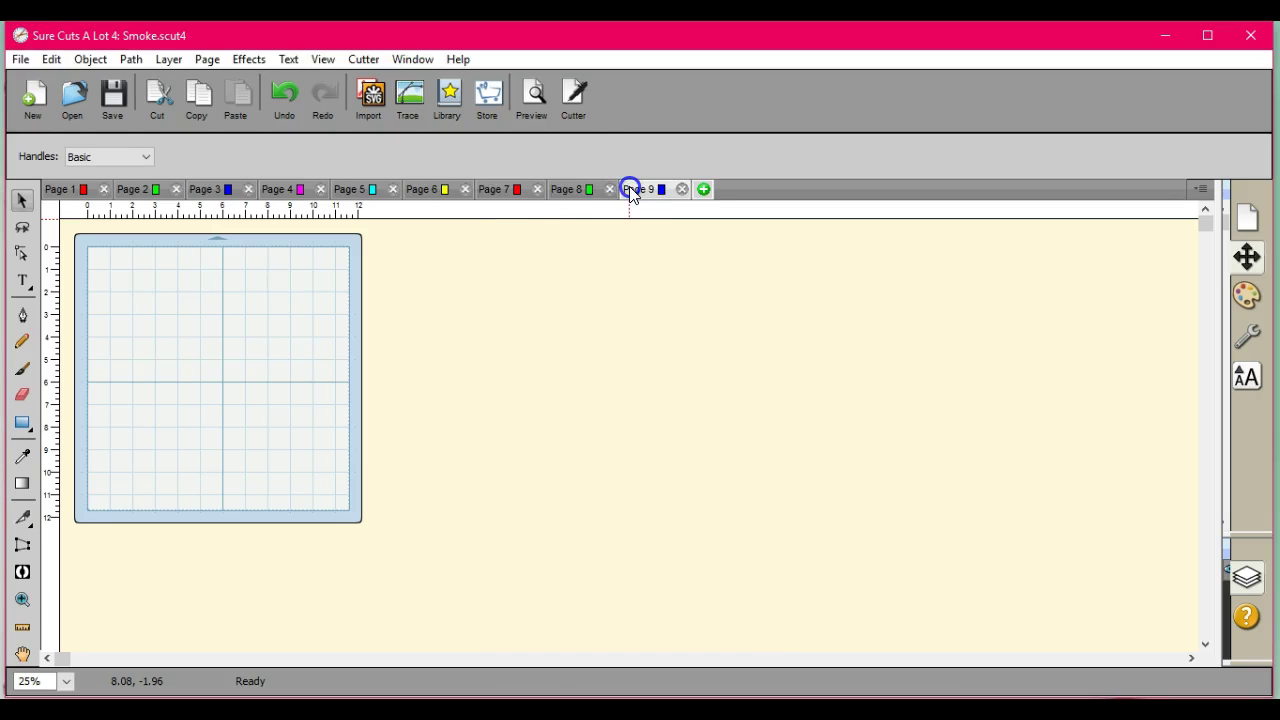
Send the darkest, near-black layer from Page 3 to Page 9
click(215, 191)
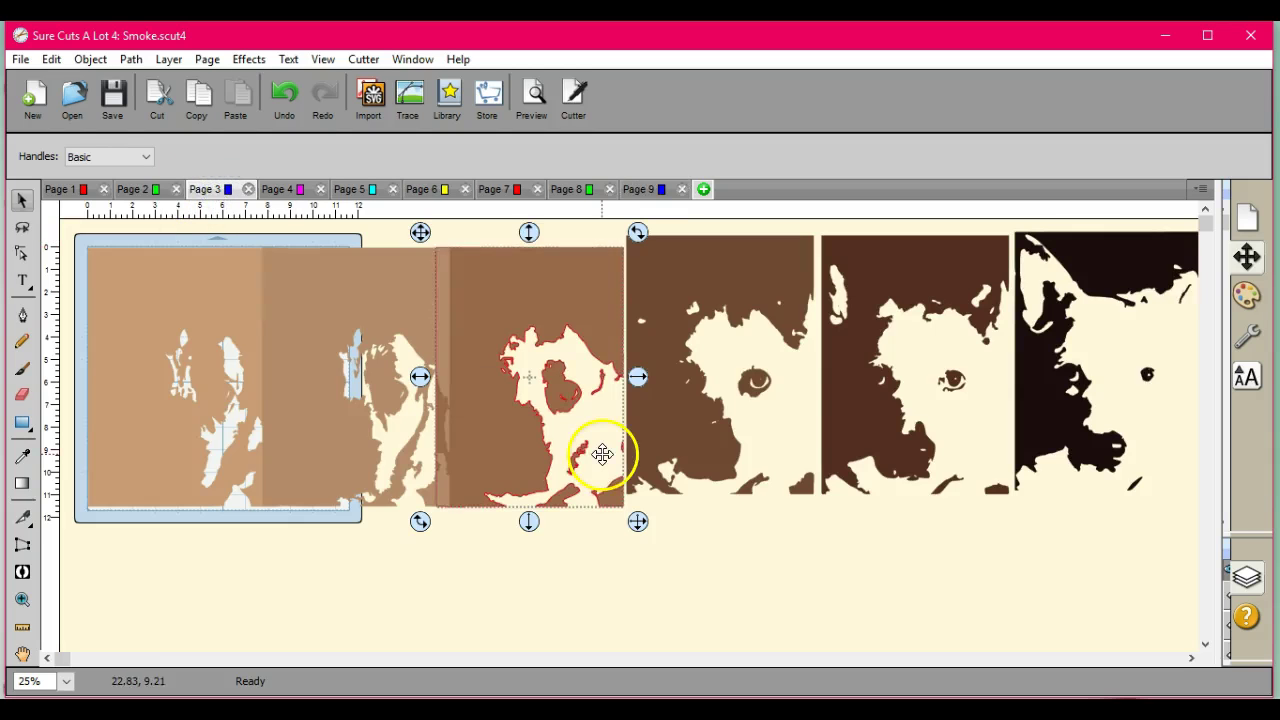
click(1057, 405)
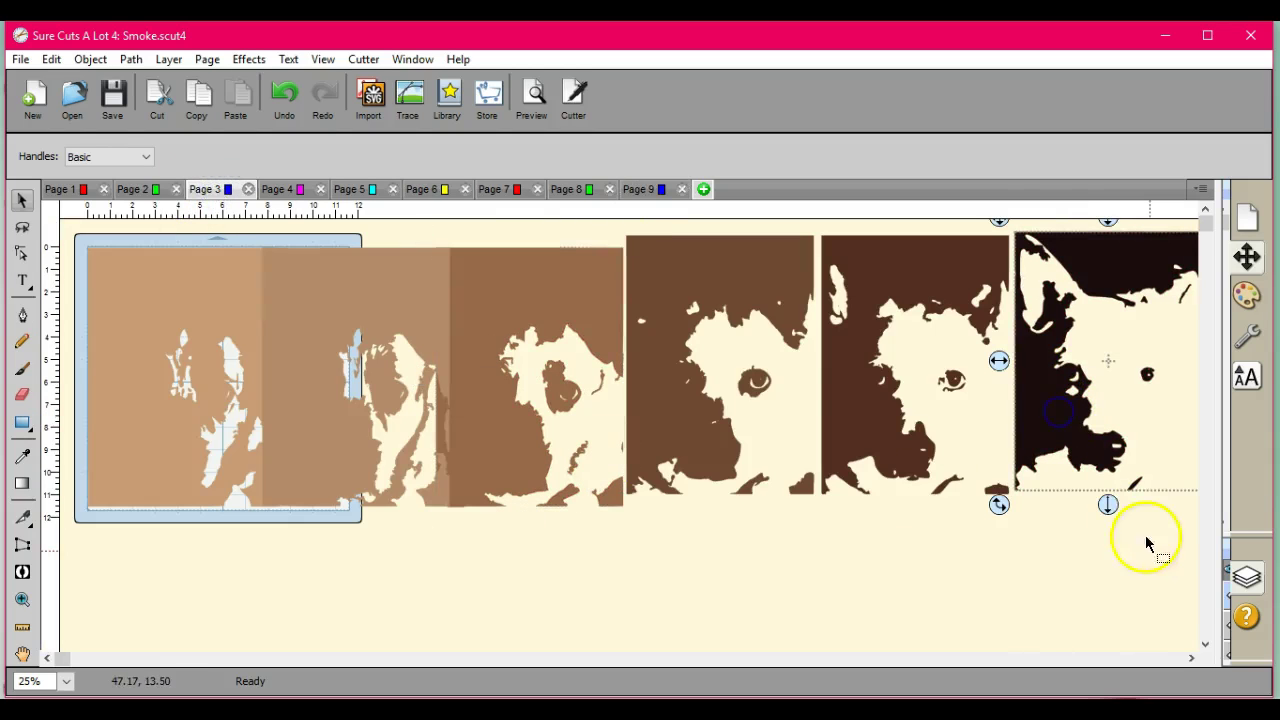
click(1242, 564)
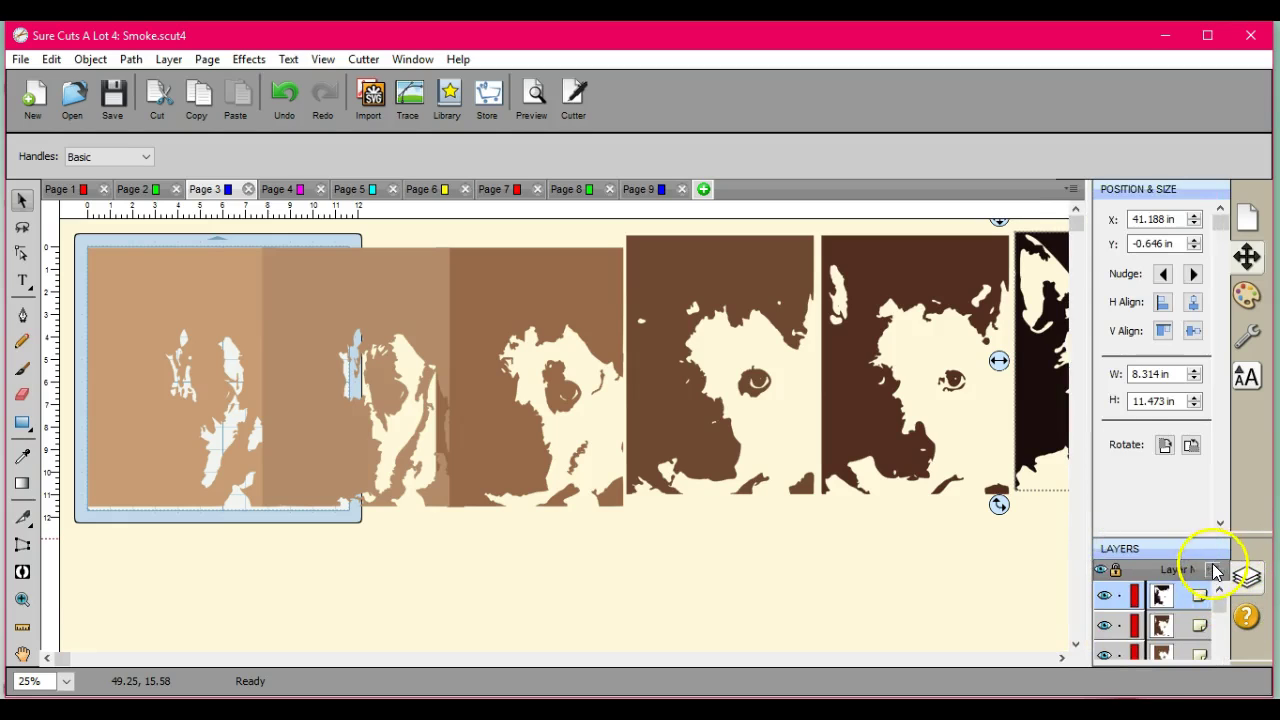
click(1213, 550)
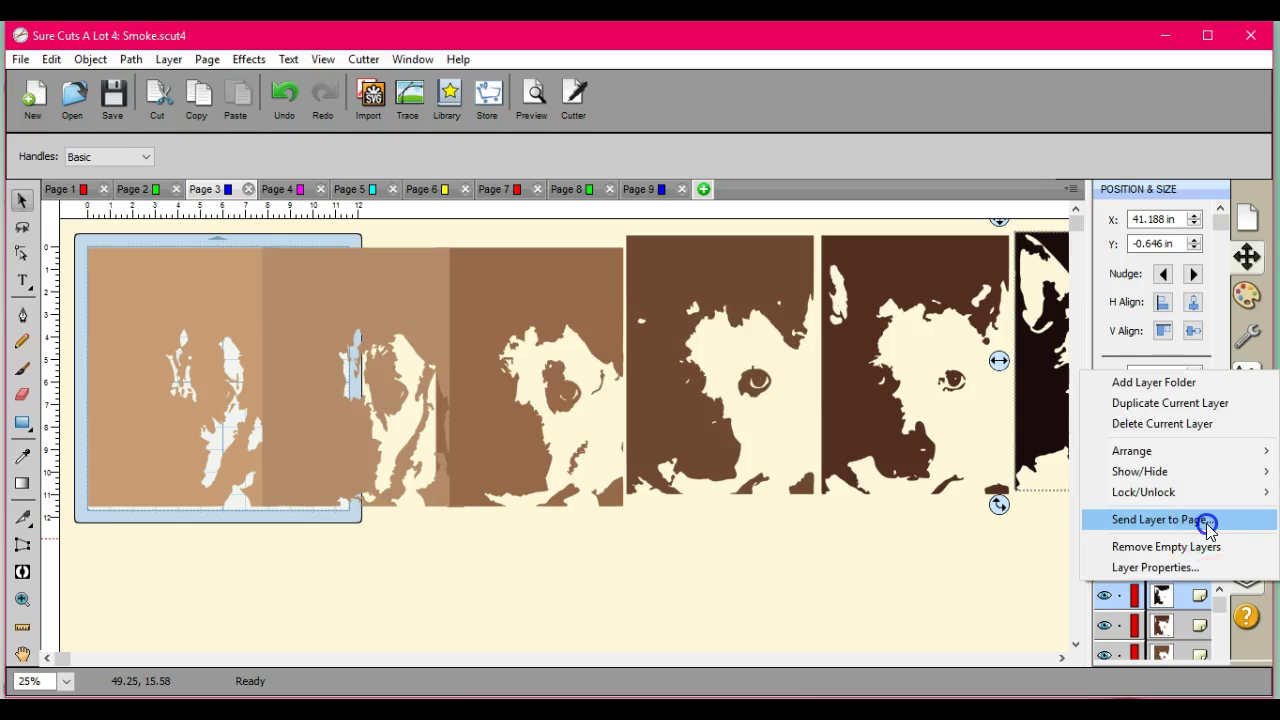
click(1207, 524)
click(746, 349)
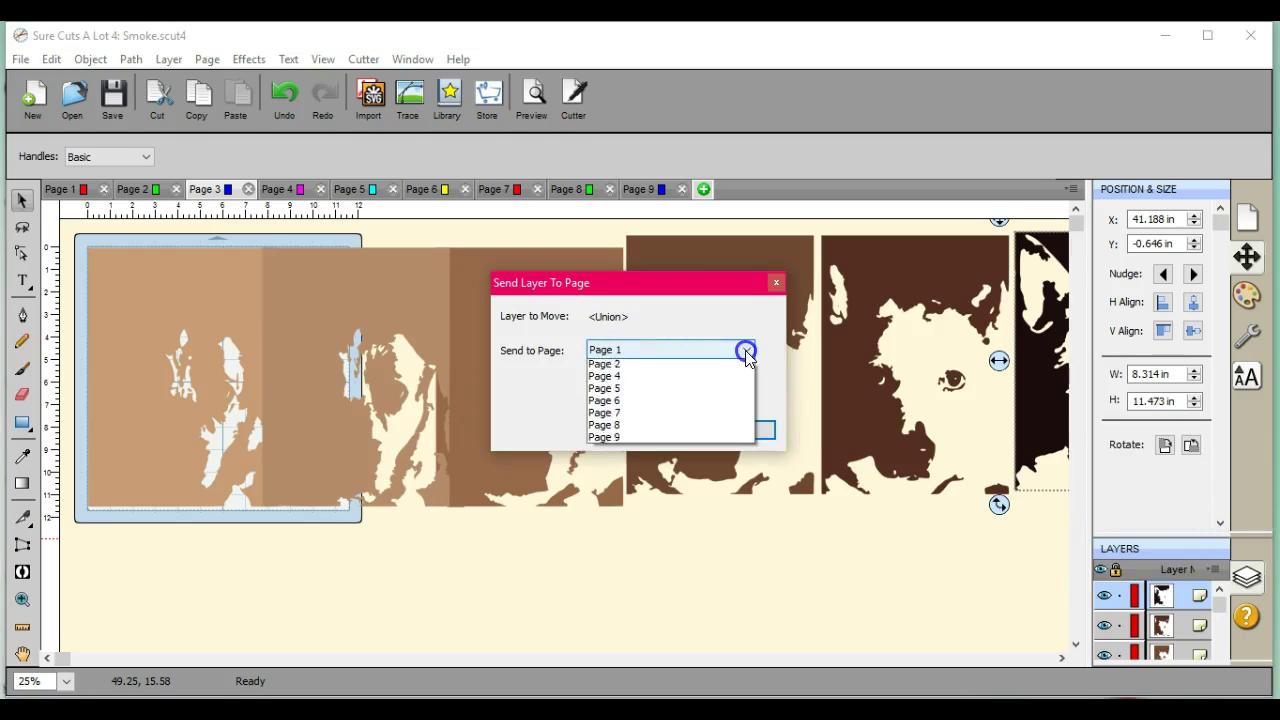
click(738, 449)
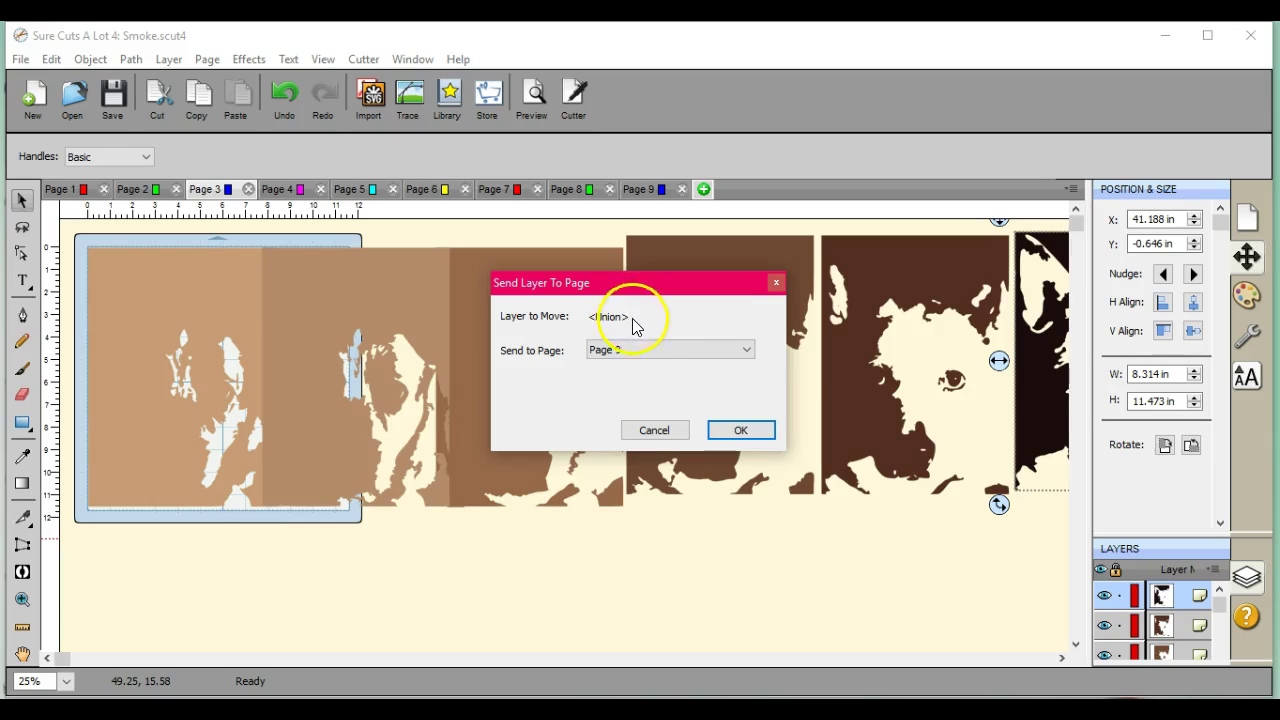
click(740, 428)
Send the dark reddish-brown layer, the second darkest, from Page 3 to Page 8
click(926, 295)
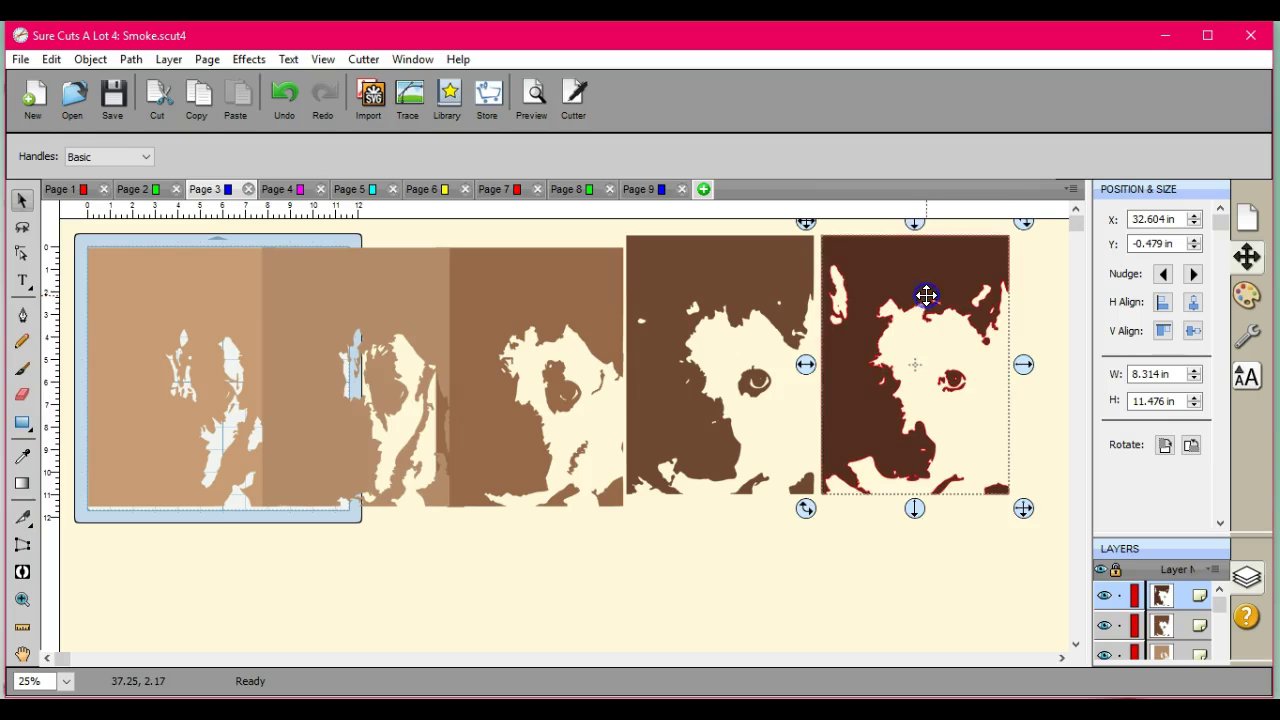
click(1216, 576)
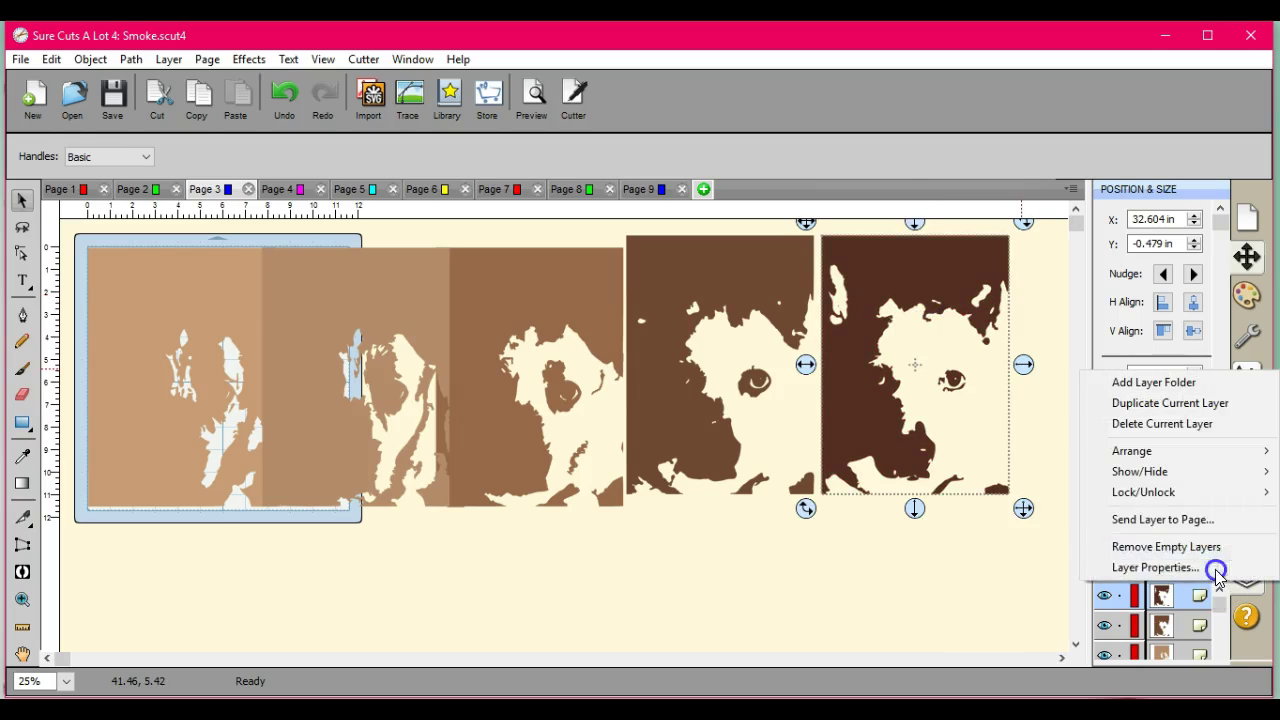
click(1200, 519)
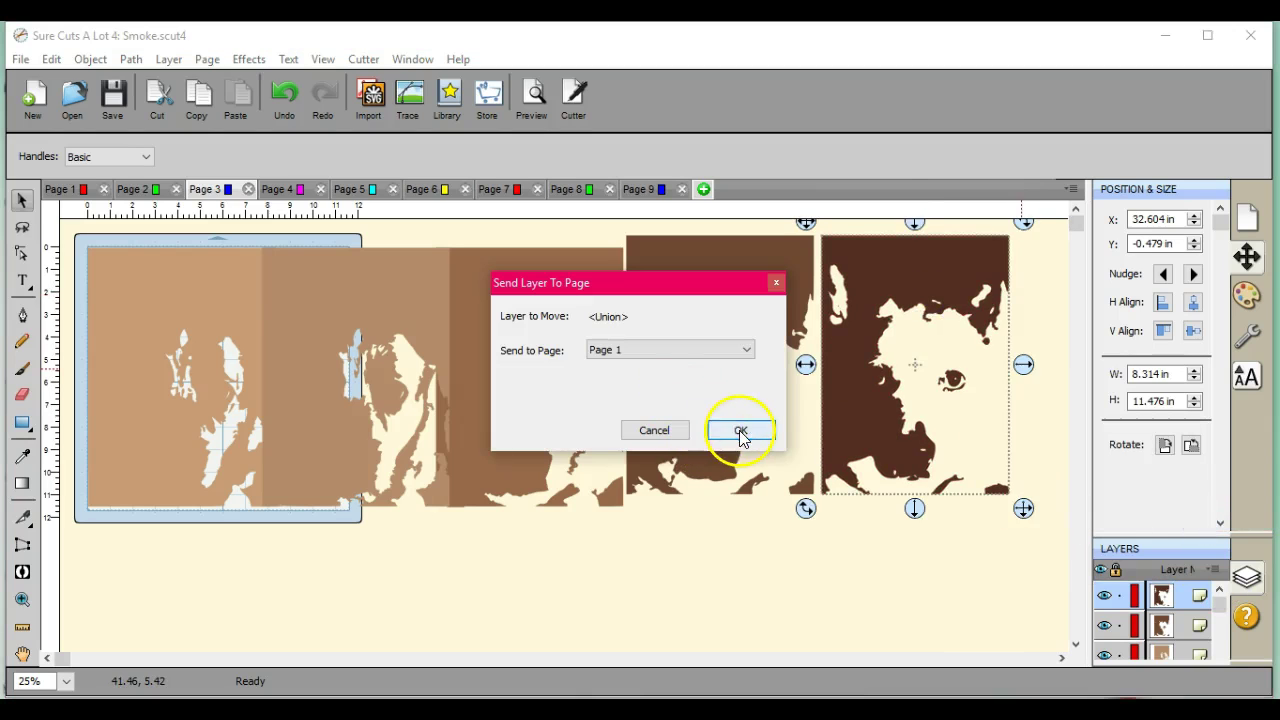
click(737, 351)
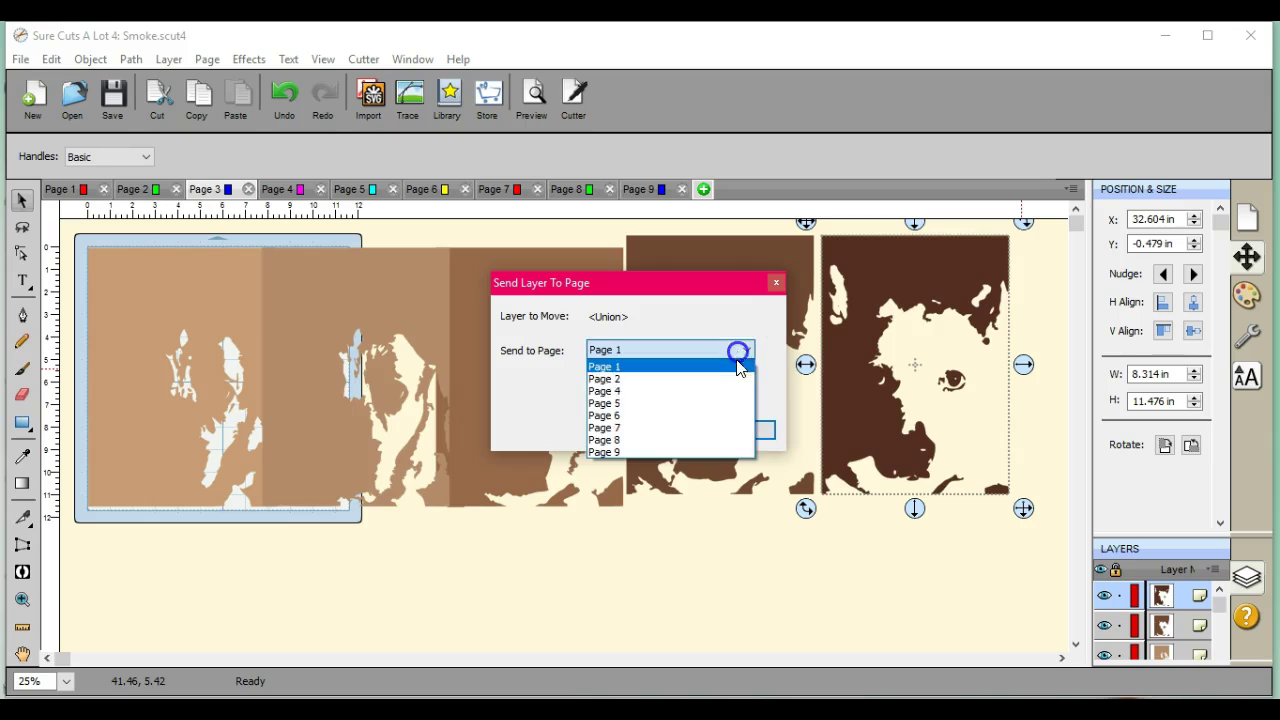
click(731, 440)
click(743, 433)
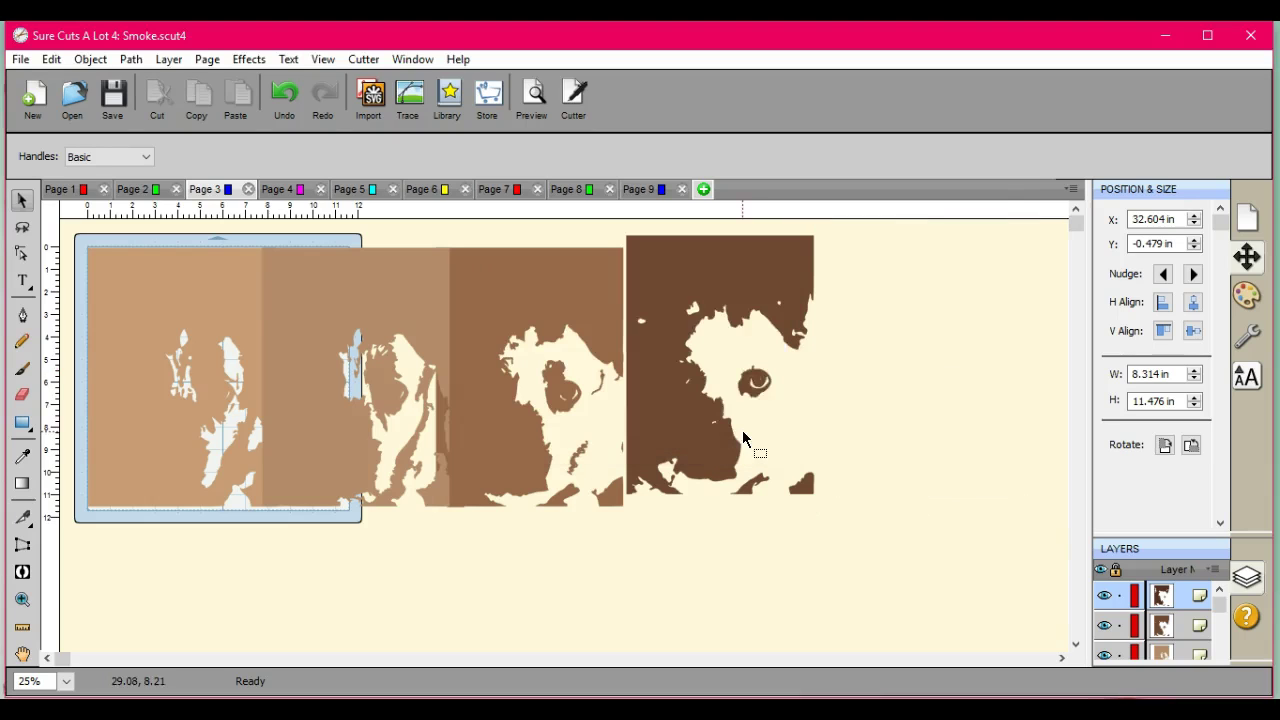
Send the remaining dark-brown layer at the end of the row from Page 3 to Page 7
click(735, 266)
click(1217, 569)
click(1200, 517)
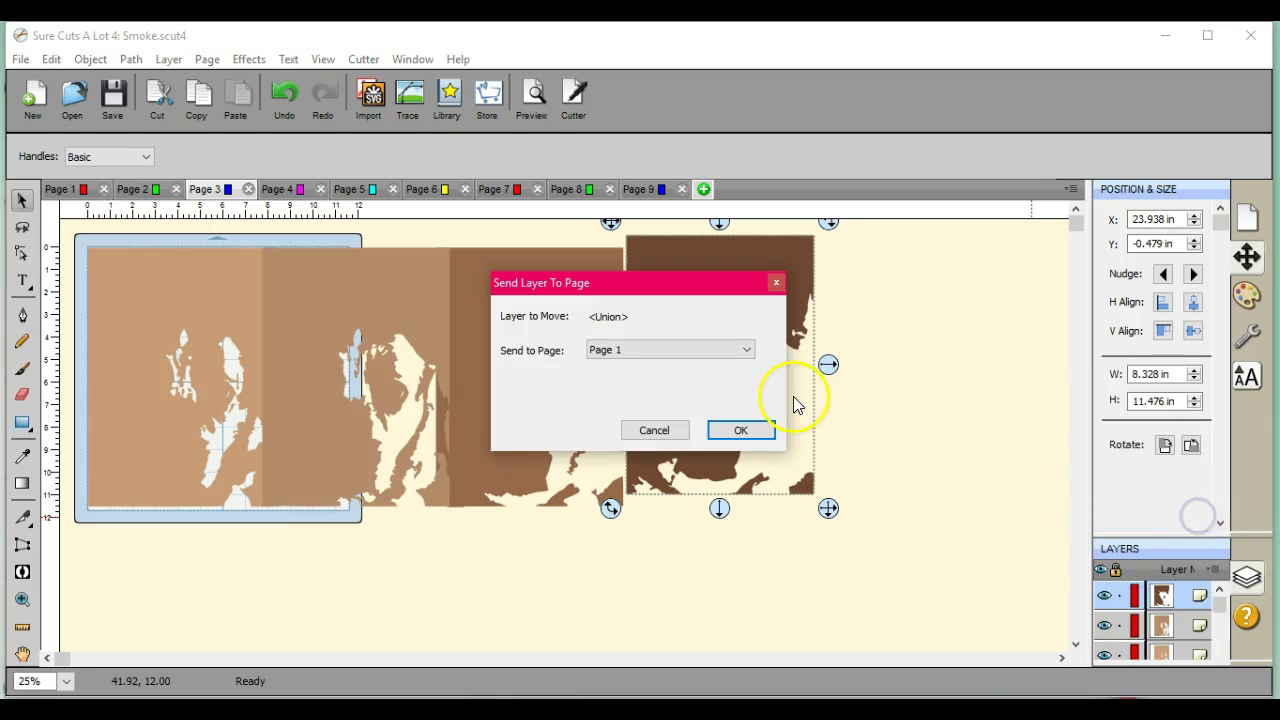
click(745, 350)
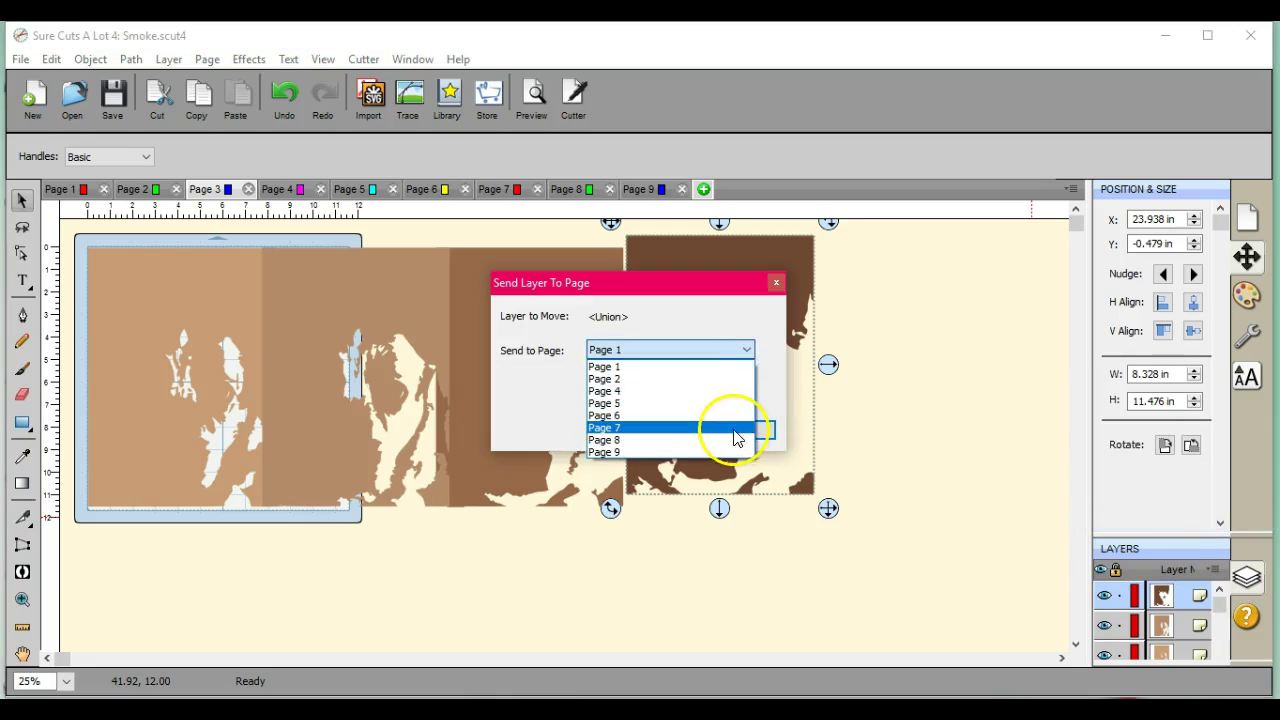
click(735, 437)
click(740, 431)
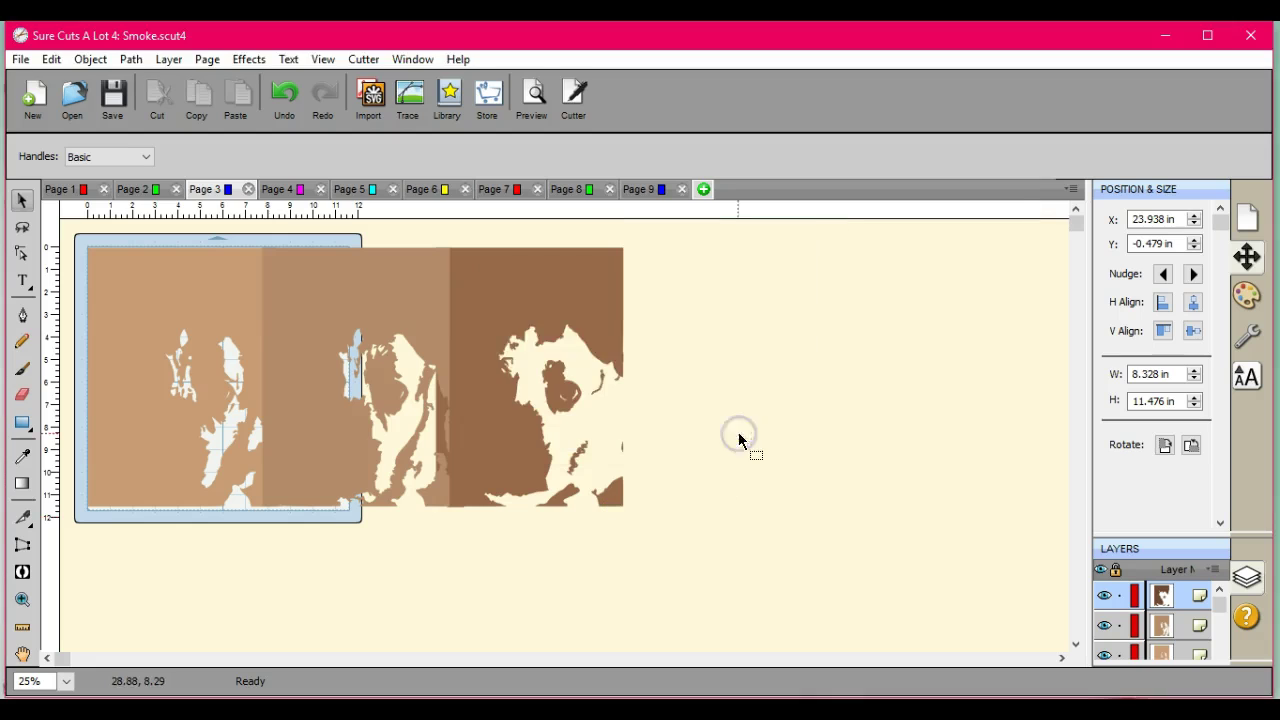
Send the medium-brown layer from Page 3 to Page 6
click(565, 298)
click(1219, 574)
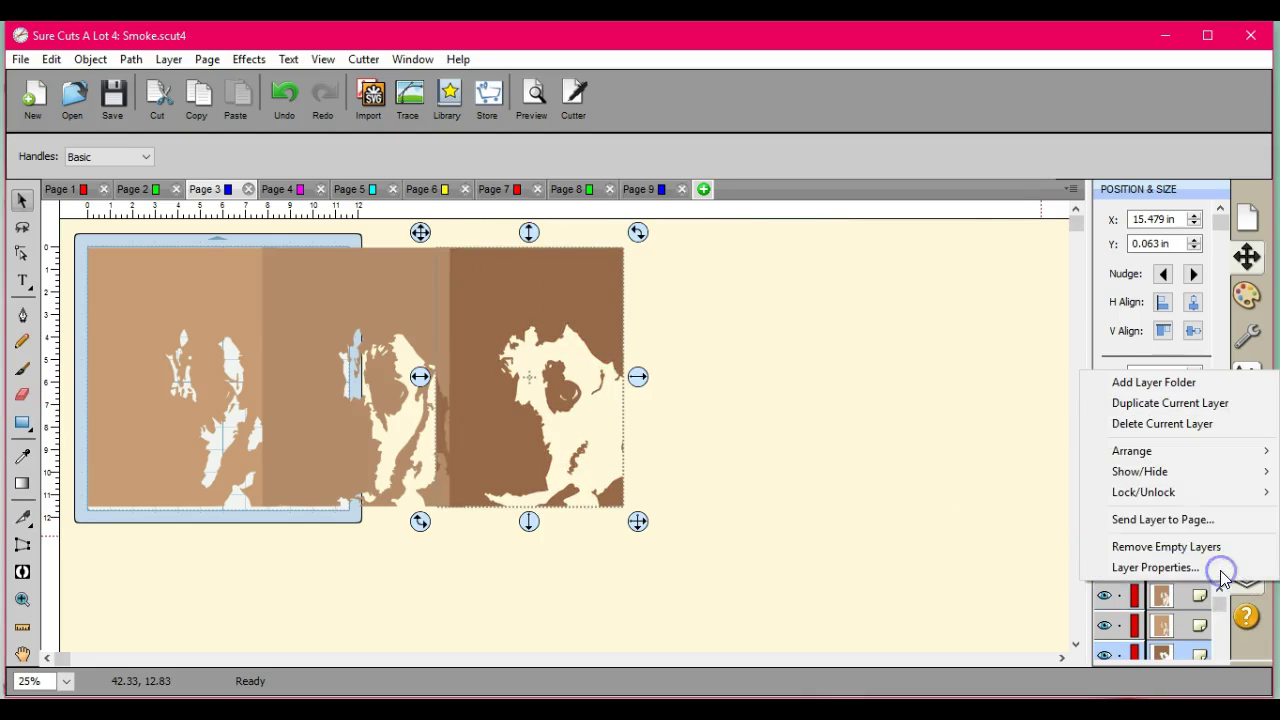
click(1193, 520)
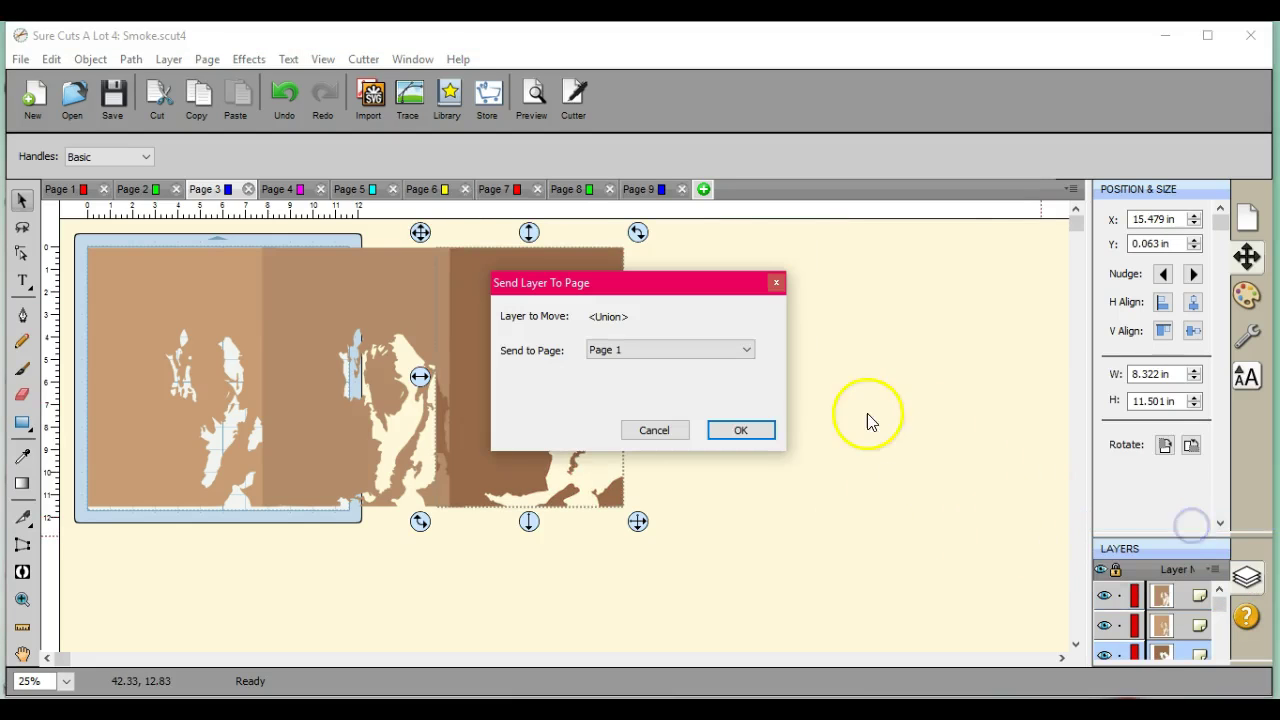
click(734, 349)
click(730, 415)
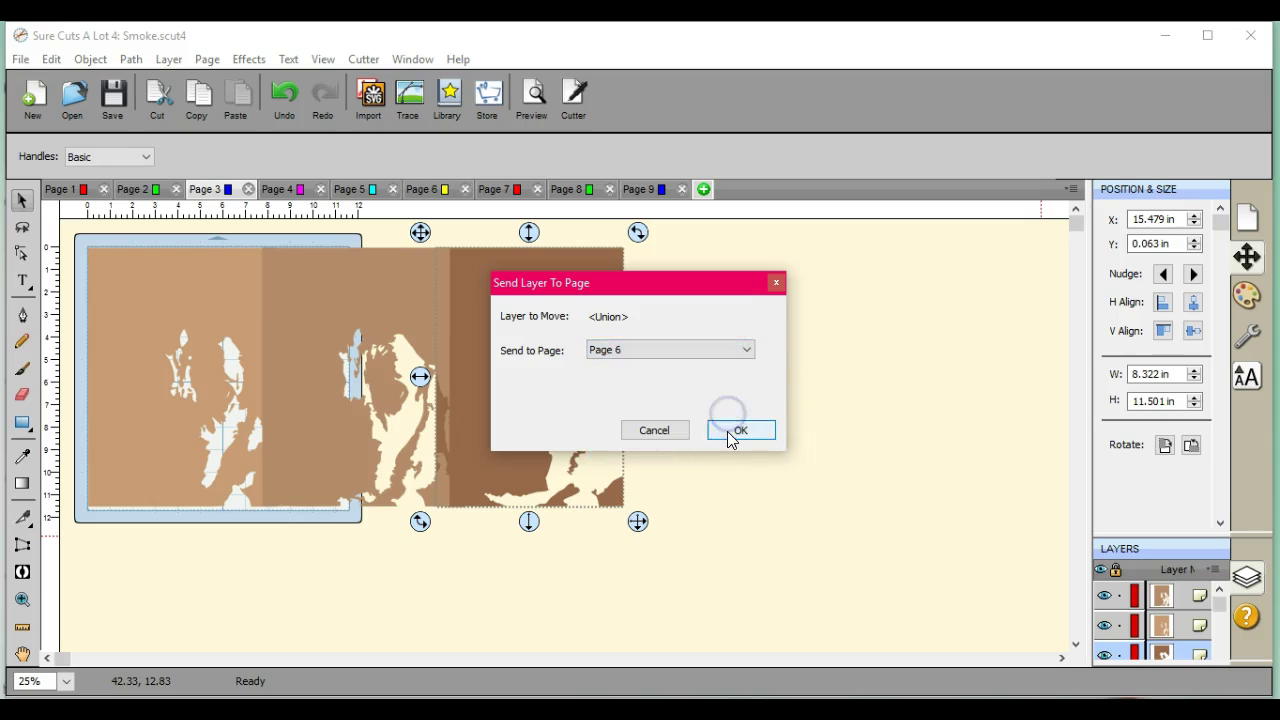
click(732, 432)
Send the second-lightest layer from Page 3 to Page 5
click(315, 311)
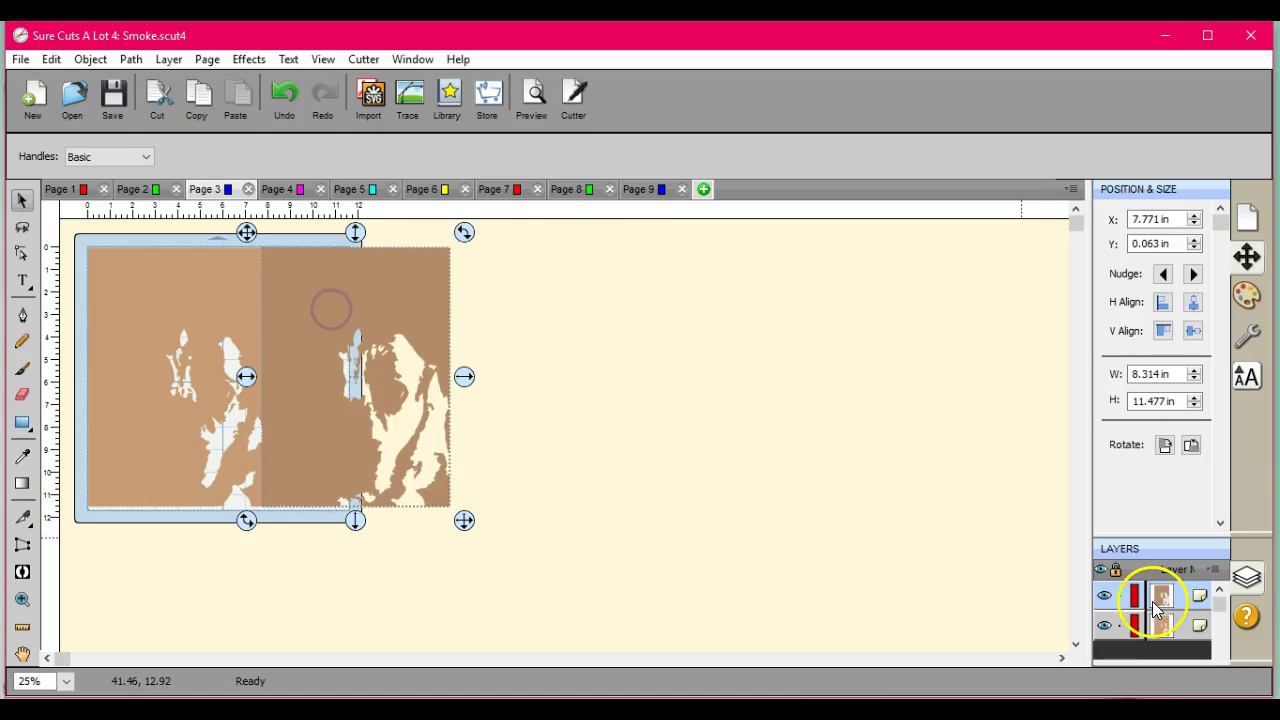
click(1212, 571)
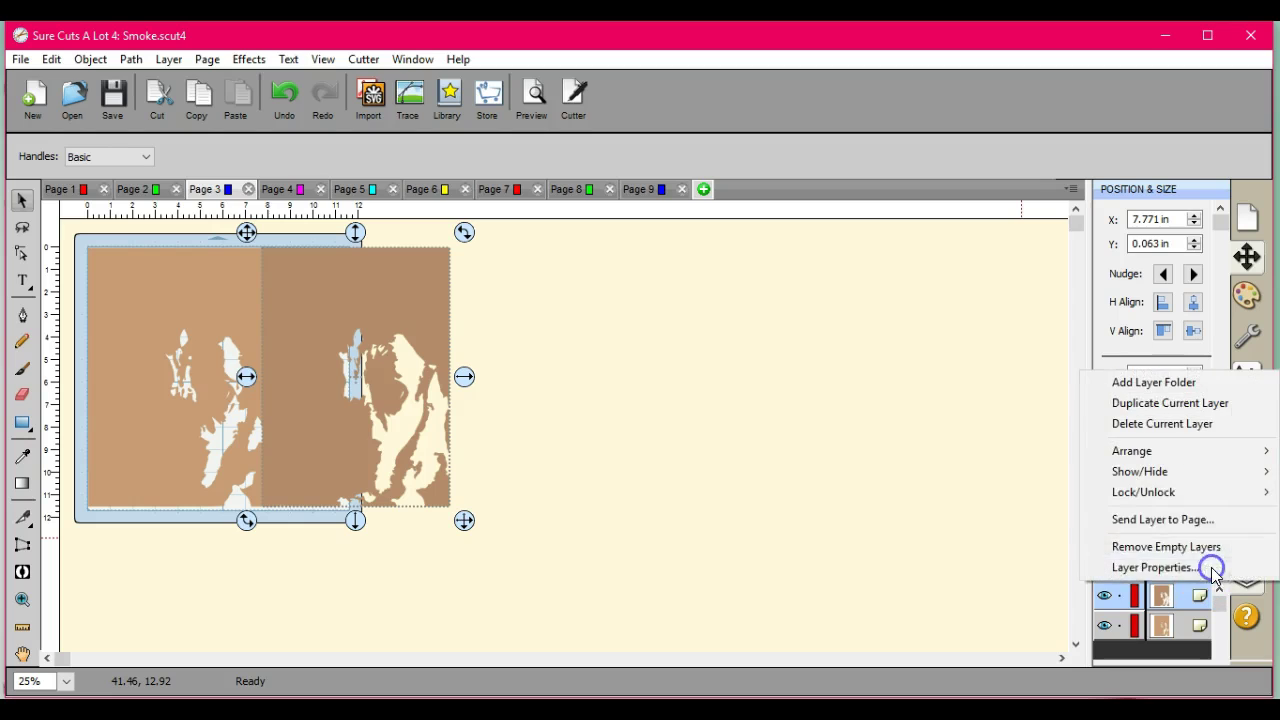
click(1188, 521)
click(731, 350)
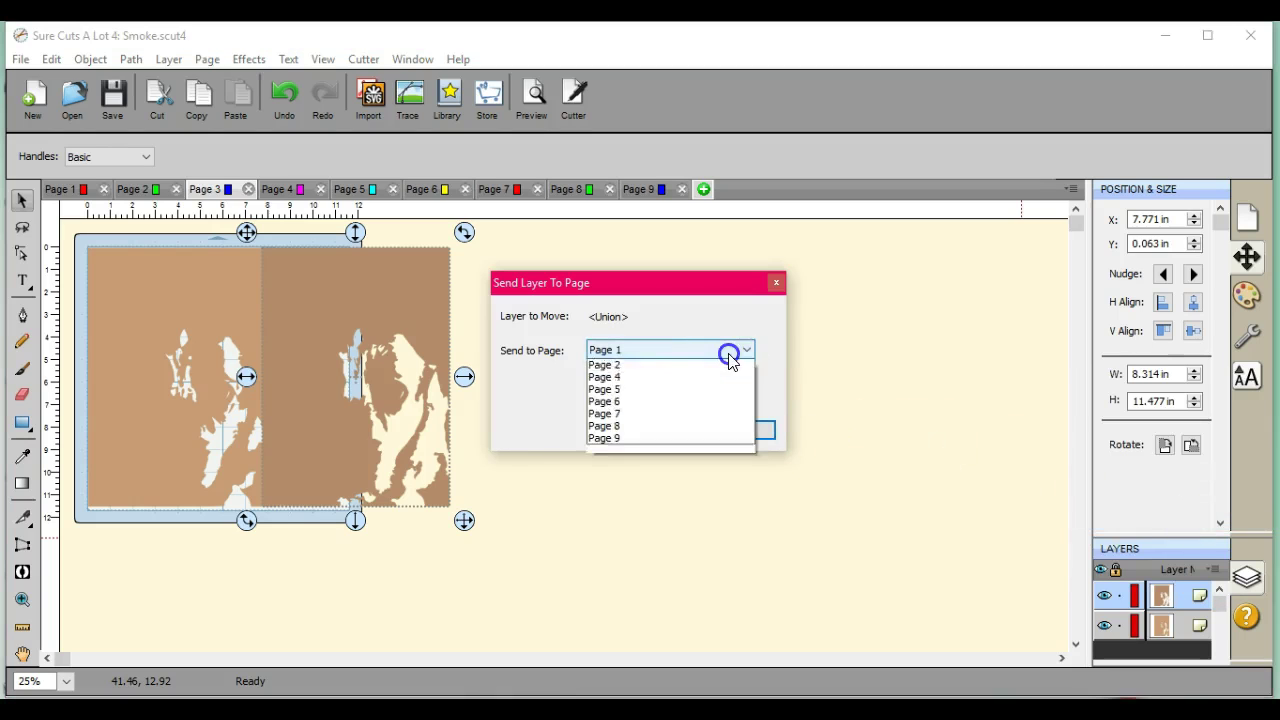
click(725, 414)
click(737, 429)
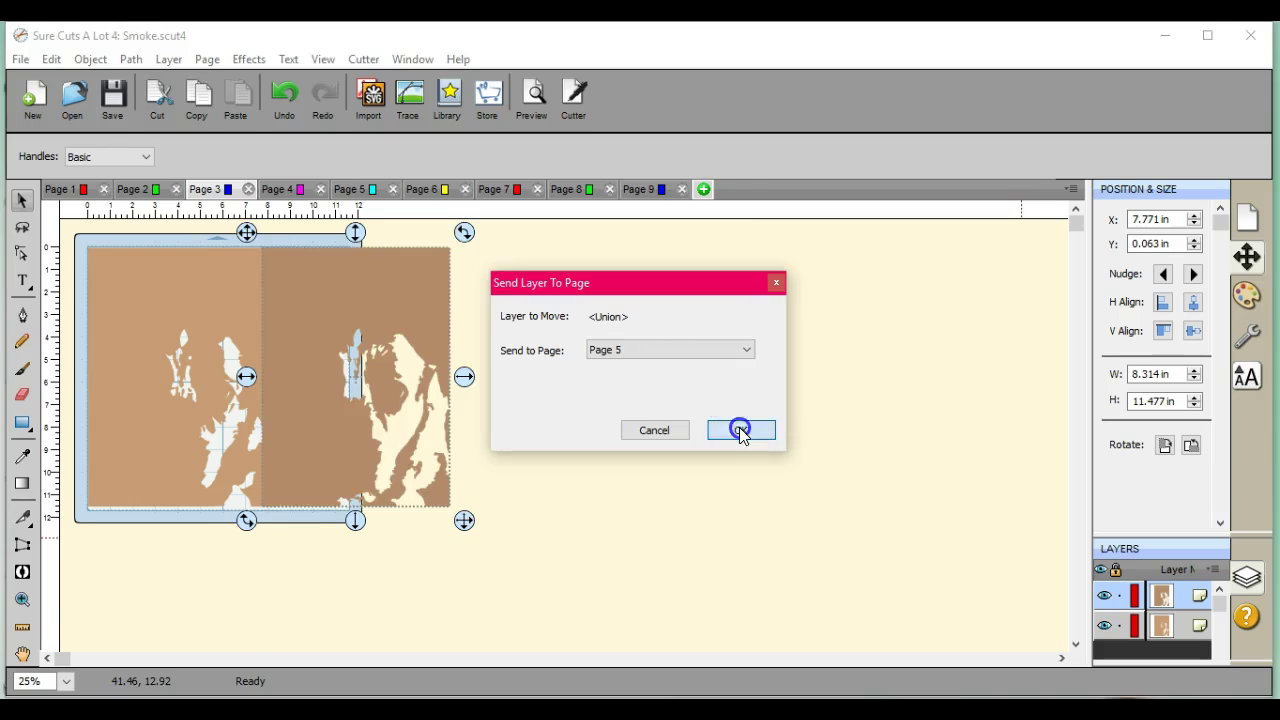
Export the lightest layer on Page 3 to the UPDATE (E:) drive as an FCM file named Smoke1
click(261, 325)
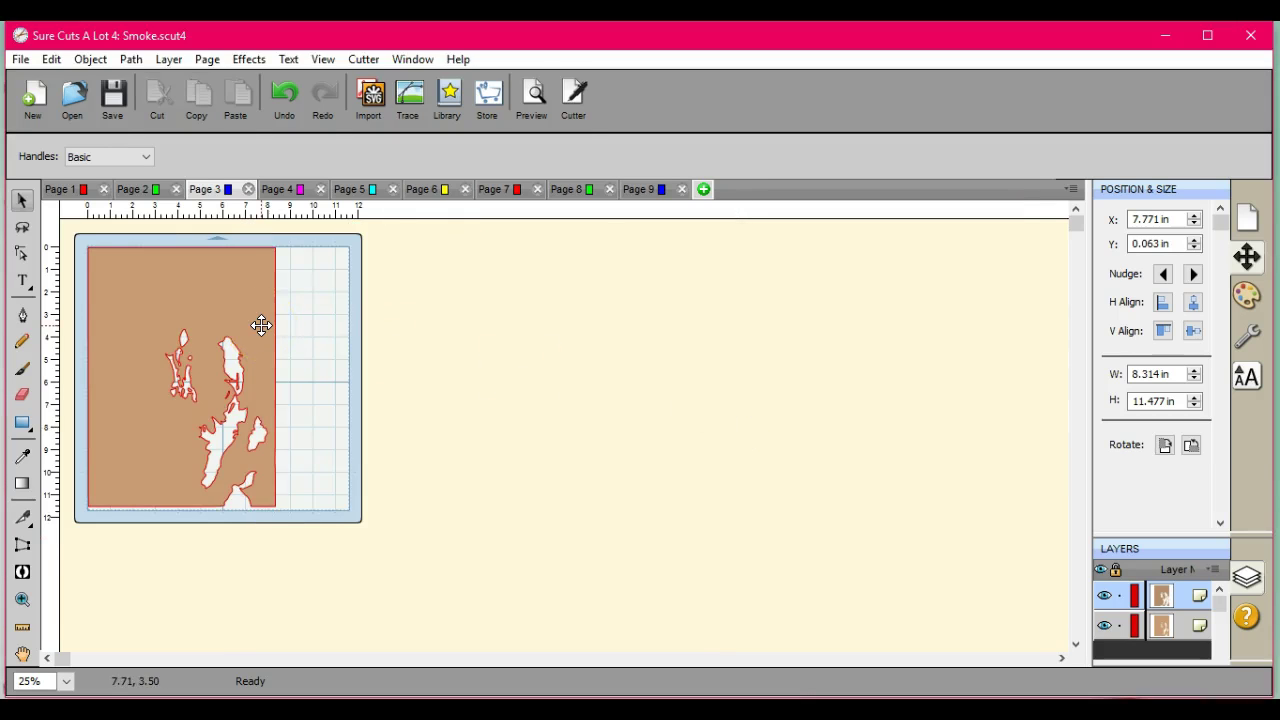
key(Delete)
click(19, 59)
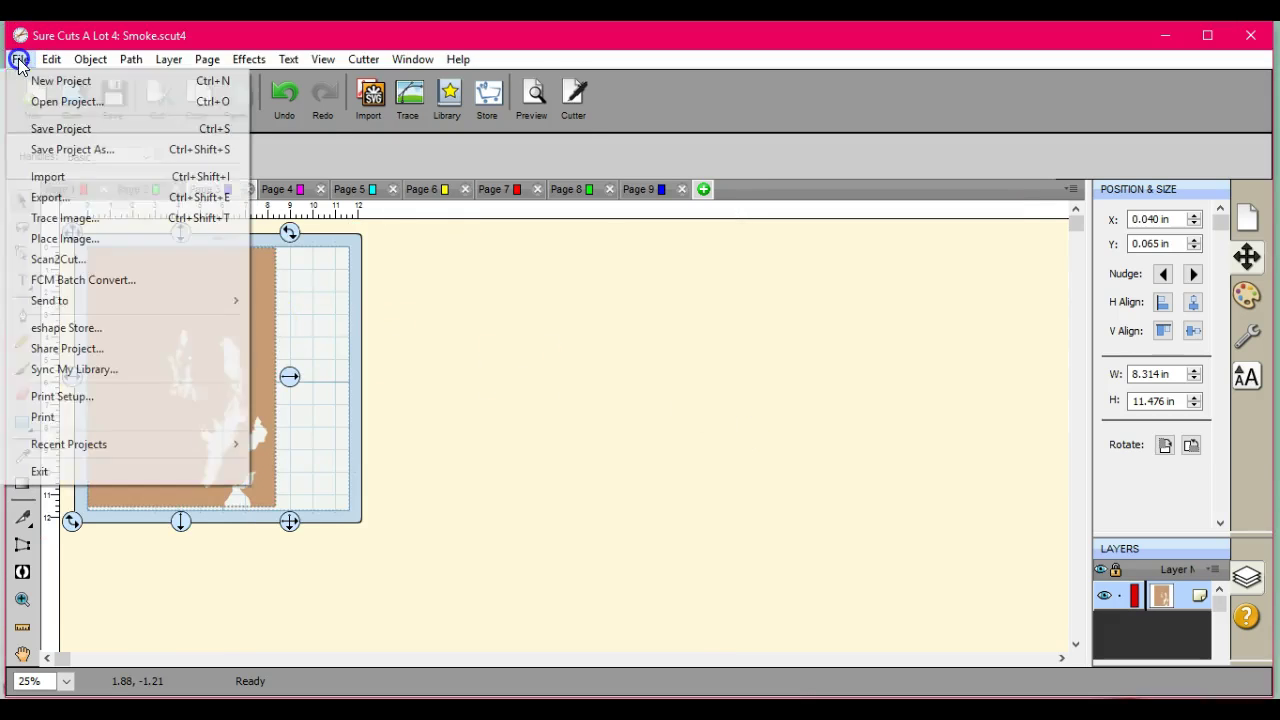
click(57, 196)
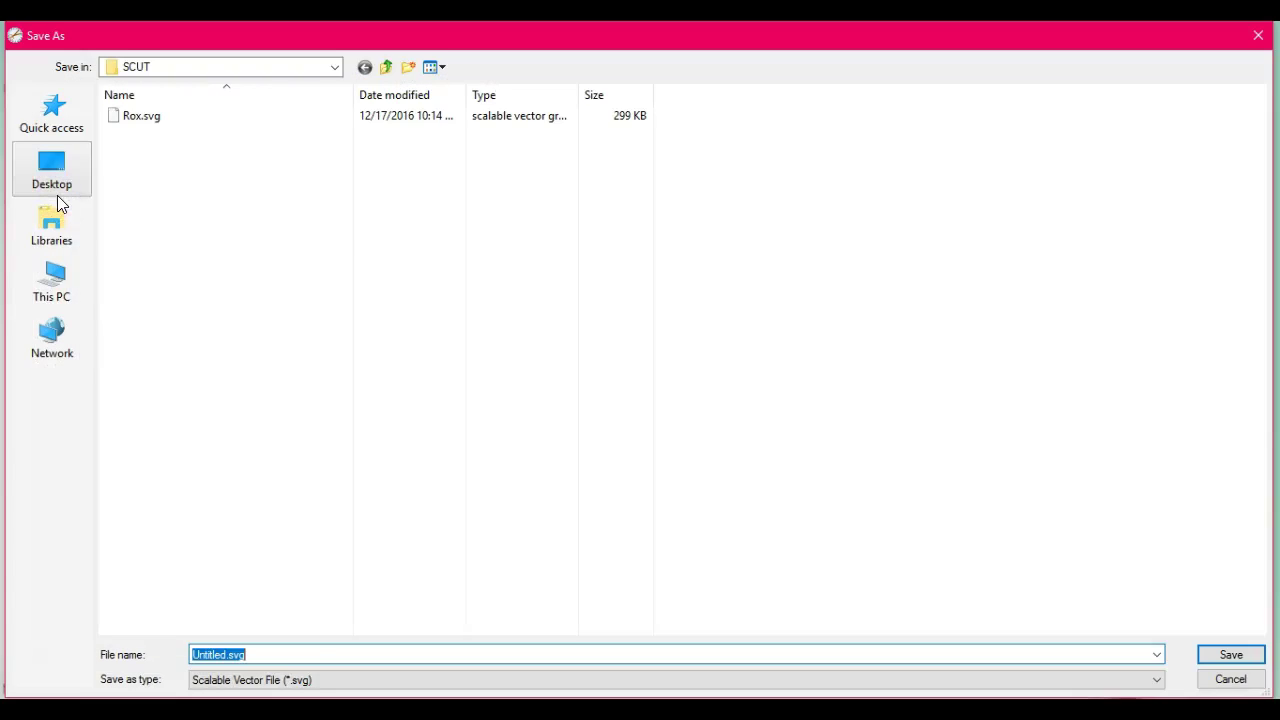
click(334, 67)
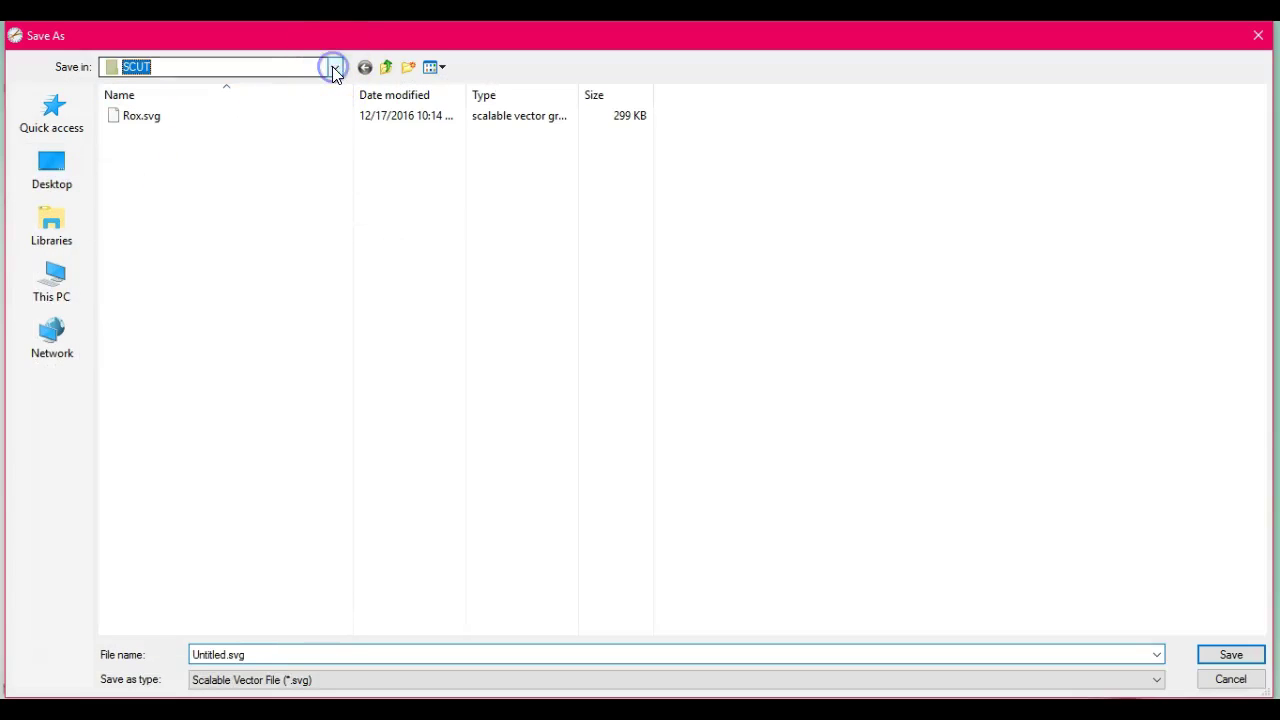
click(315, 192)
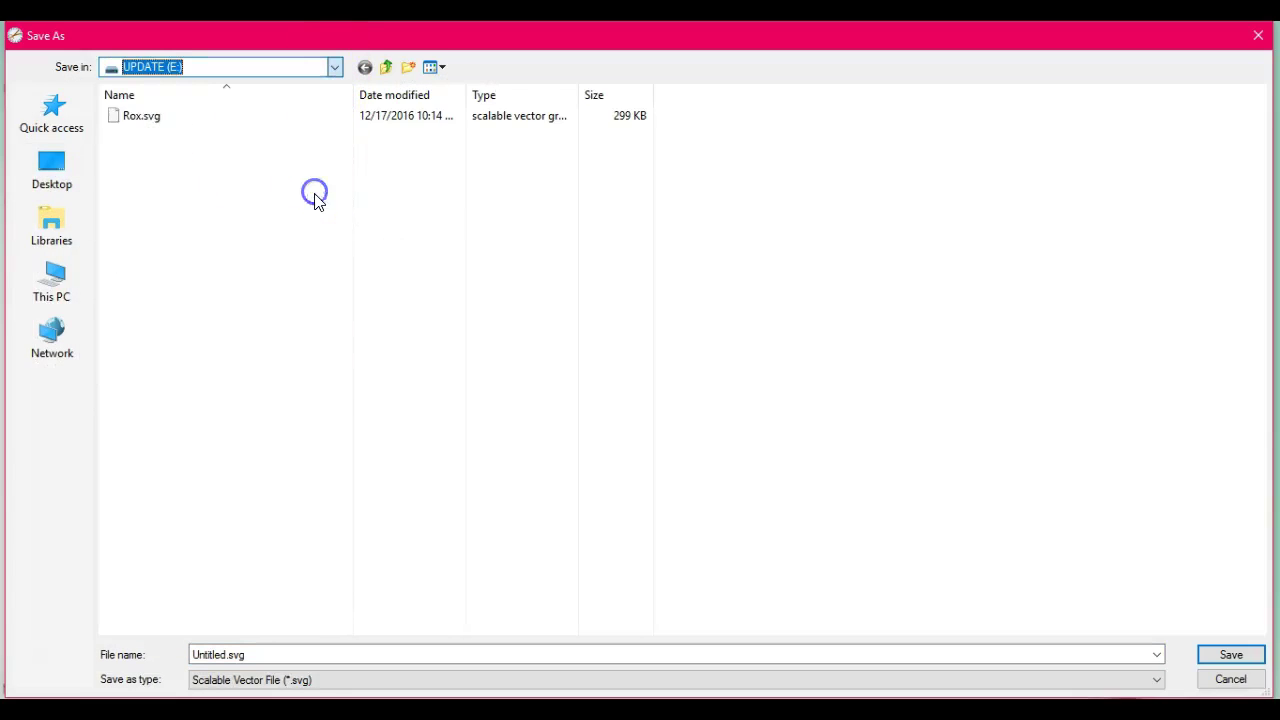
click(347, 677)
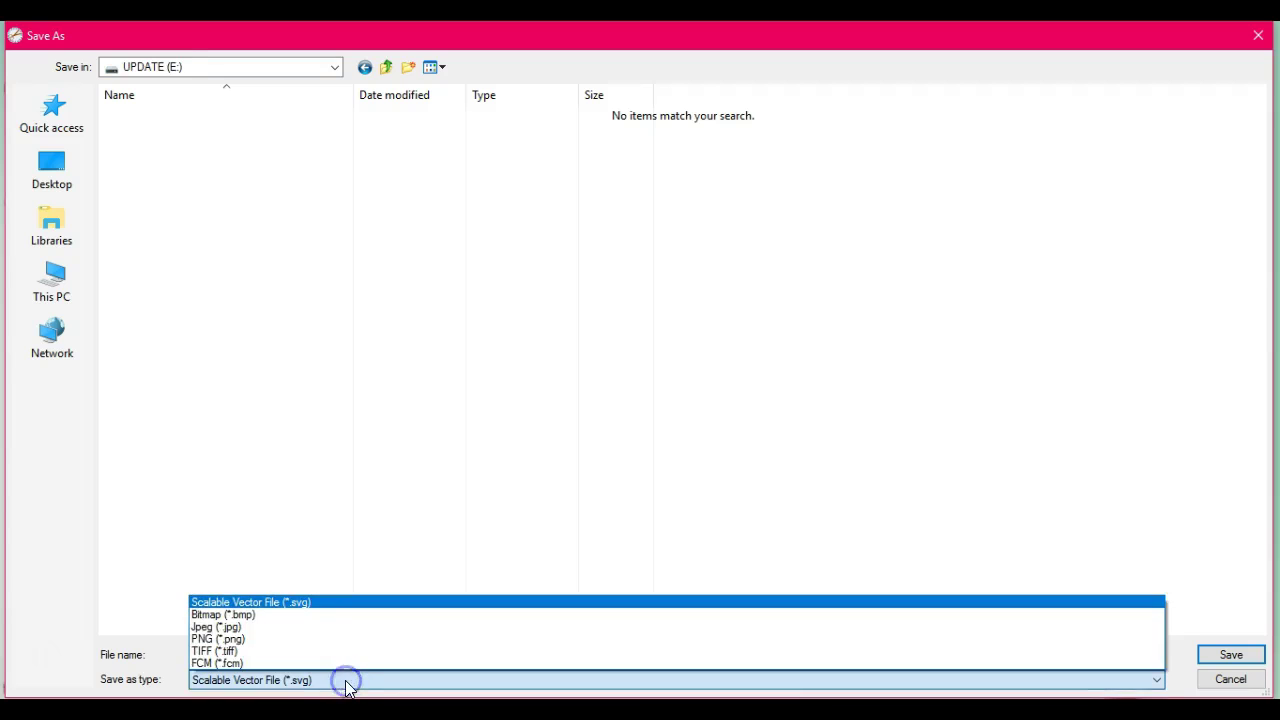
click(346, 664)
double_click(260, 654)
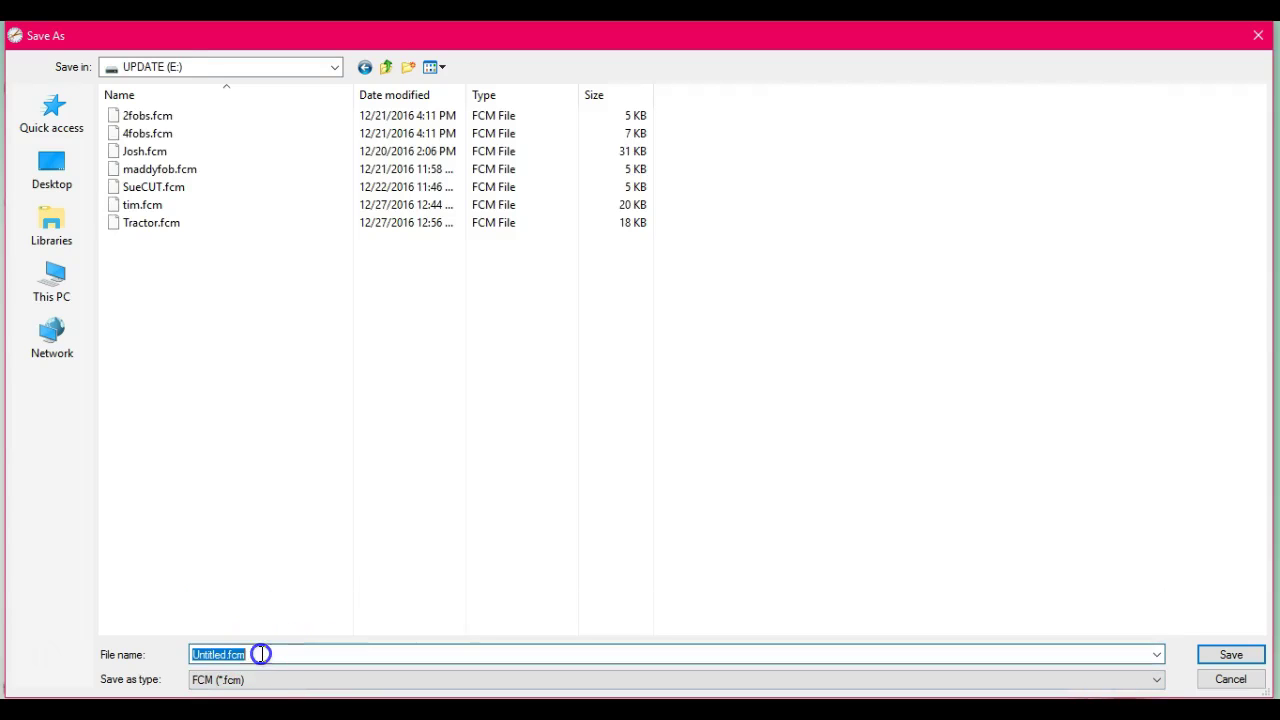
text(Smoke1)
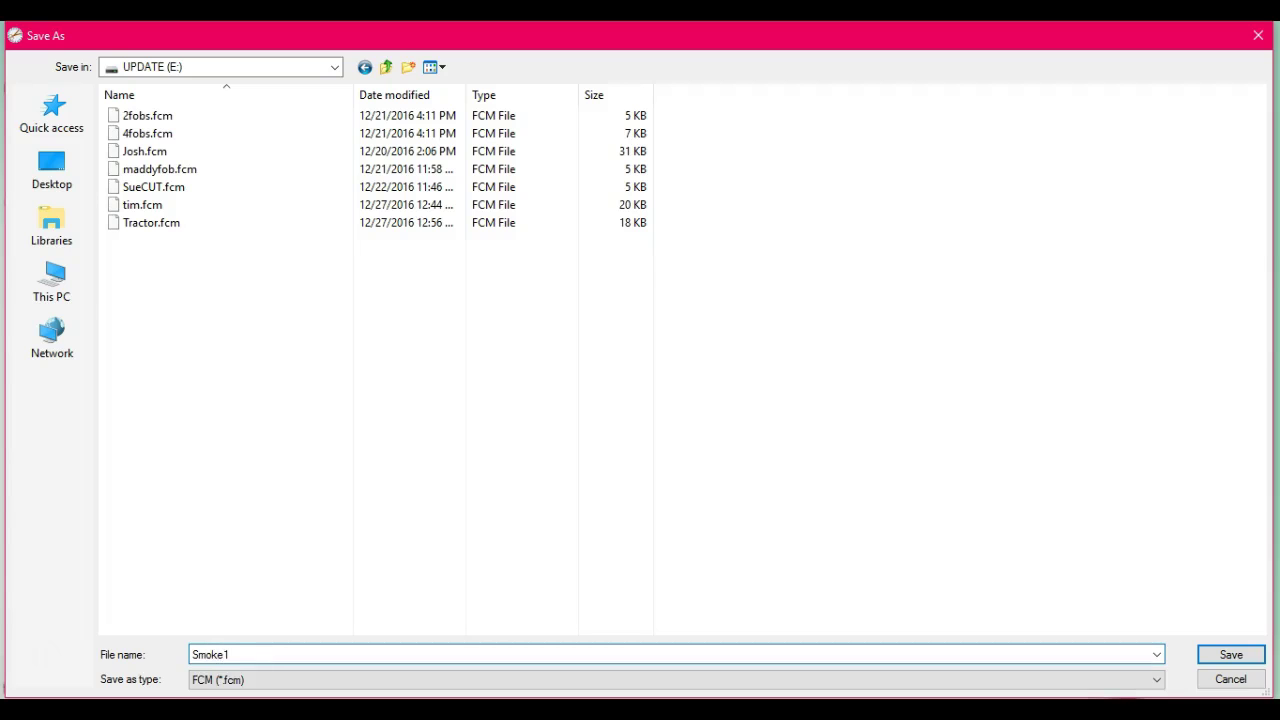
key(Return)
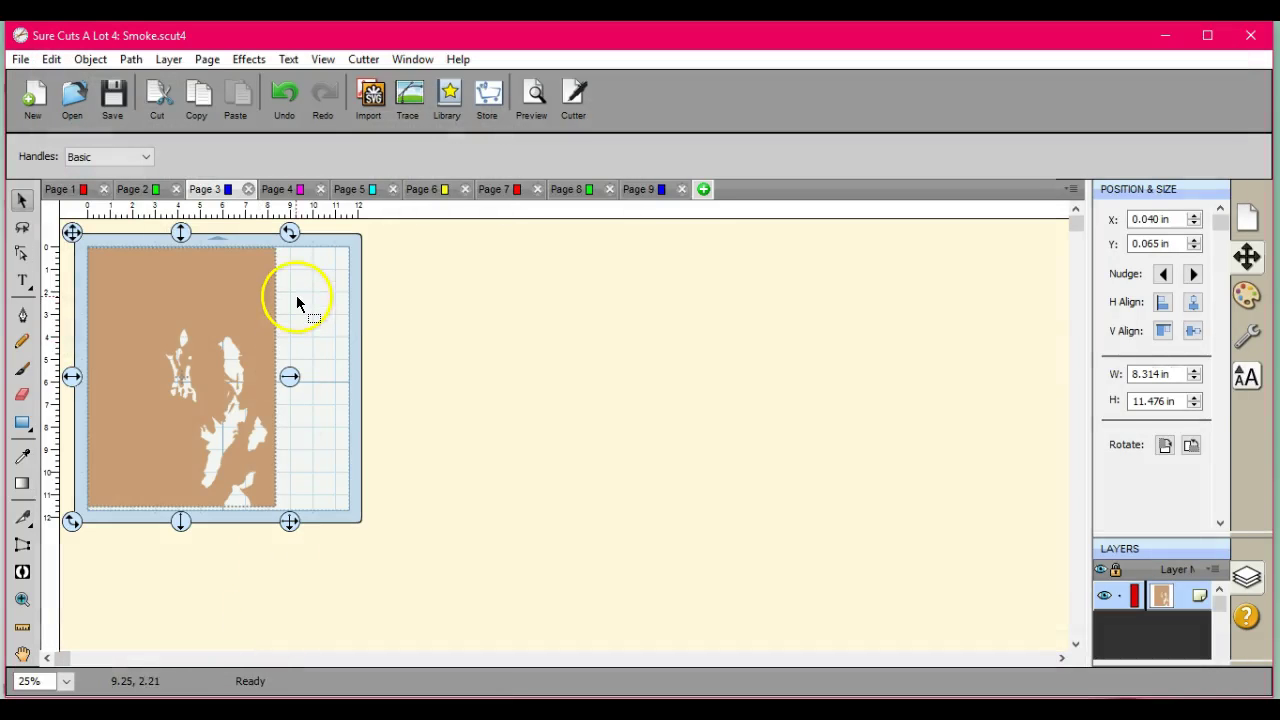
Switch to Page 5 and move its layer to the upper-left corner of the mat
click(358, 192)
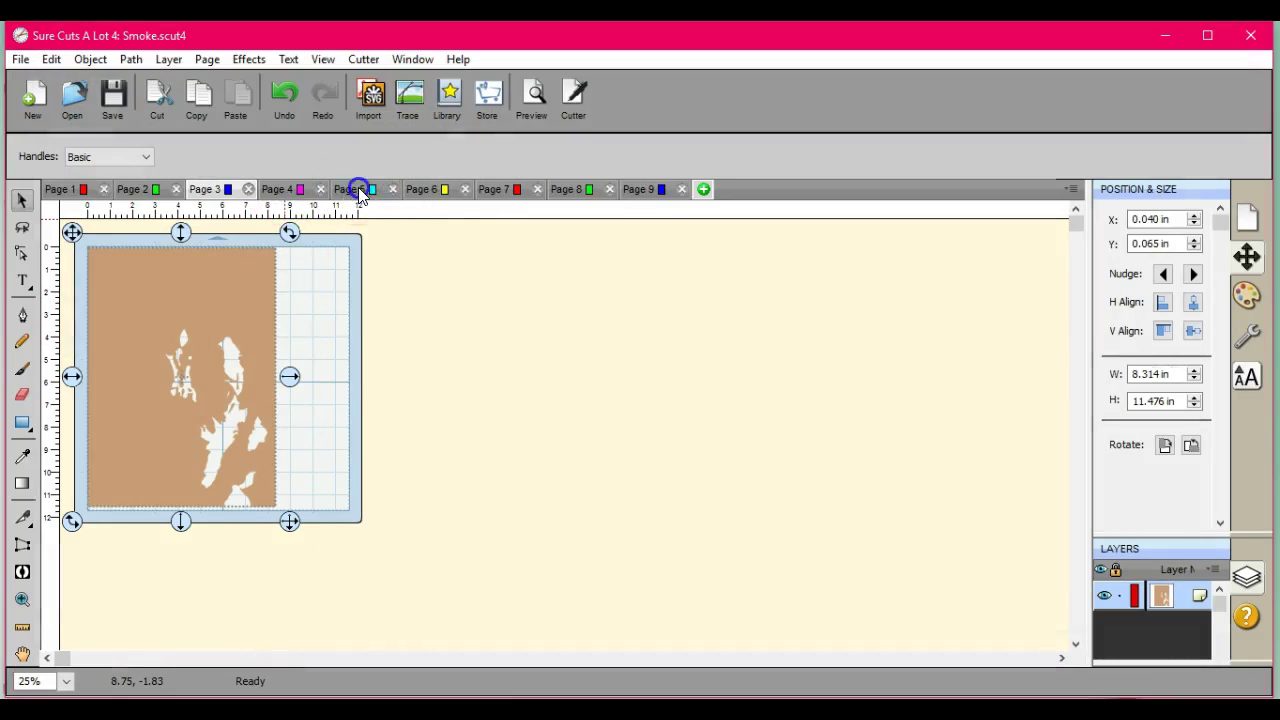
drag(360, 294, 190, 298)
click(18, 59)
click(57, 199)
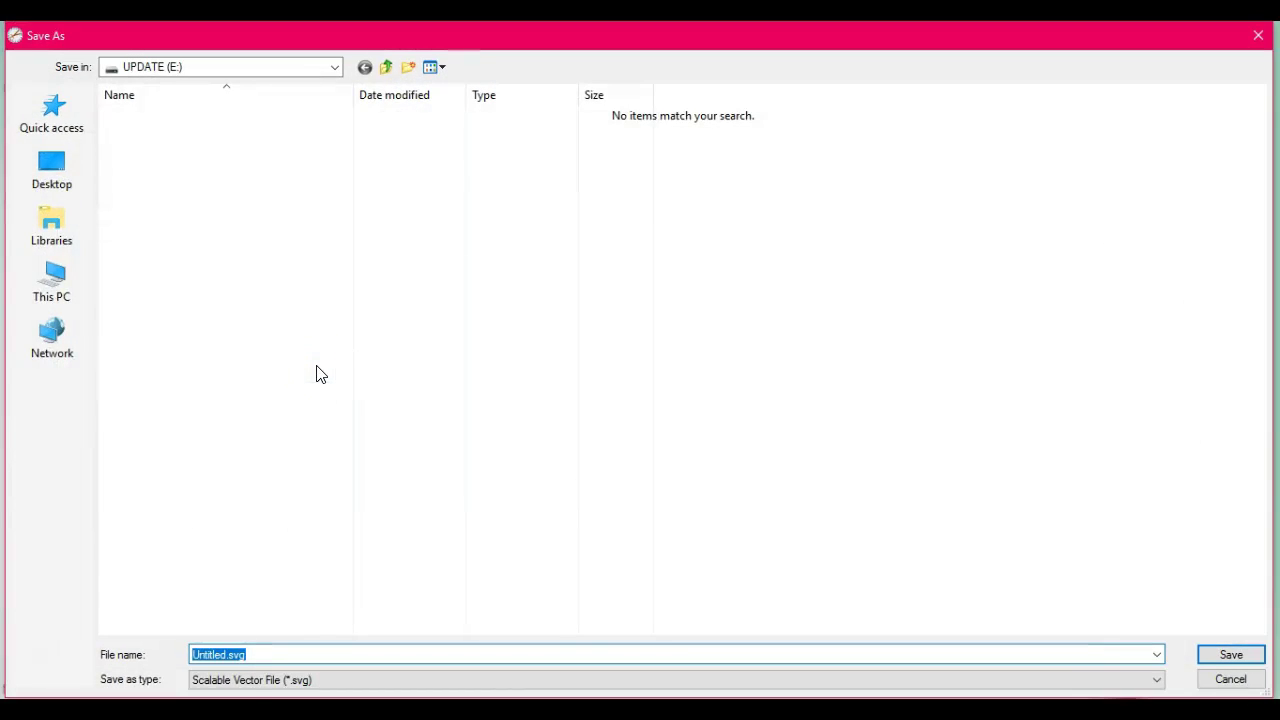
text(sm)
key(Return)
click(623, 445)
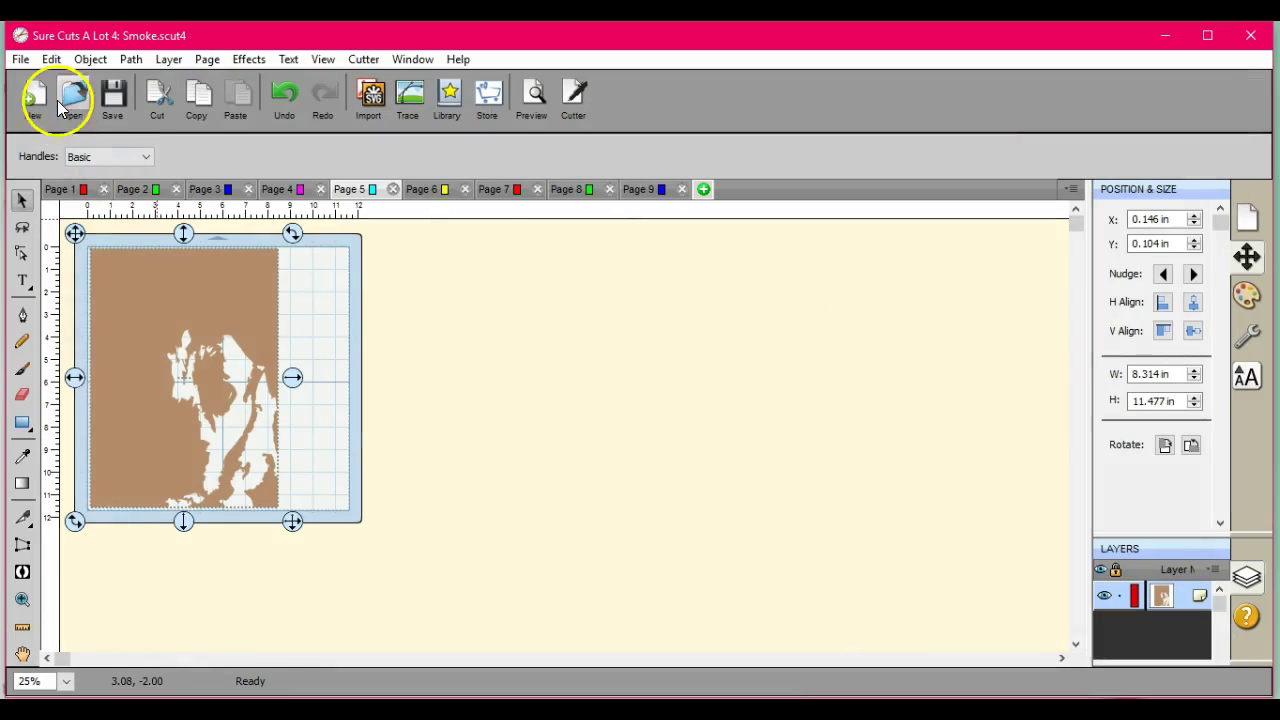
Export Page 5's layer to the UPDATE (E:) drive as an FCM file named smoke2
click(20, 59)
click(51, 197)
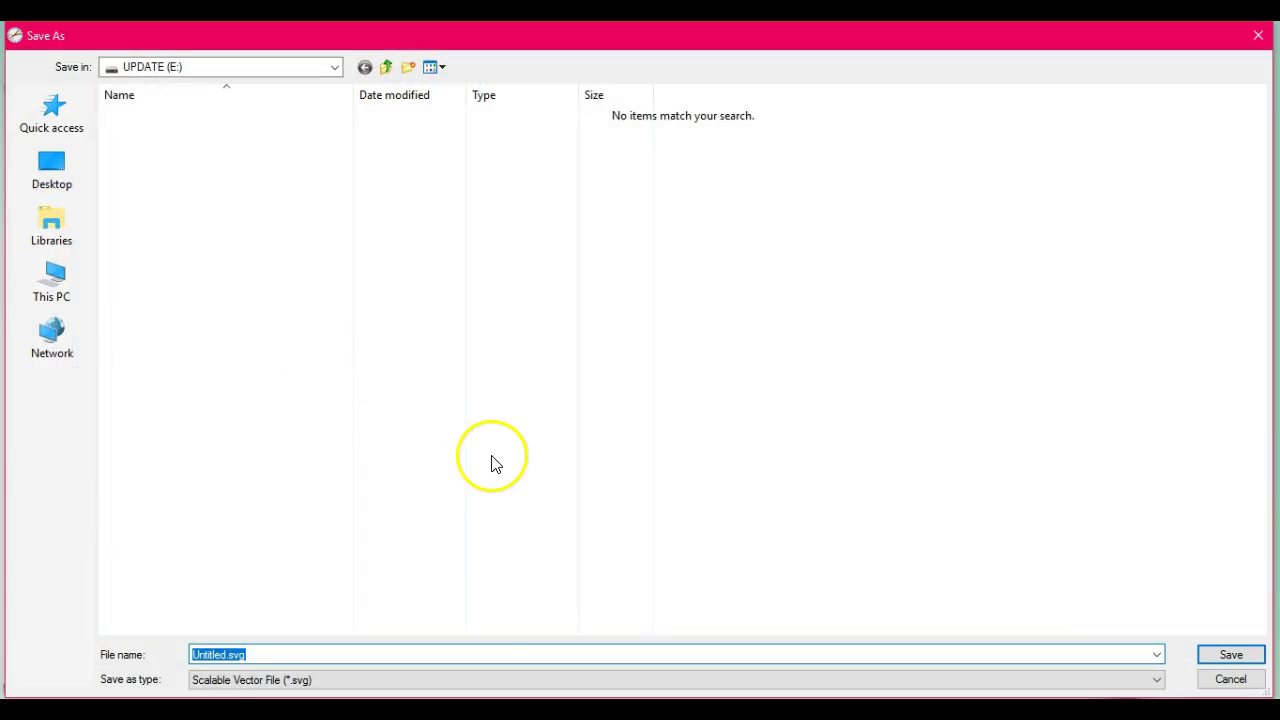
click(403, 678)
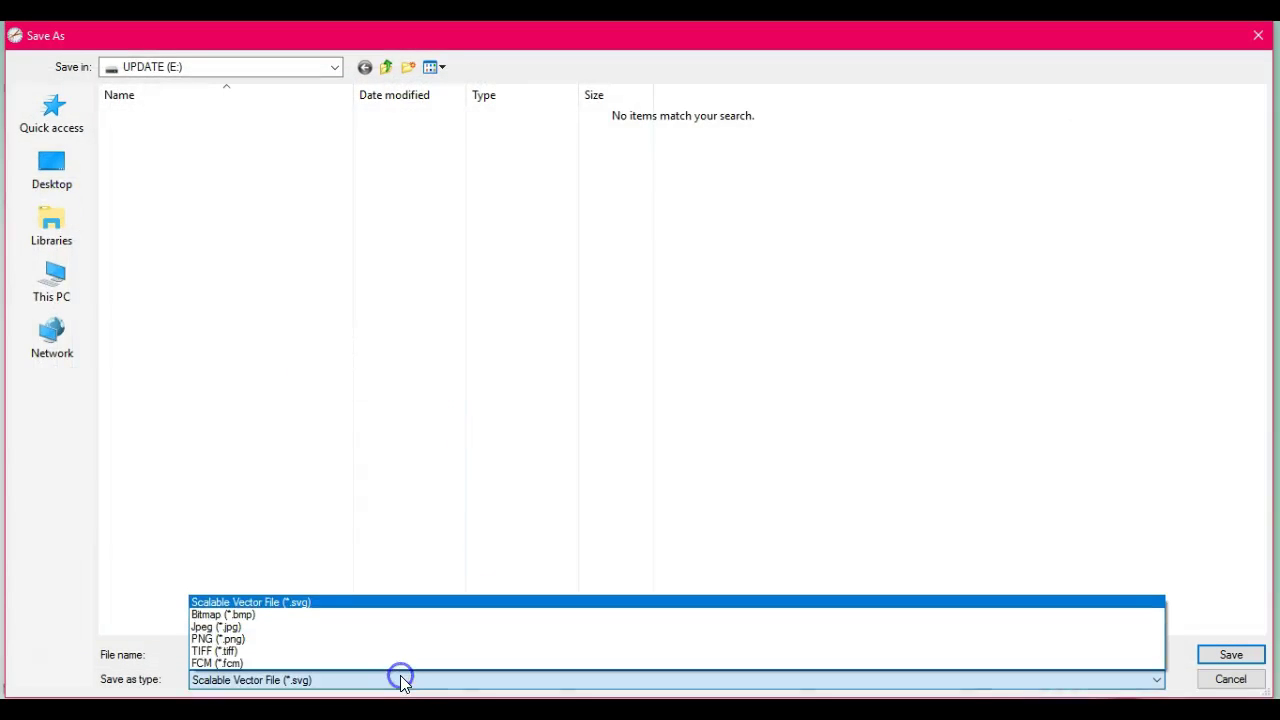
click(399, 660)
double_click(303, 656)
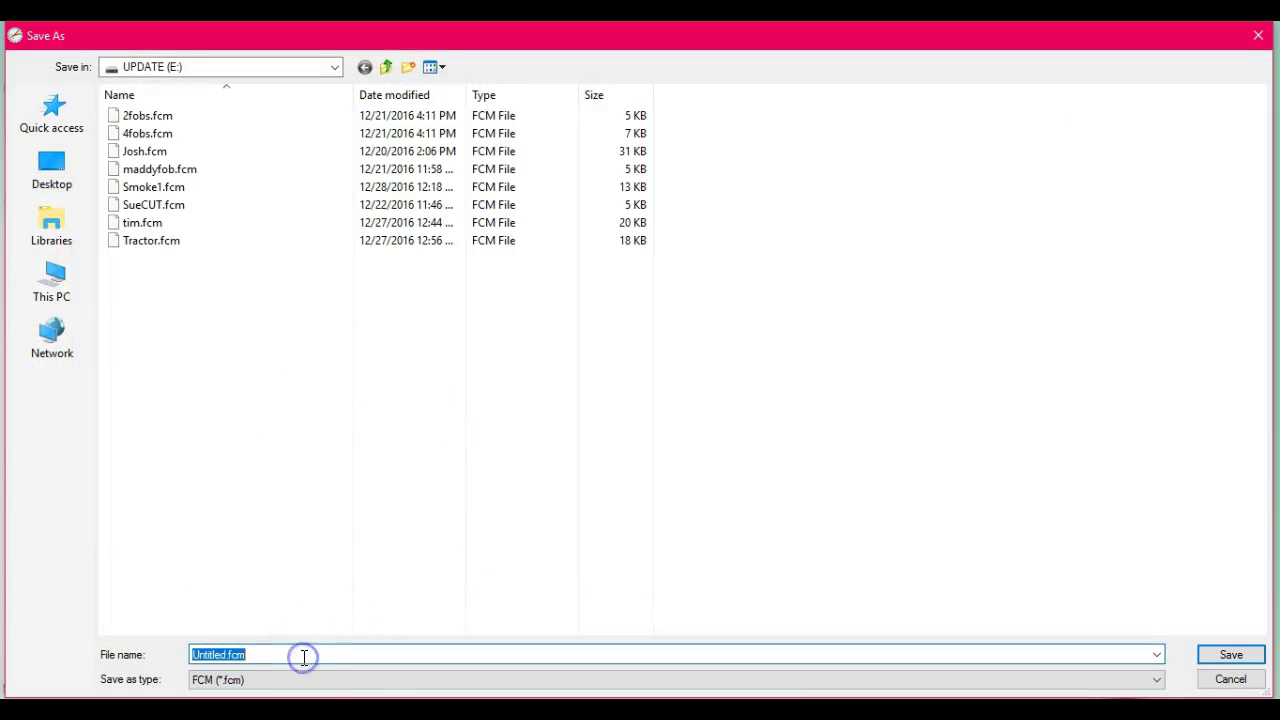
text(smoke)
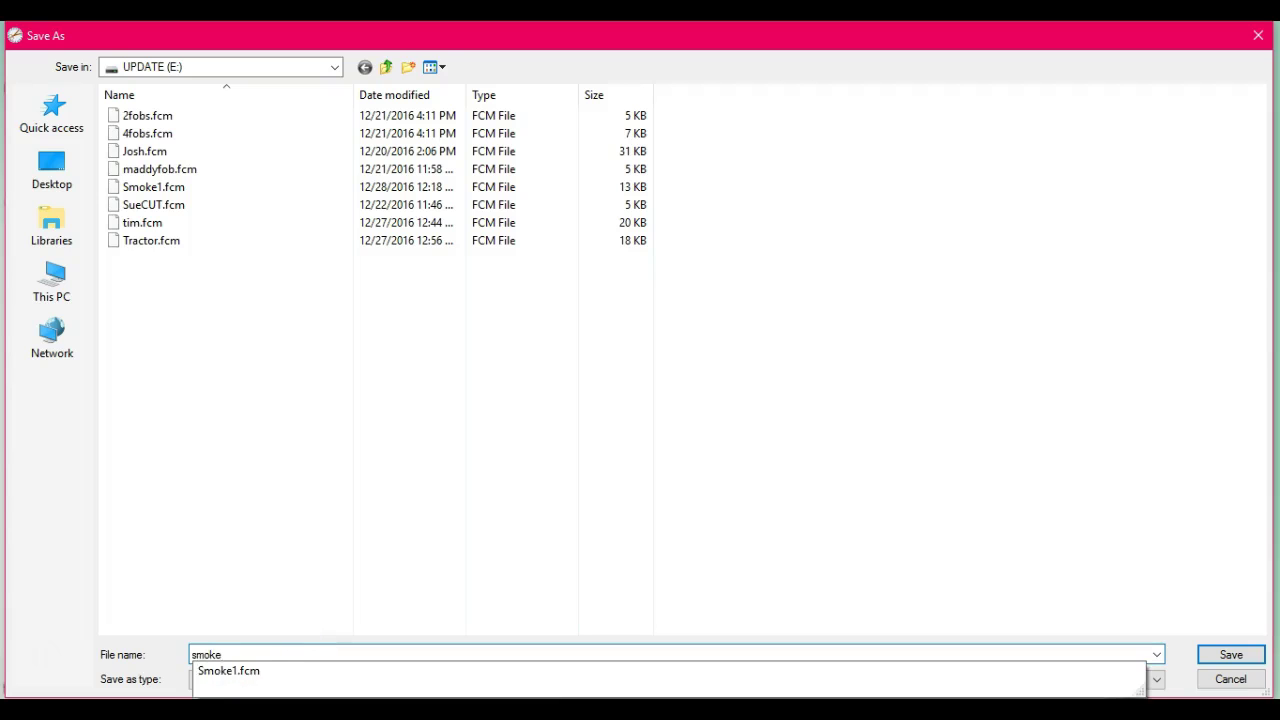
text(1)
key(Return)
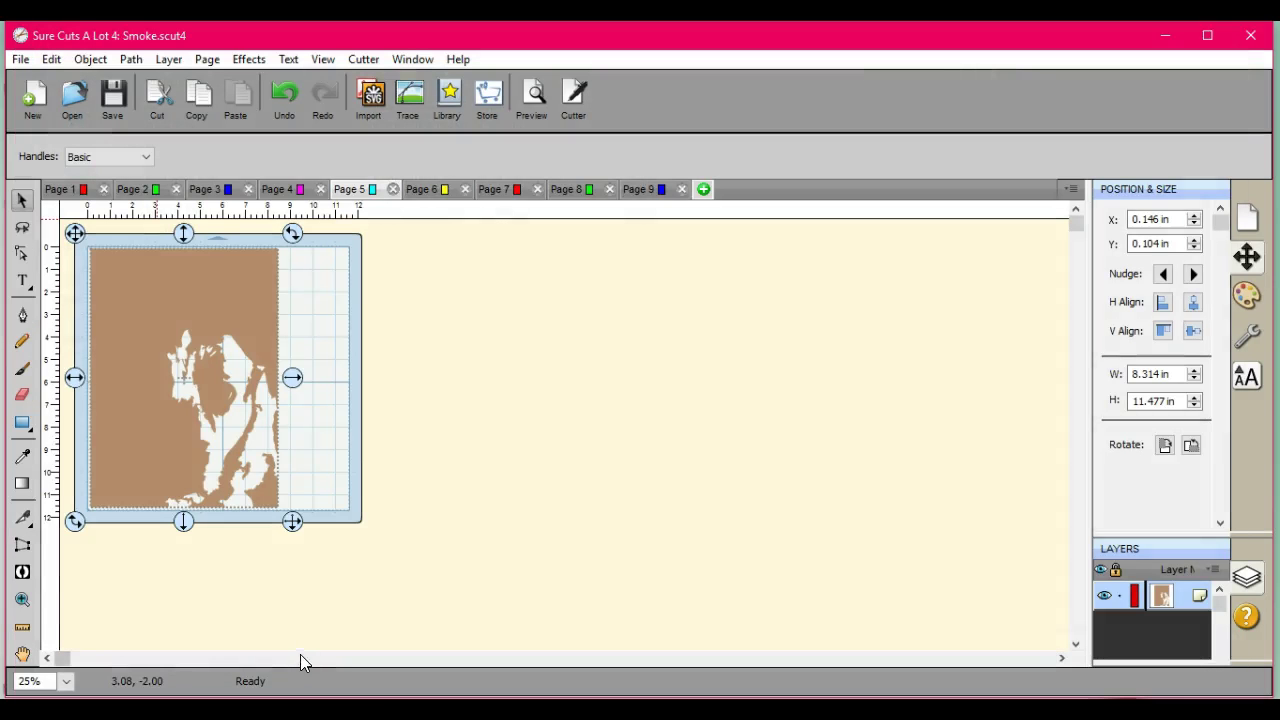
Move Page 6's layer to the mat's upper-left corner and export it to UPDATE (E:) as an FCM file named smoke3
click(420, 190)
drag(519, 333, 175, 335)
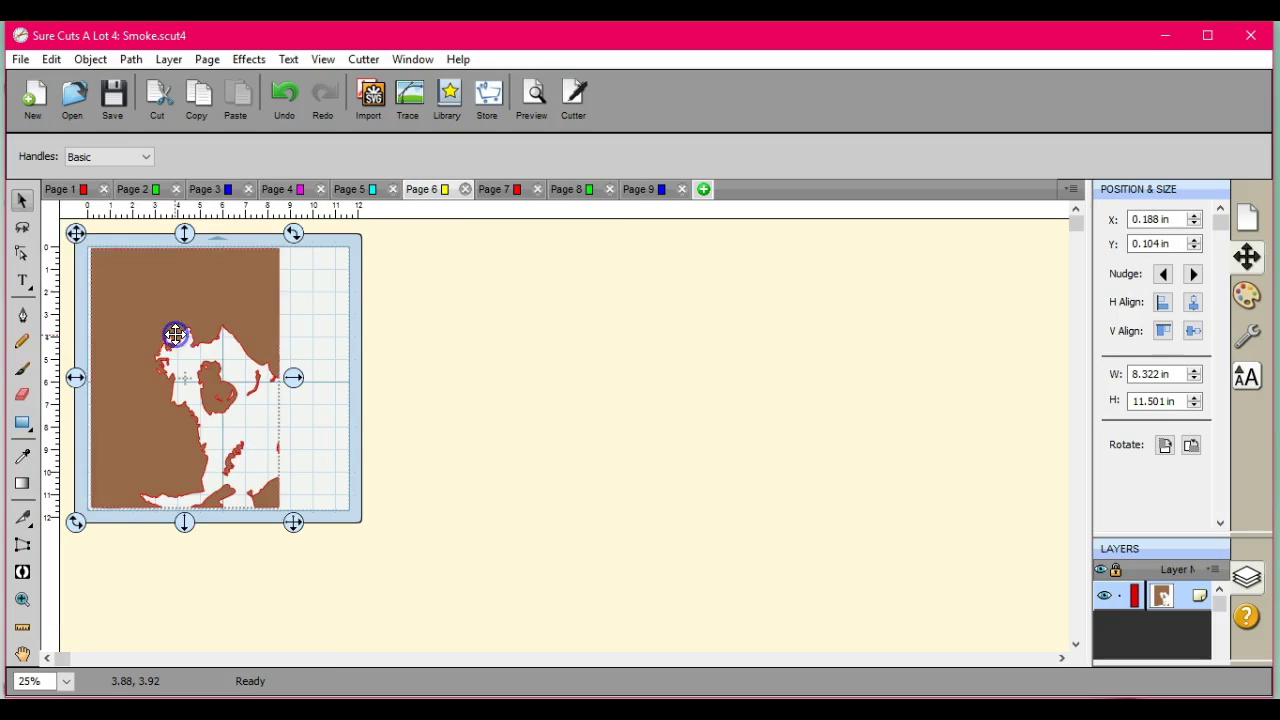
click(25, 62)
click(30, 194)
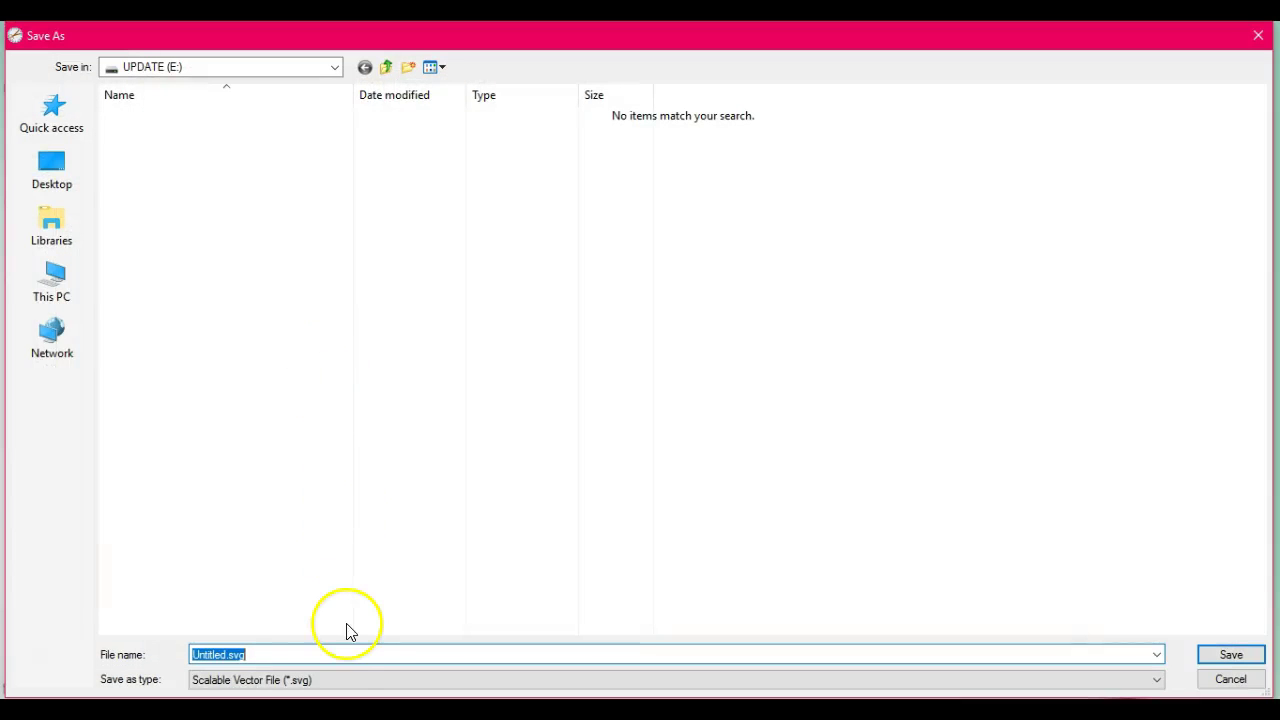
click(349, 679)
click(348, 664)
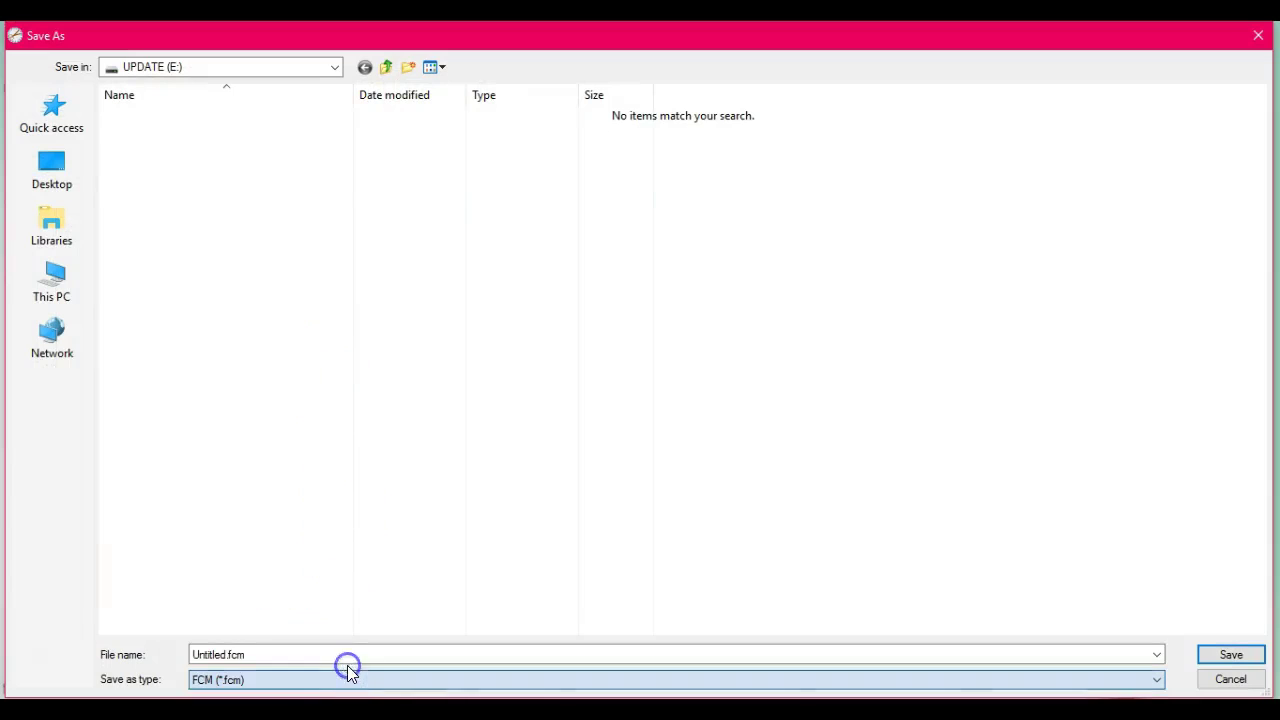
click(311, 653)
text(smoke3)
key(Return)
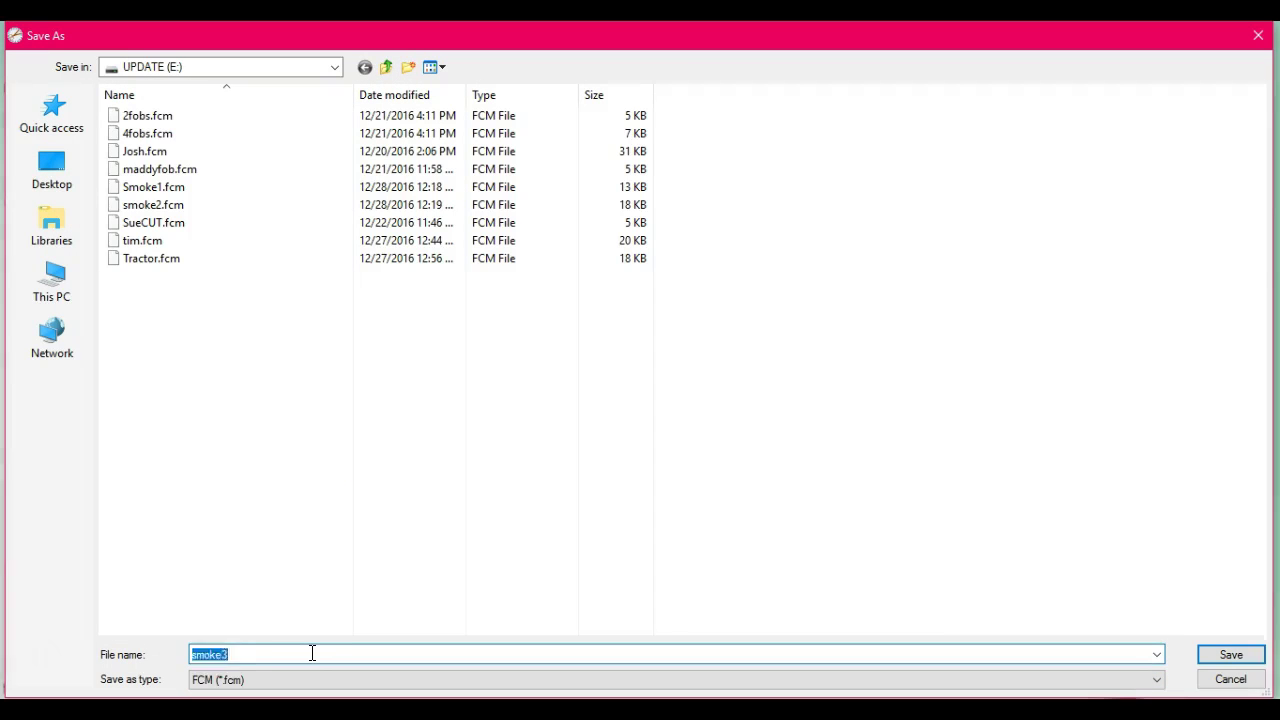
Move Page 7's layer to the mat's upper-left corner and export it to UPDATE (E:) as an FCM file named smoke4
click(493, 190)
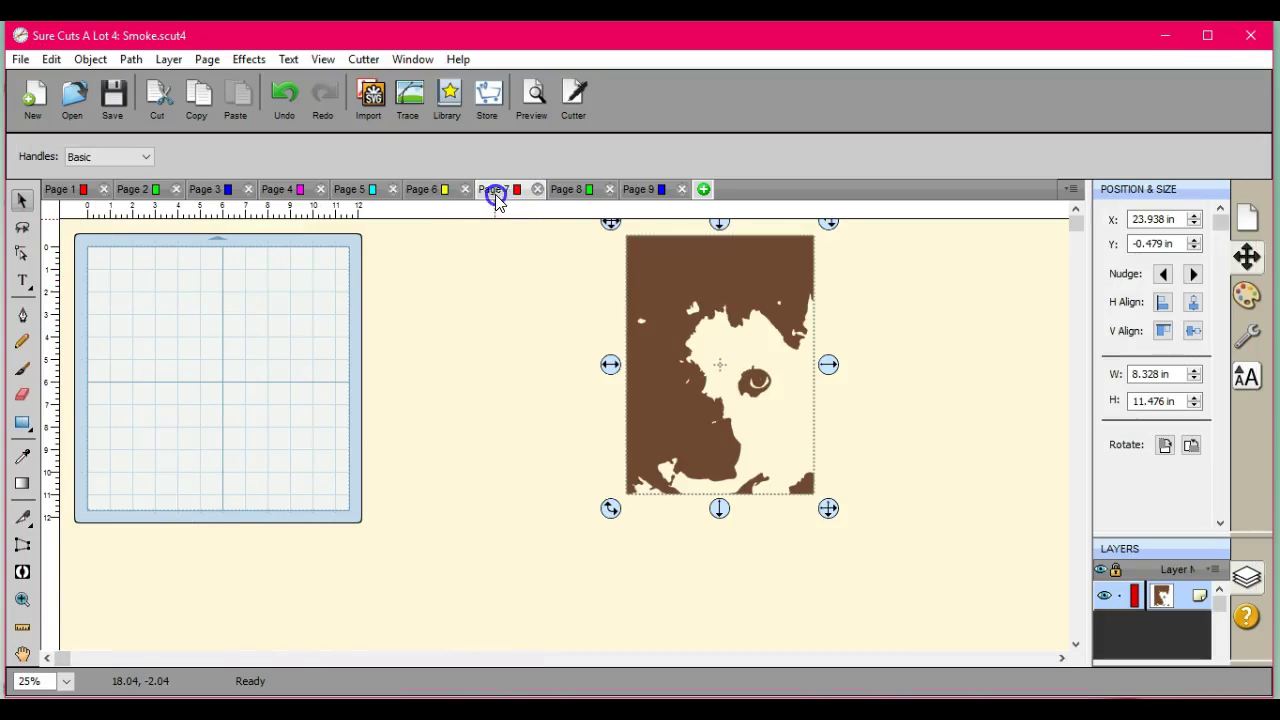
drag(689, 284, 160, 299)
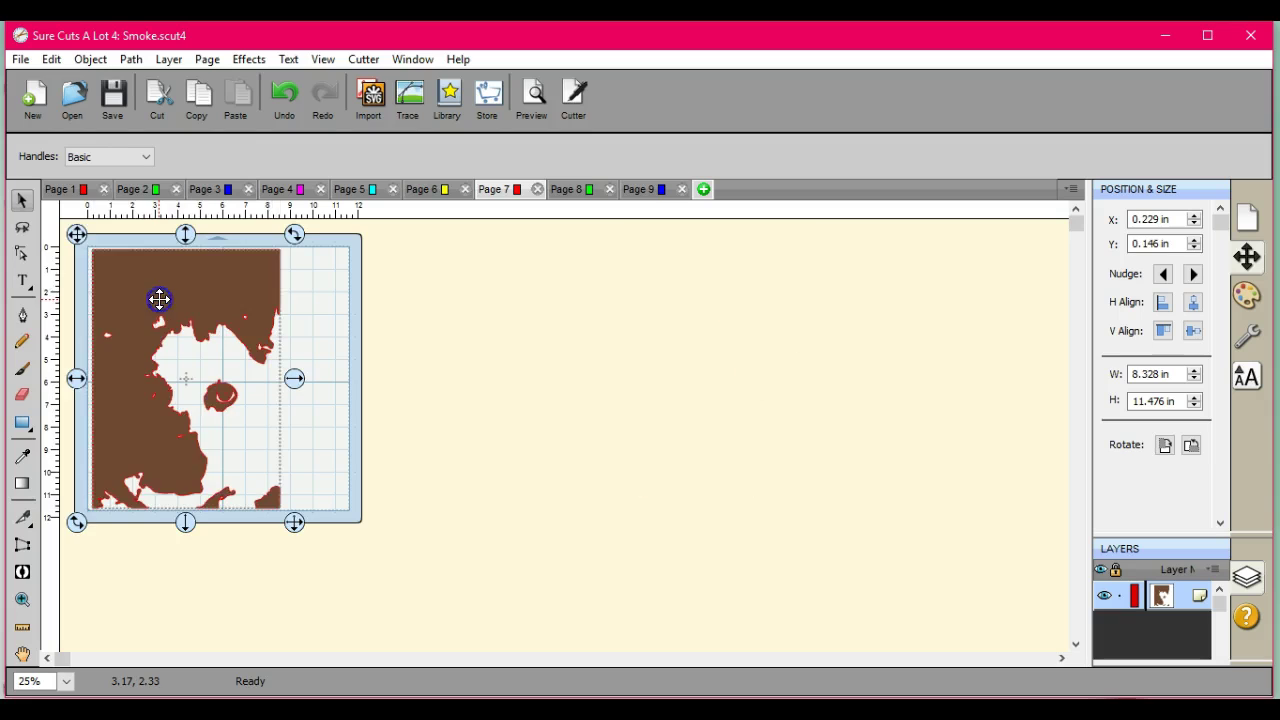
click(20, 59)
click(45, 195)
click(365, 682)
click(366, 663)
double_click(295, 651)
text(smoke4)
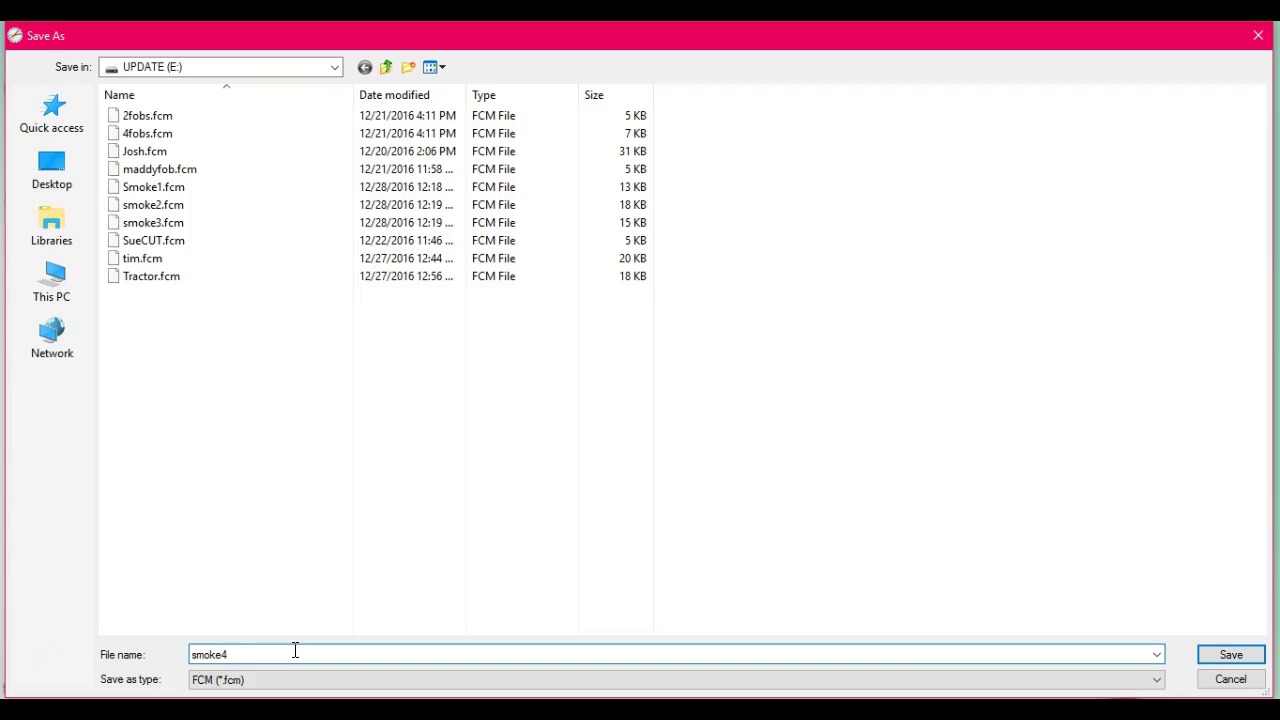
key(Return)
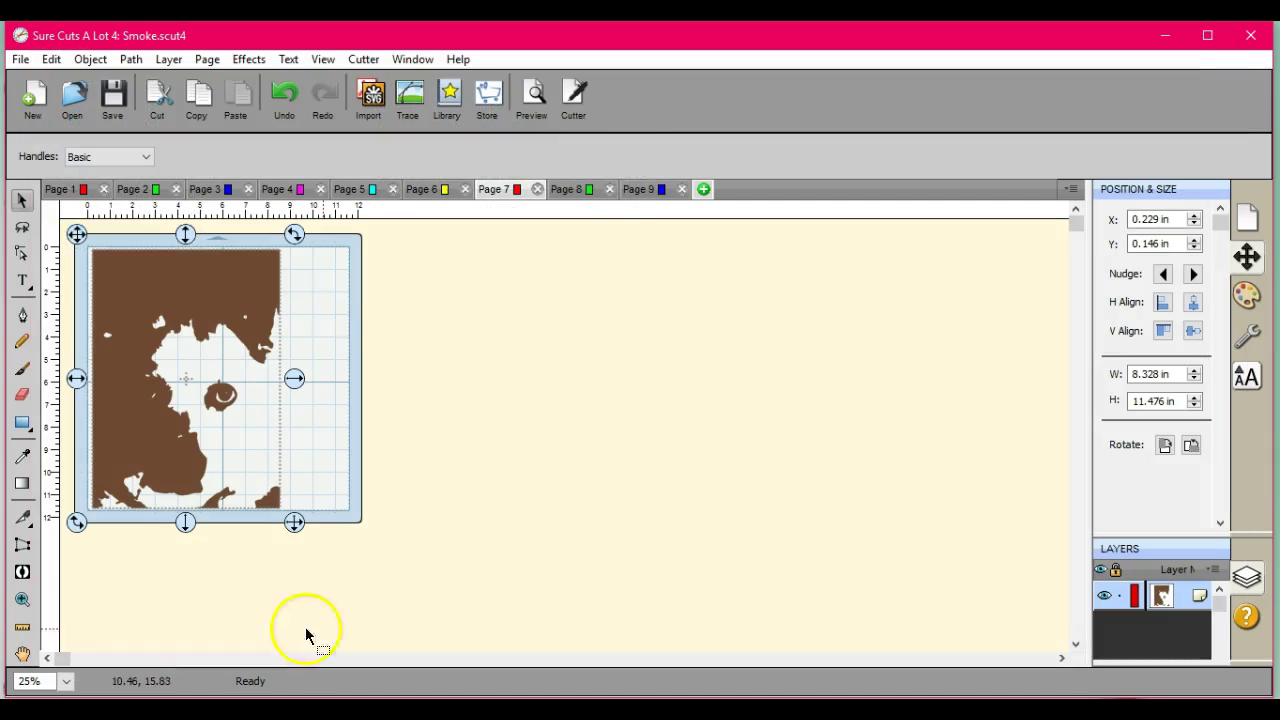
Move Page 8's layer to the mat's upper-left corner and export it to UPDATE (E:) as an FCM file named smoke5
click(566, 192)
drag(906, 286, 180, 295)
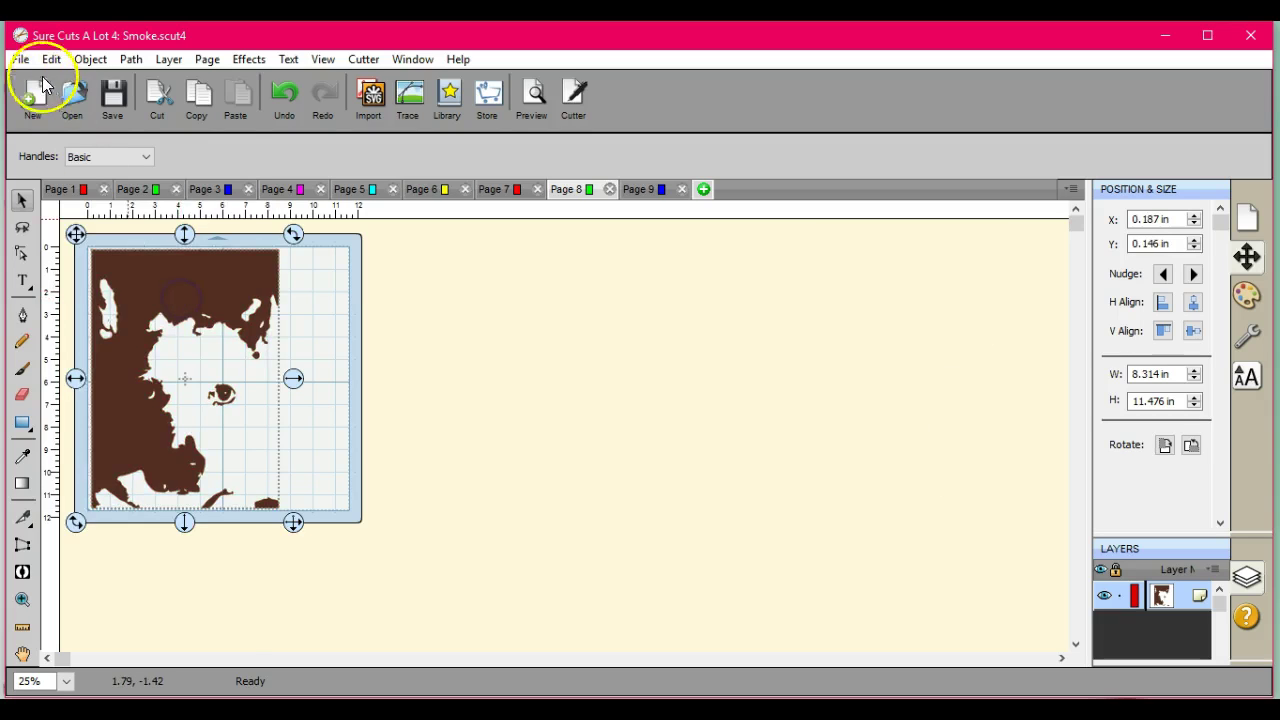
click(20, 59)
click(50, 197)
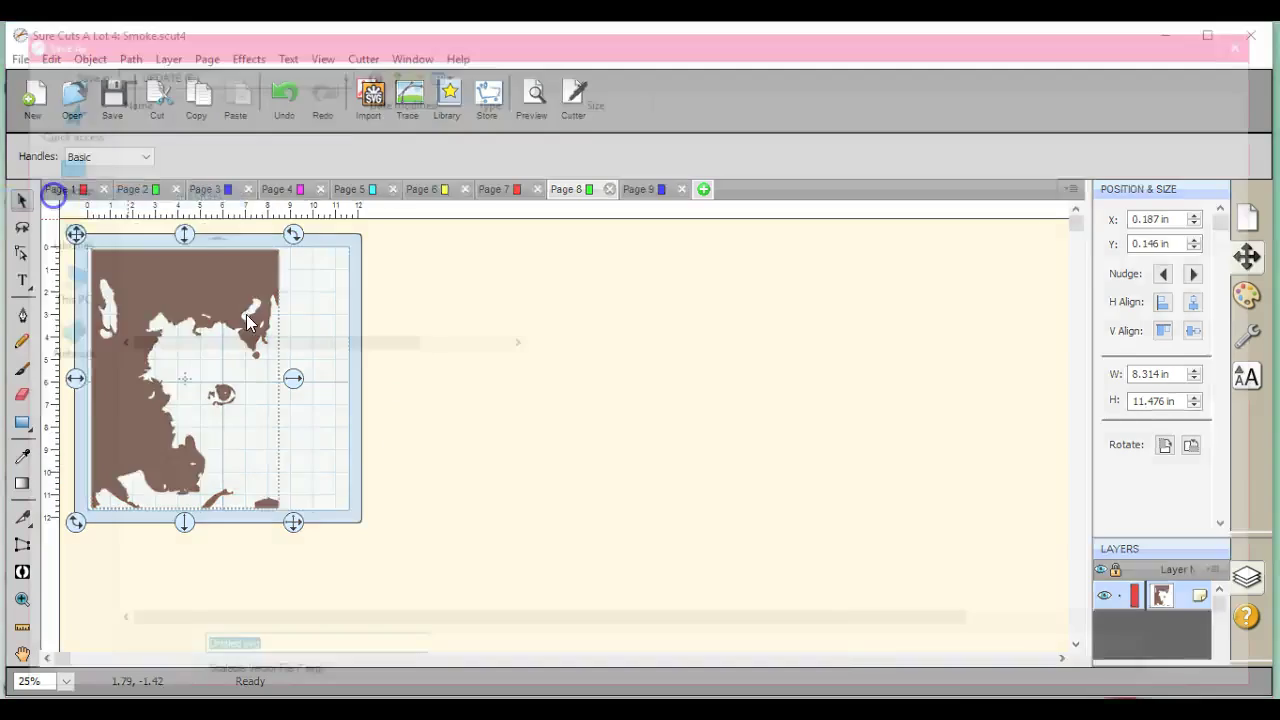
click(413, 680)
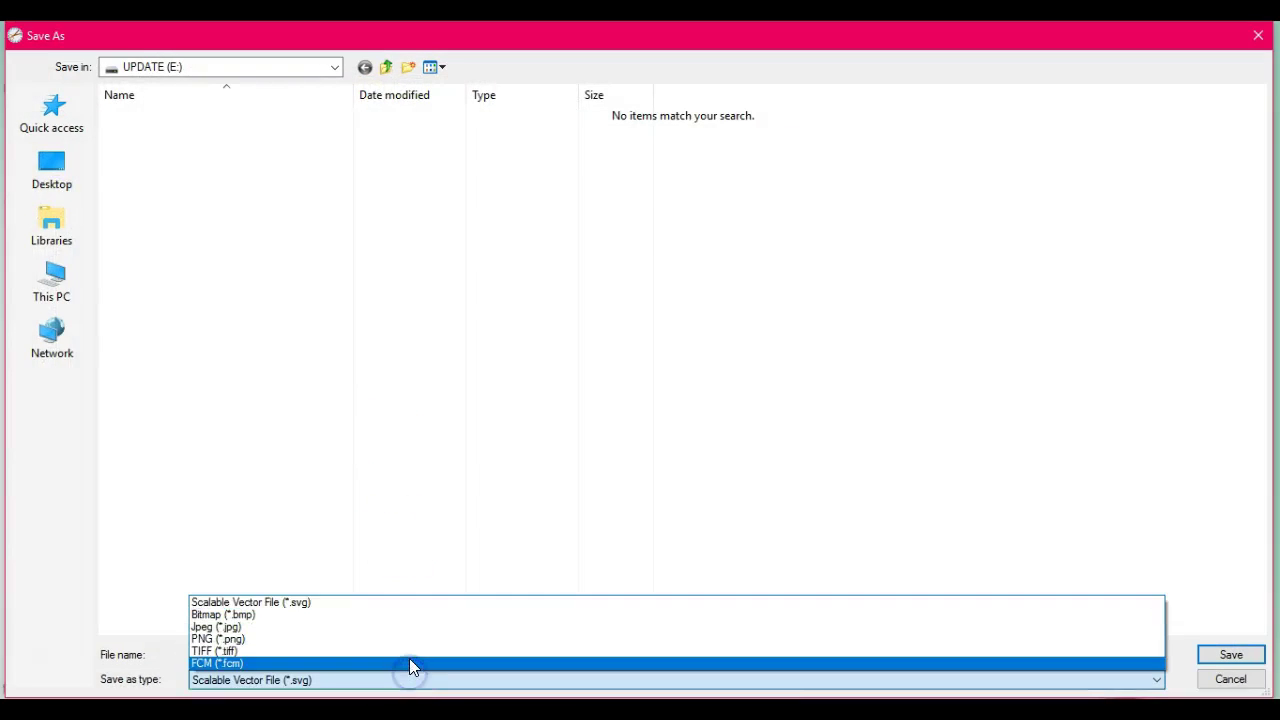
click(411, 666)
click(301, 651)
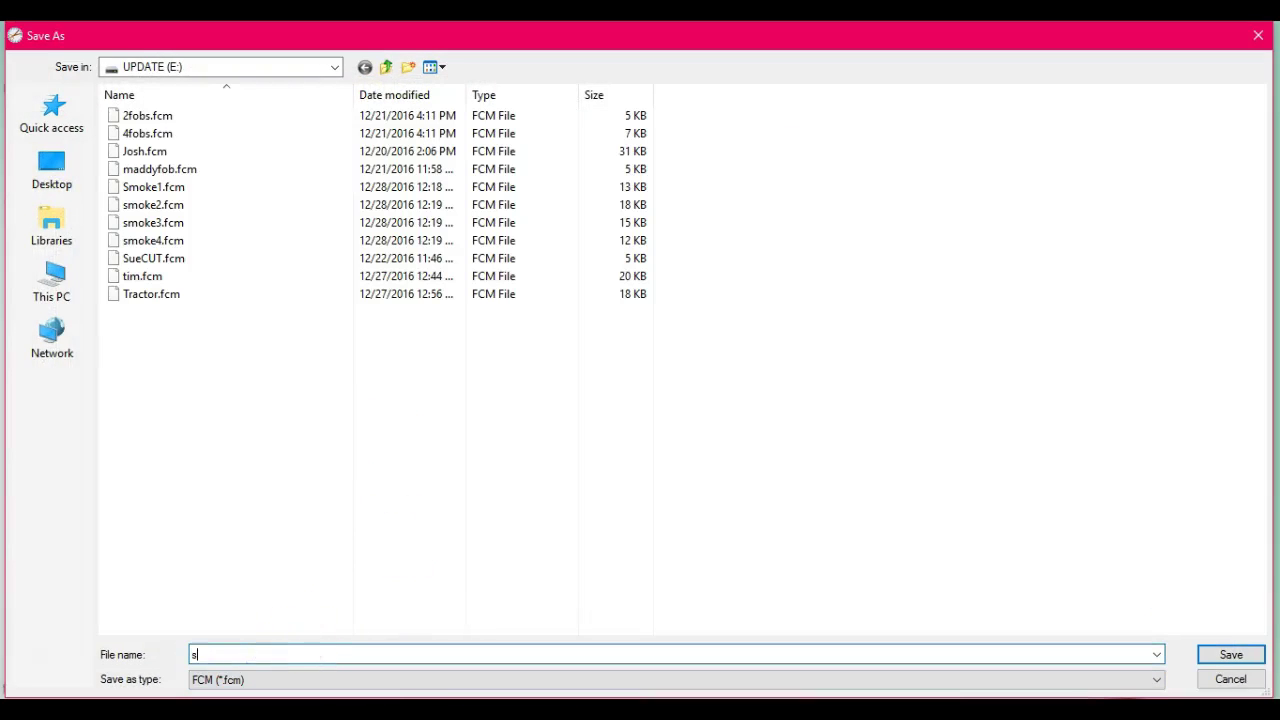
text(smoke5)
key(Return)
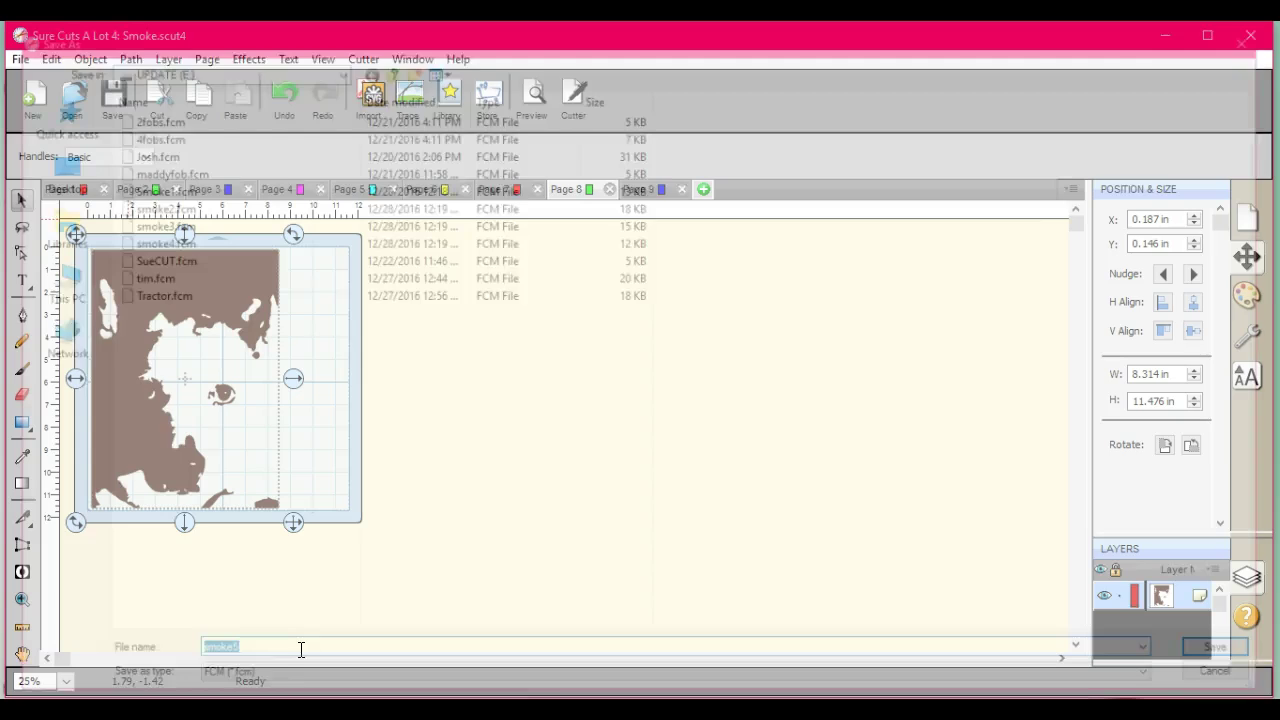
Move Page 9's darkest layer to the mat's upper-left corner and export it to UPDATE (E:) as an FCM file named smoke6
click(650, 191)
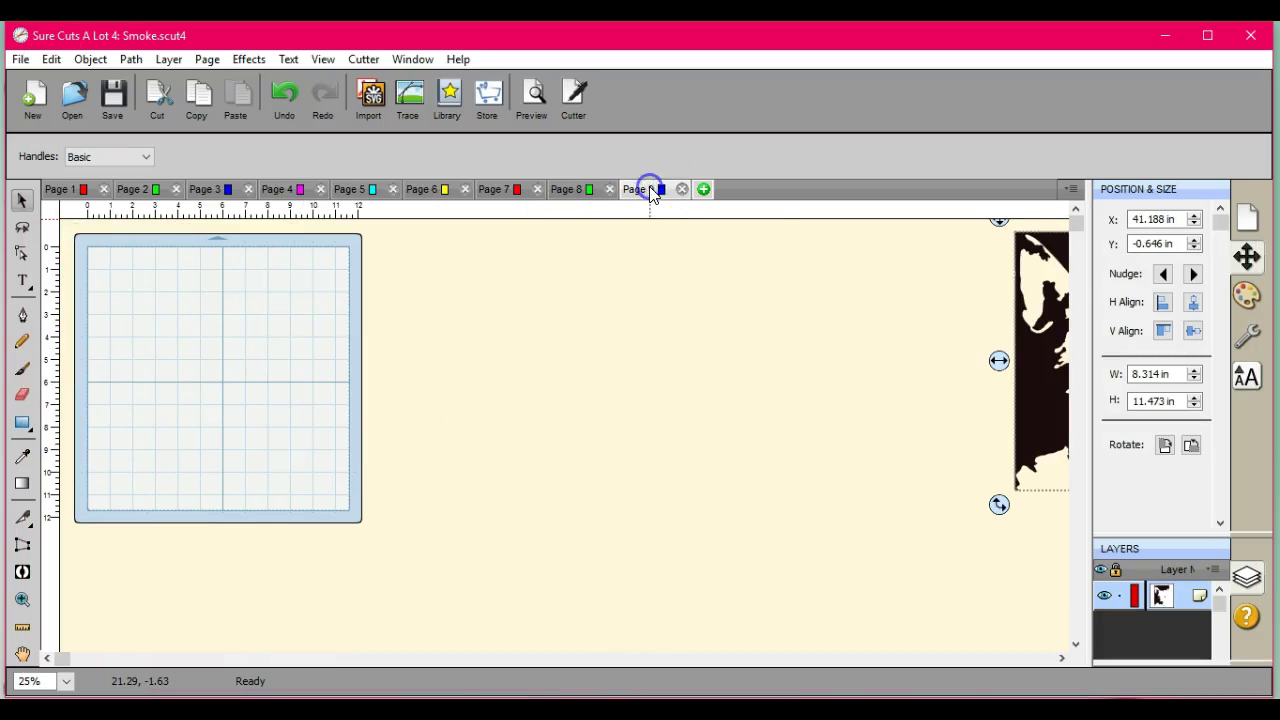
drag(1057, 374, 141, 399)
click(15, 62)
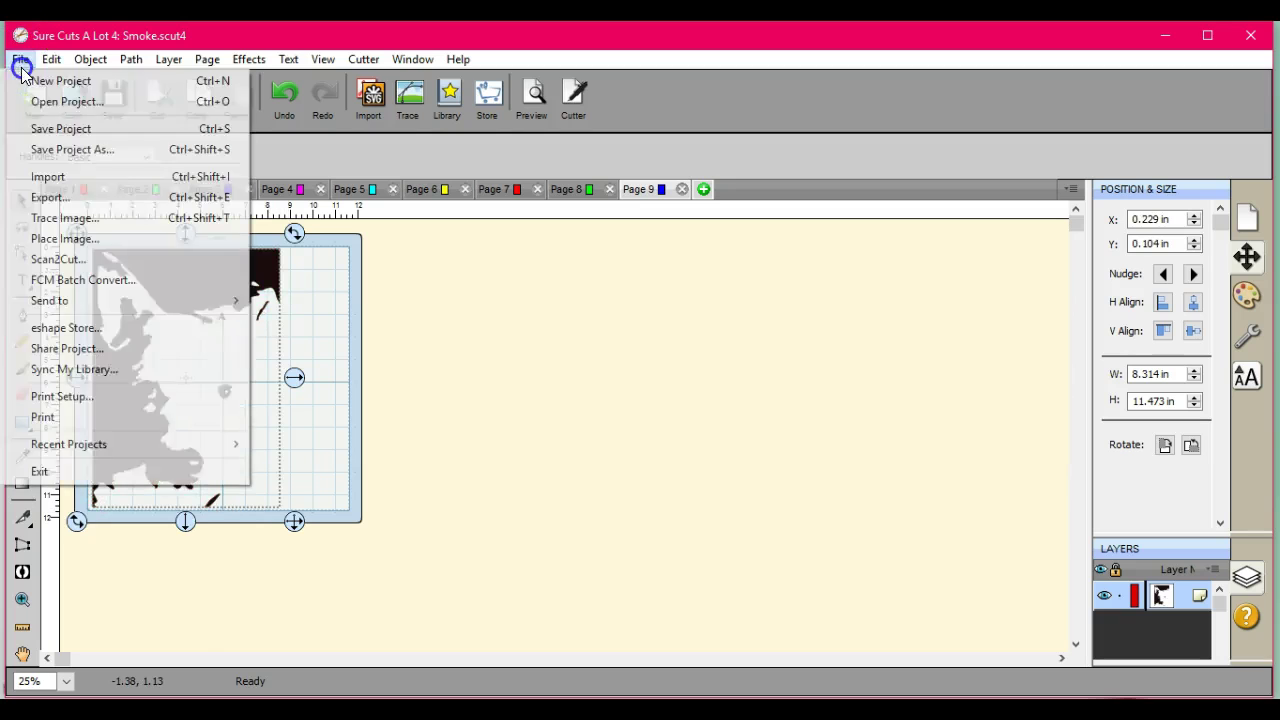
click(22, 197)
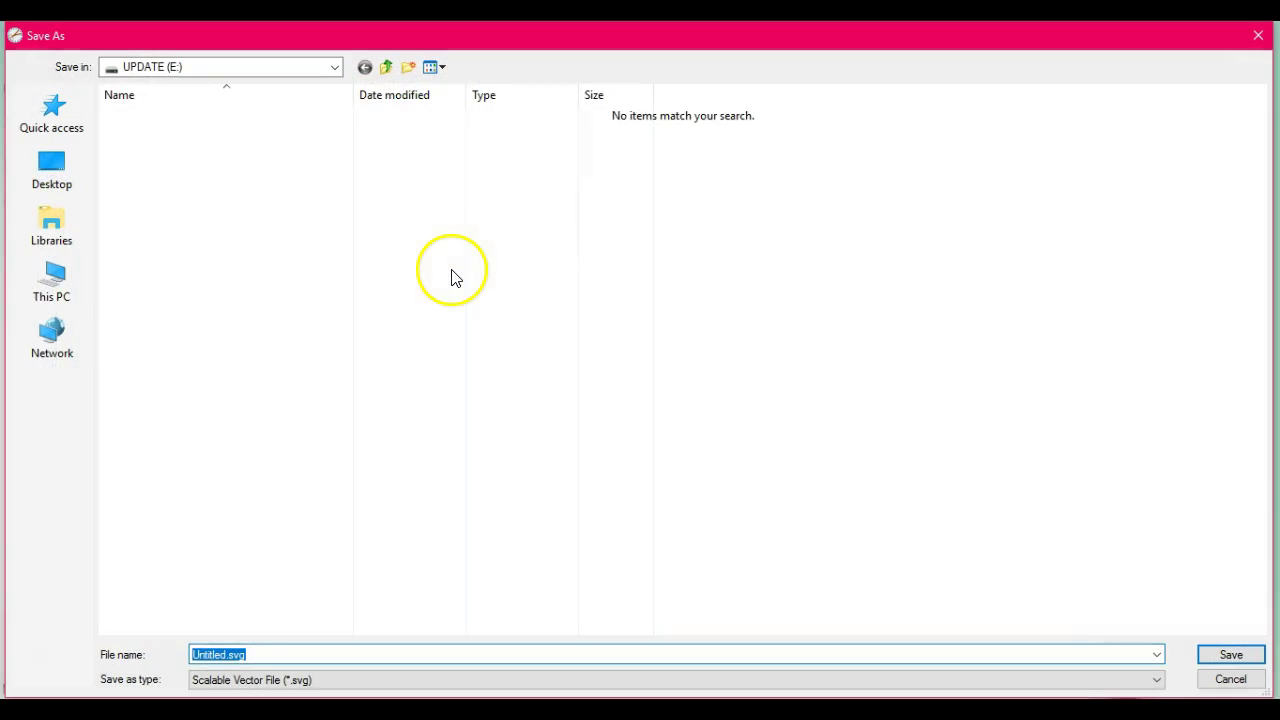
click(396, 680)
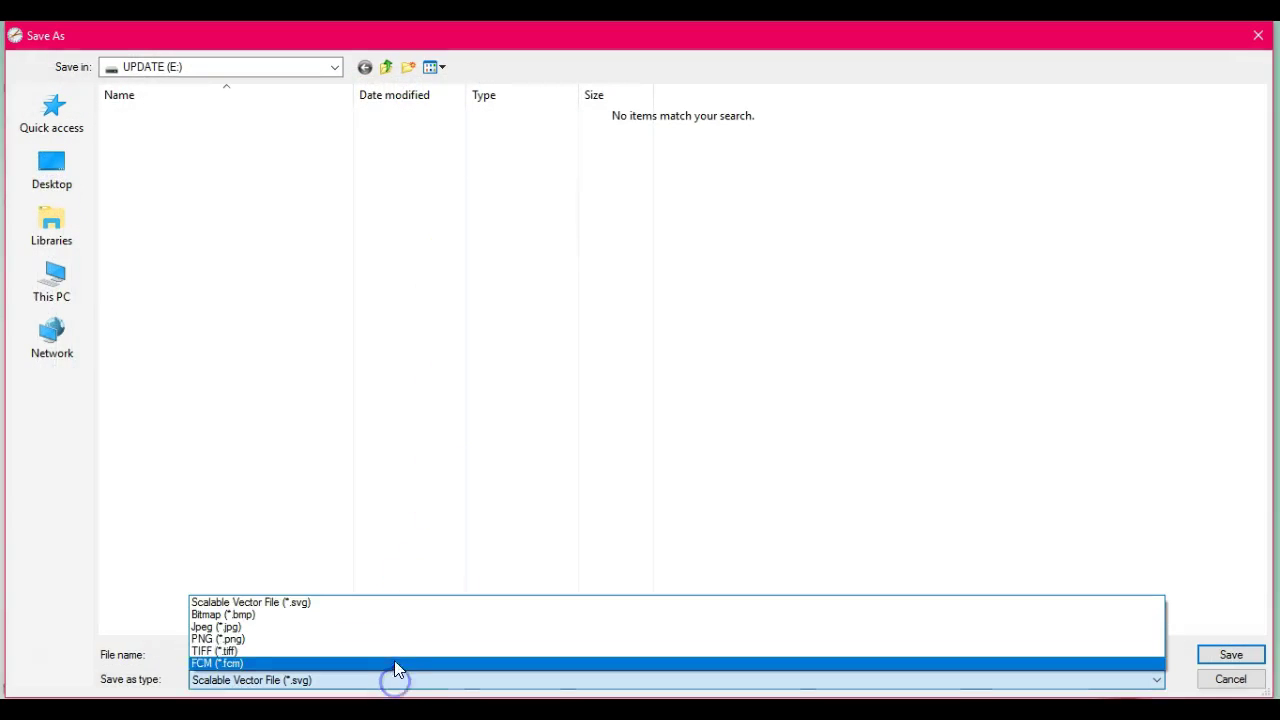
click(394, 667)
double_click(332, 655)
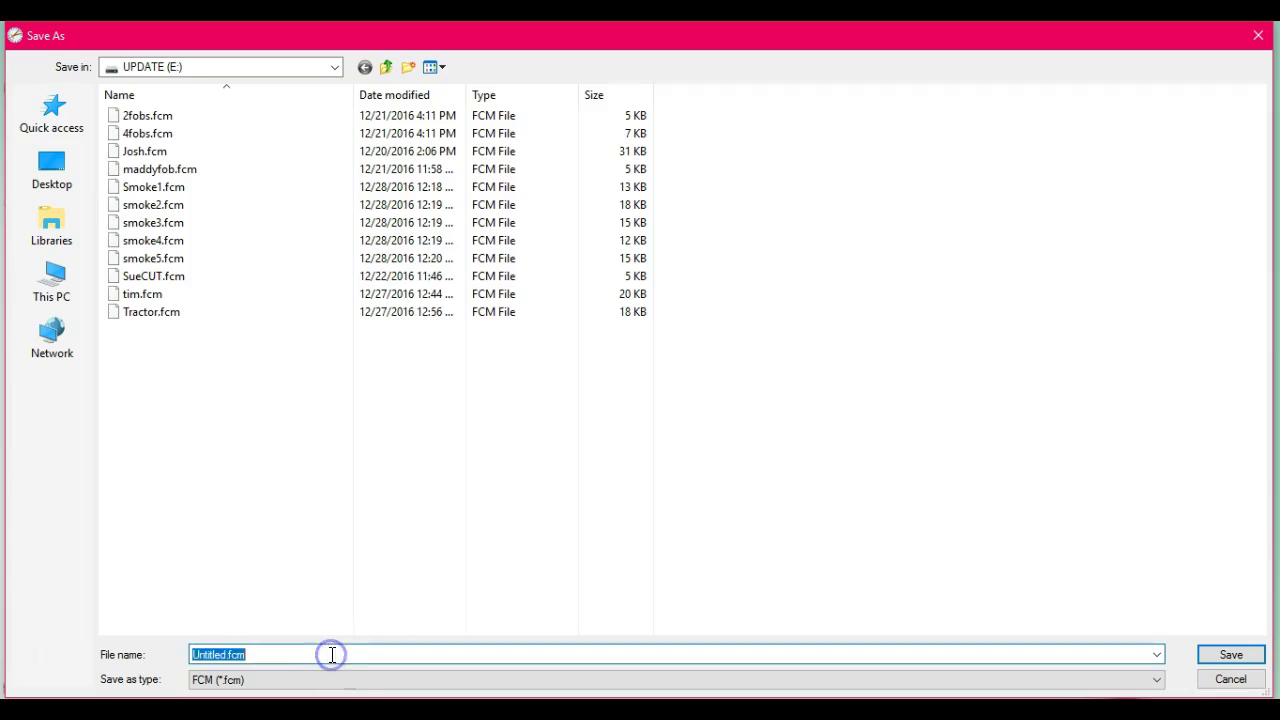
text(smoke)
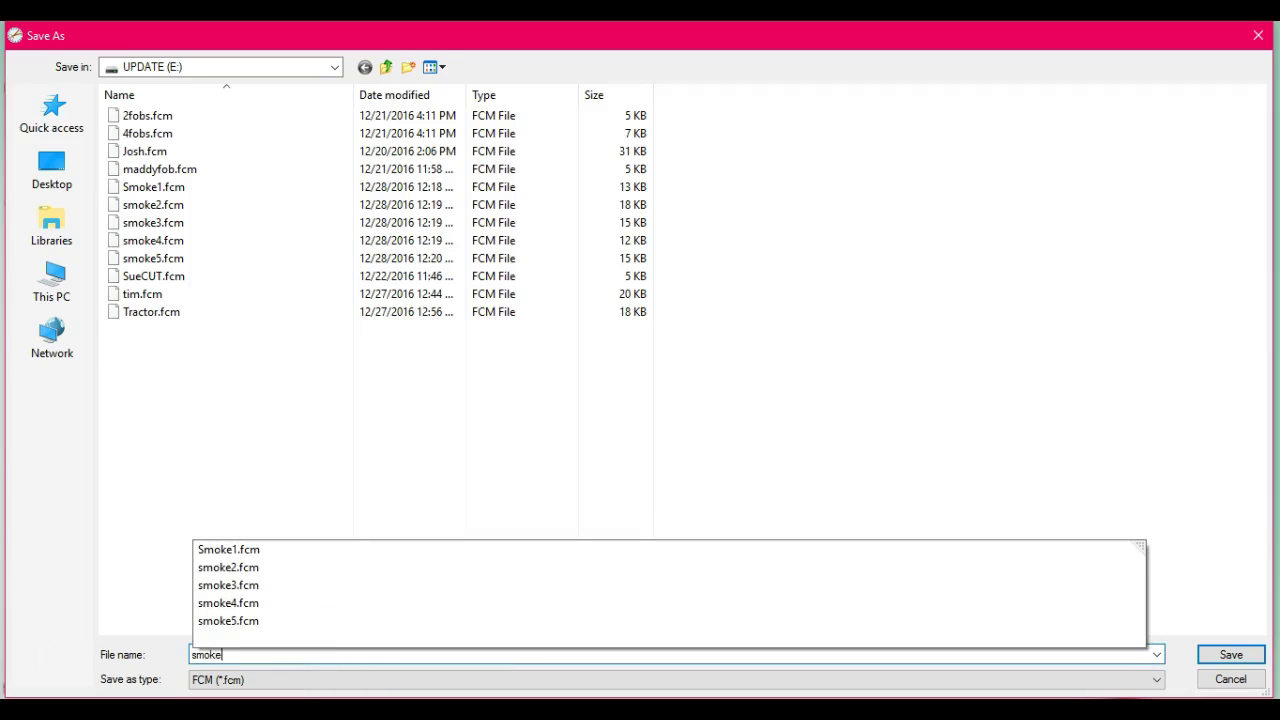
text(6)
key(Return)
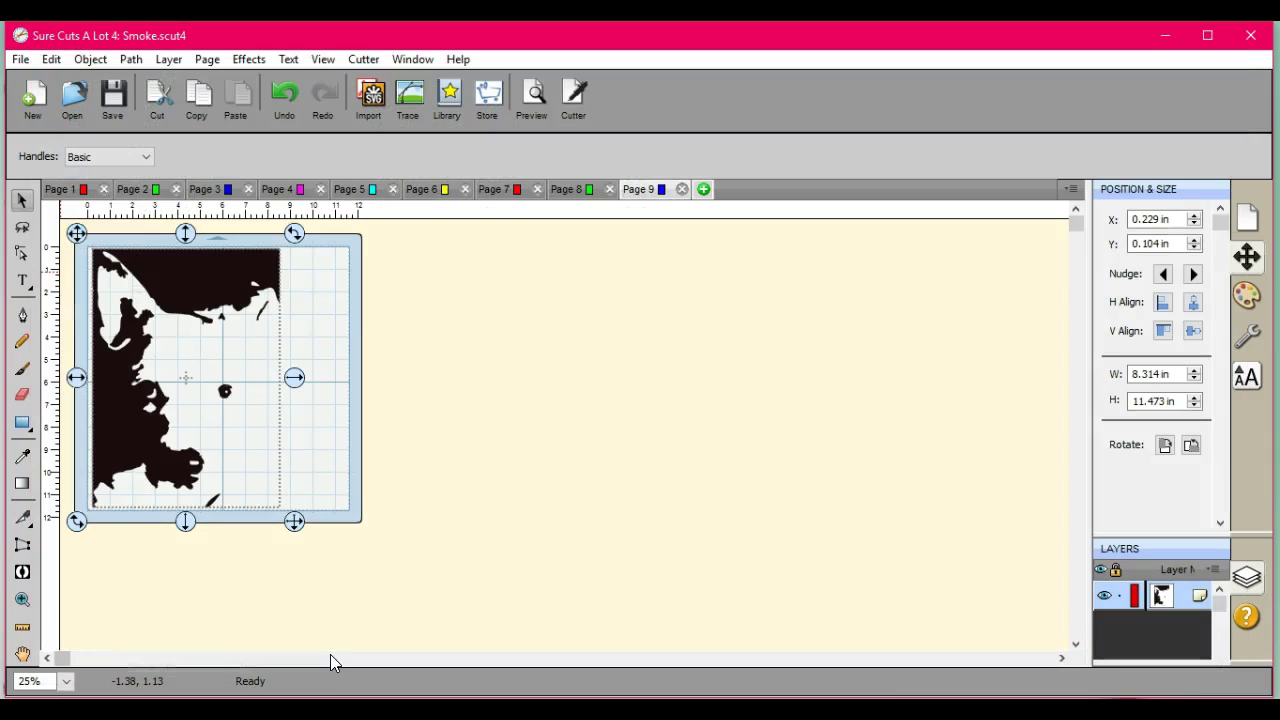
click(230, 398)
click(426, 316)
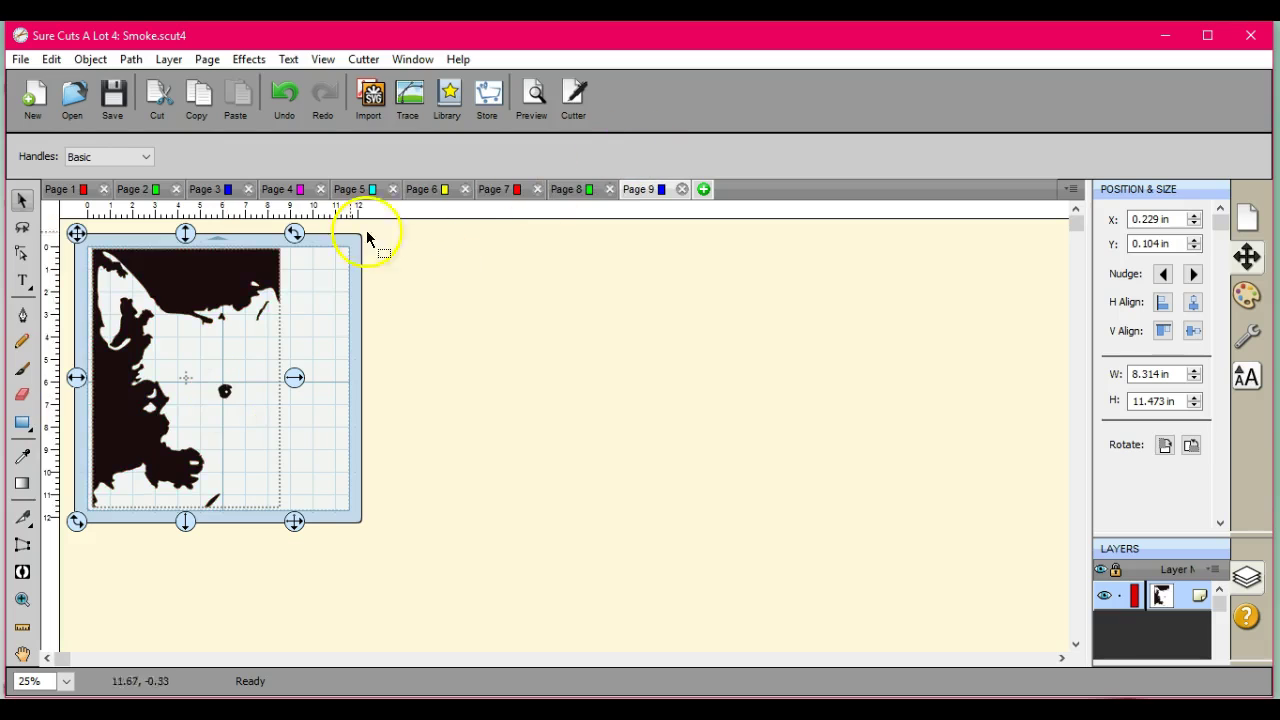
click(222, 189)
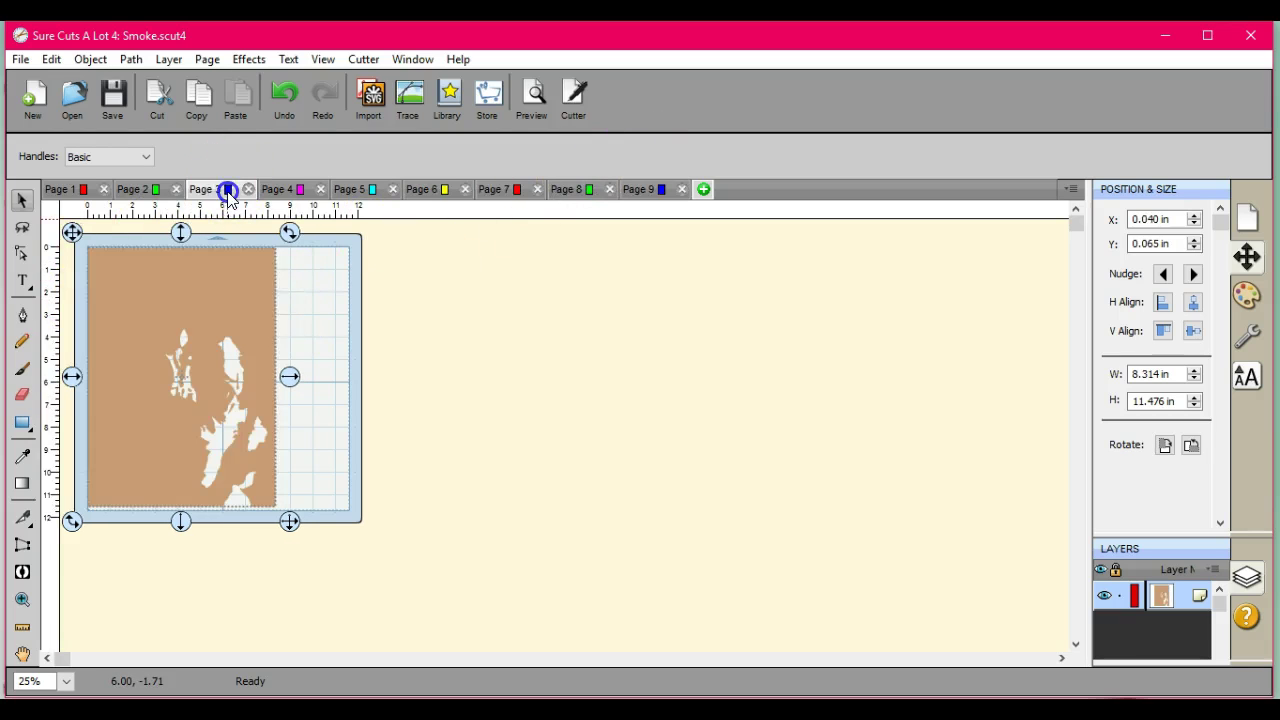
Stack the separated colour layers on Page 2 over each other in the mat's upper-left area to reassemble the dog picture
click(150, 188)
drag(235, 411, 427, 310)
drag(217, 369, 427, 342)
click(248, 370)
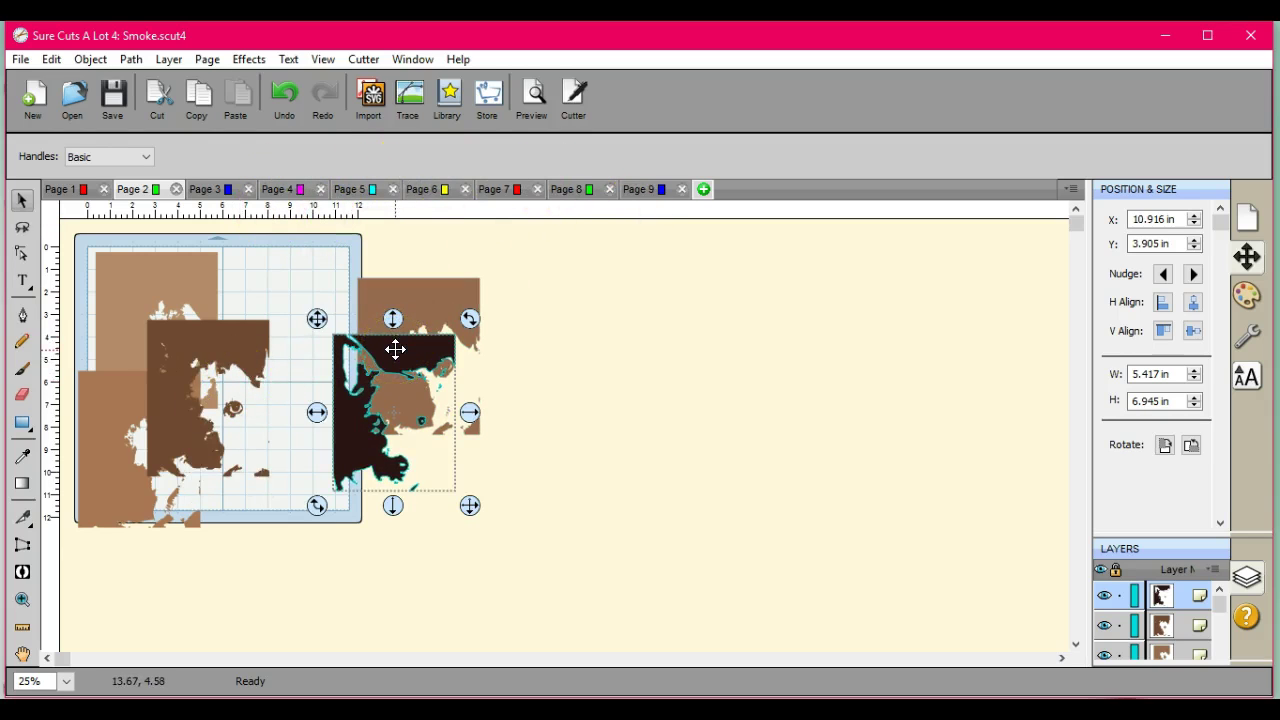
mouse_move(395, 348)
mouse_down()
mouse_move(254, 343)
mouse_move(401, 350)
mouse_up()
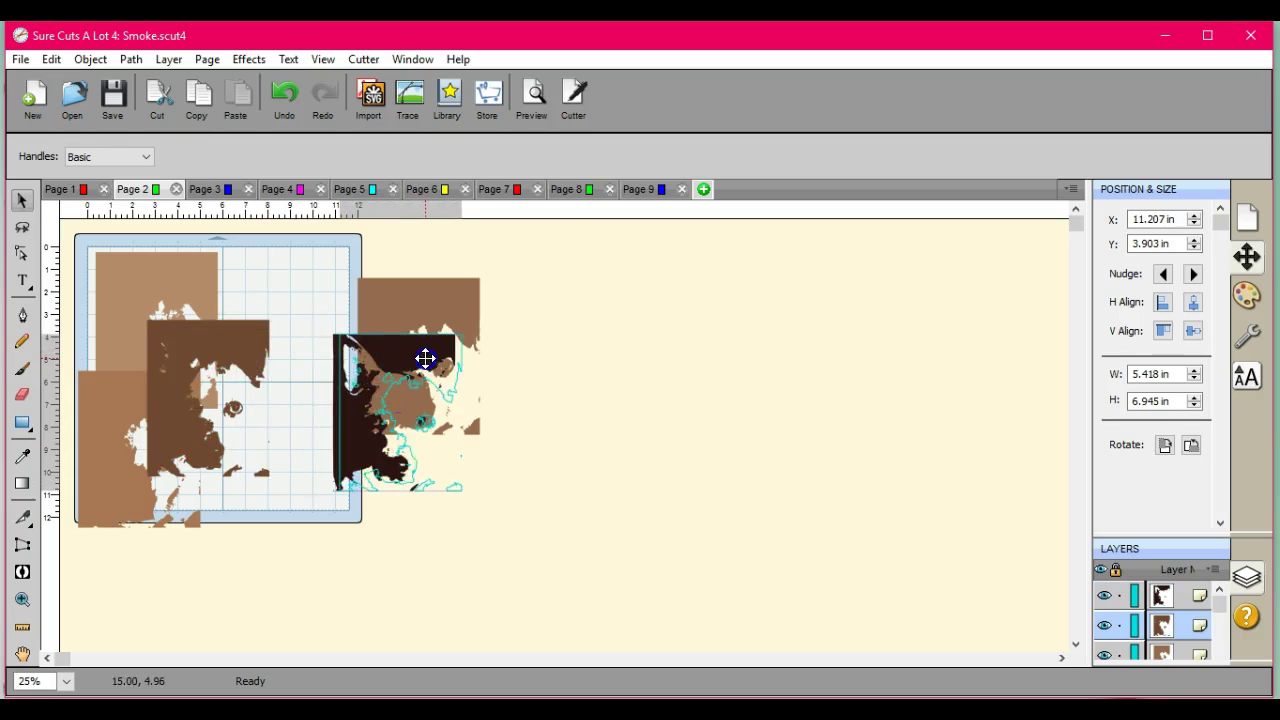
click(152, 418)
drag(152, 418, 178, 270)
drag(414, 357, 231, 487)
drag(378, 376, 160, 290)
drag(220, 463, 165, 260)
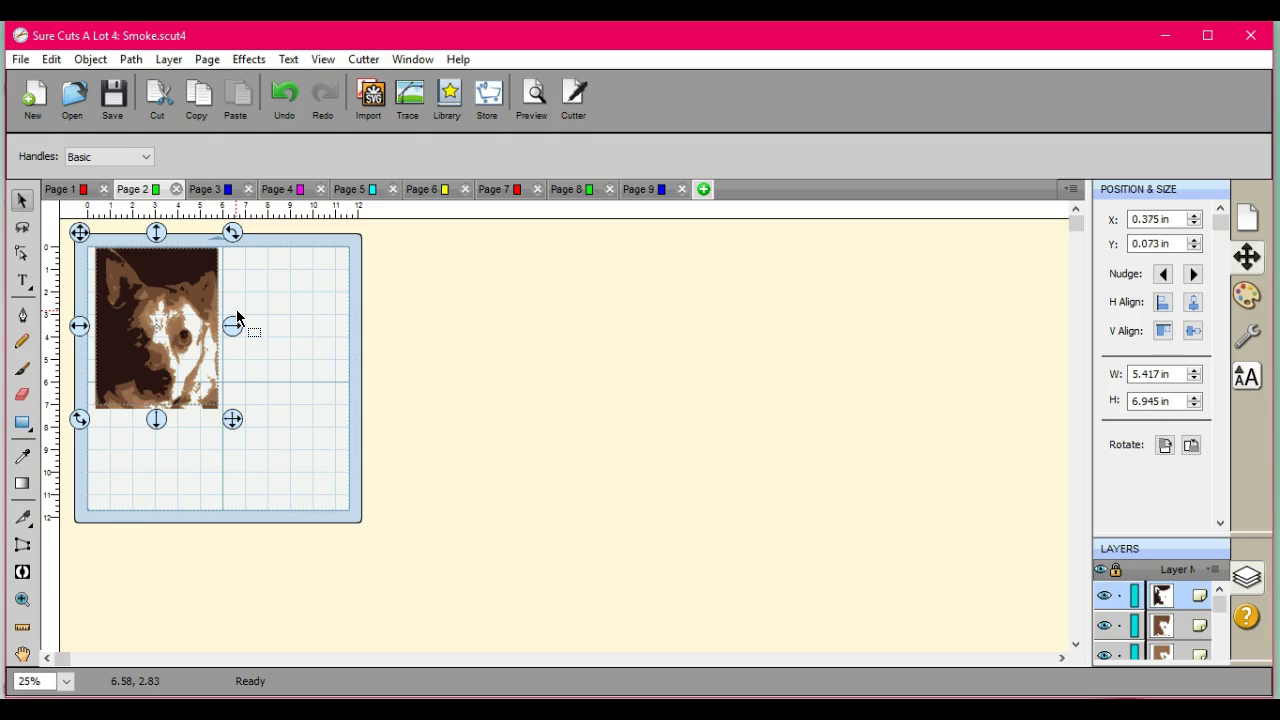
mouse_move(163, 277)
mouse_down()
mouse_move(149, 371)
mouse_move(143, 304)
mouse_move(174, 266)
mouse_move(354, 274)
mouse_move(165, 310)
mouse_move(166, 286)
mouse_up()
click(134, 286)
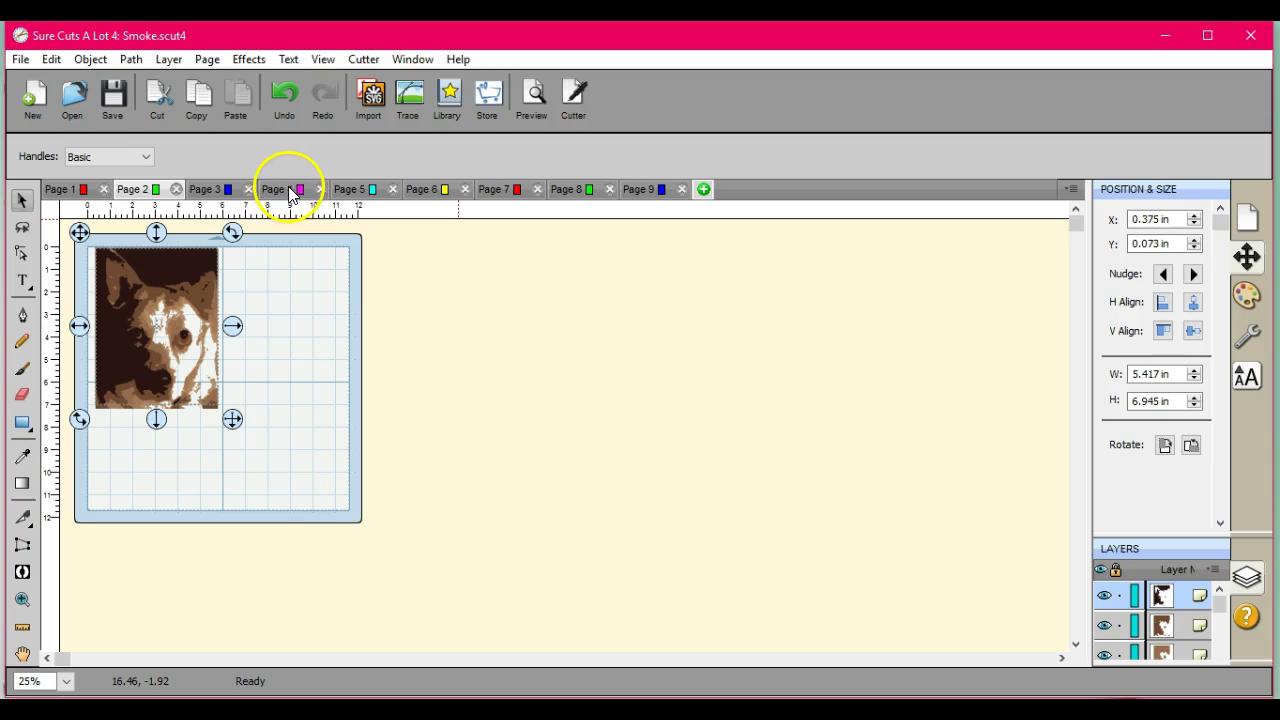
Switch to Page 3 to examine the cutout shapes of the lightest layer
click(233, 189)
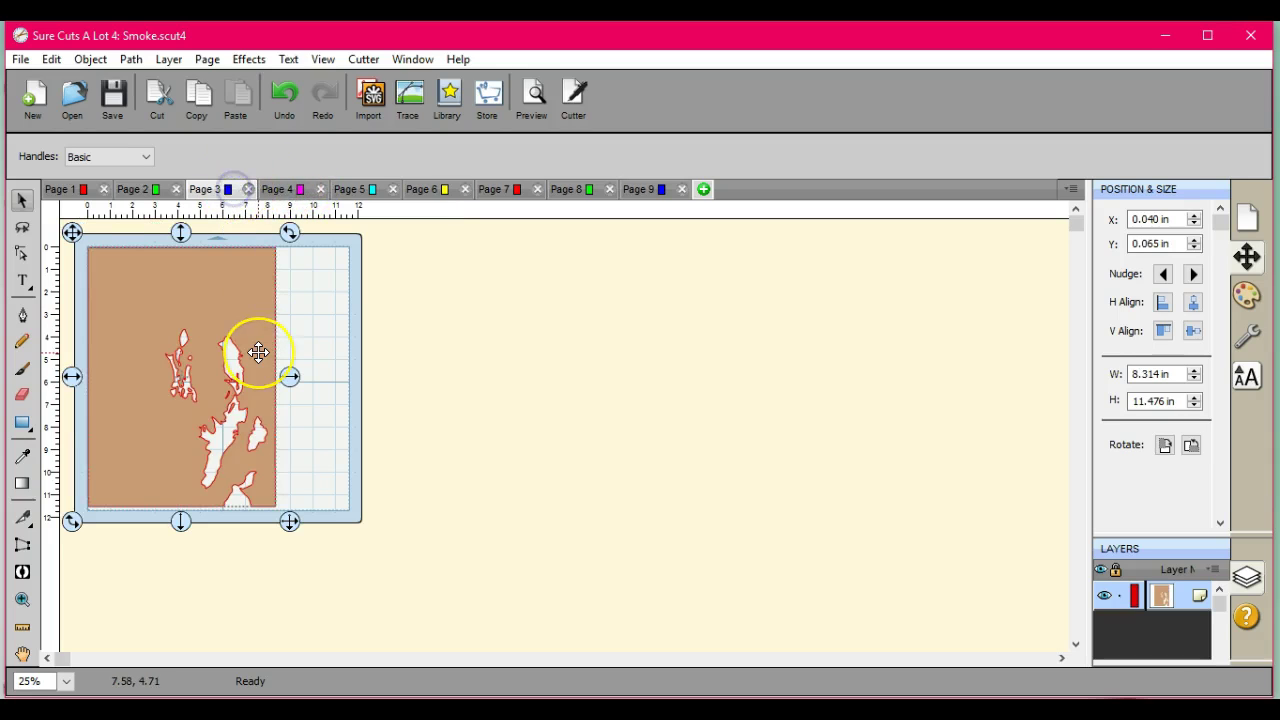
click(234, 386)
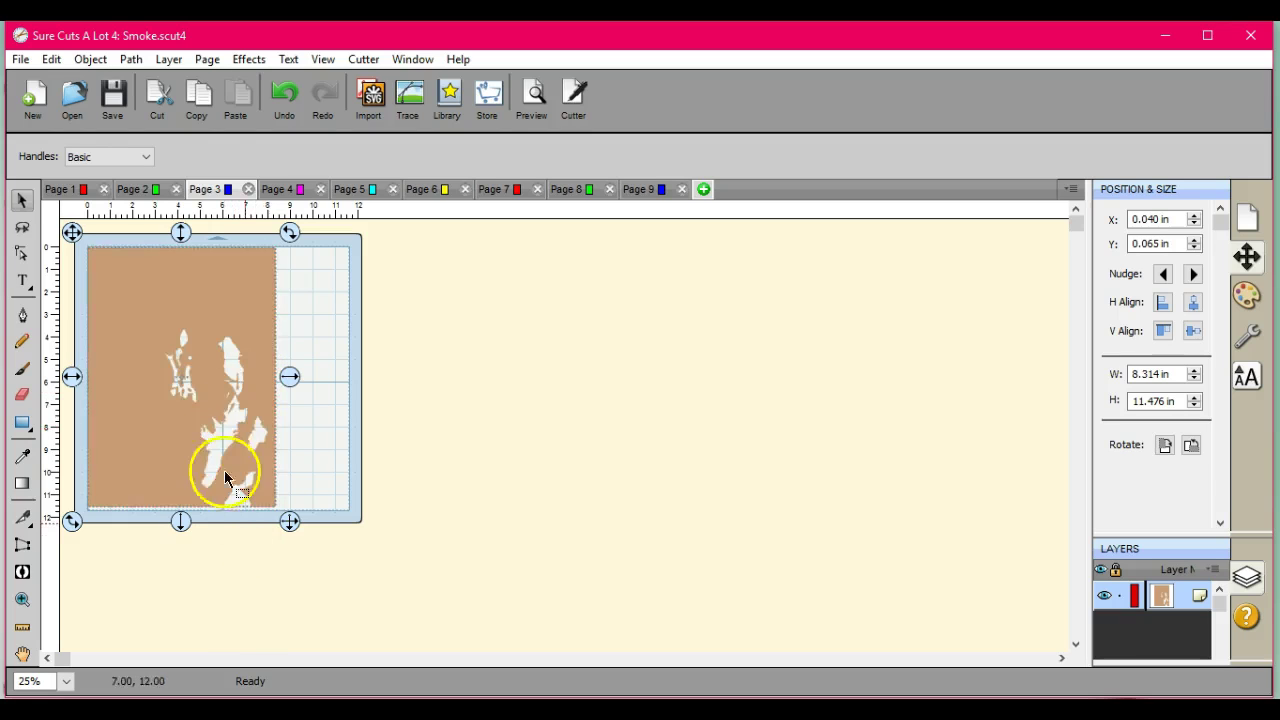